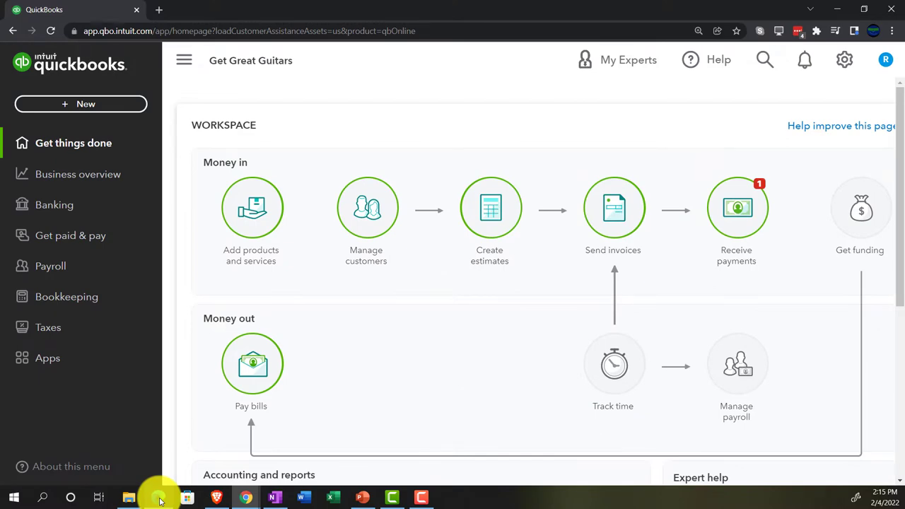
Step: Duplicate the QuickBooks homepage browser tab three times so that four tabs are open
right_click(106, 12)
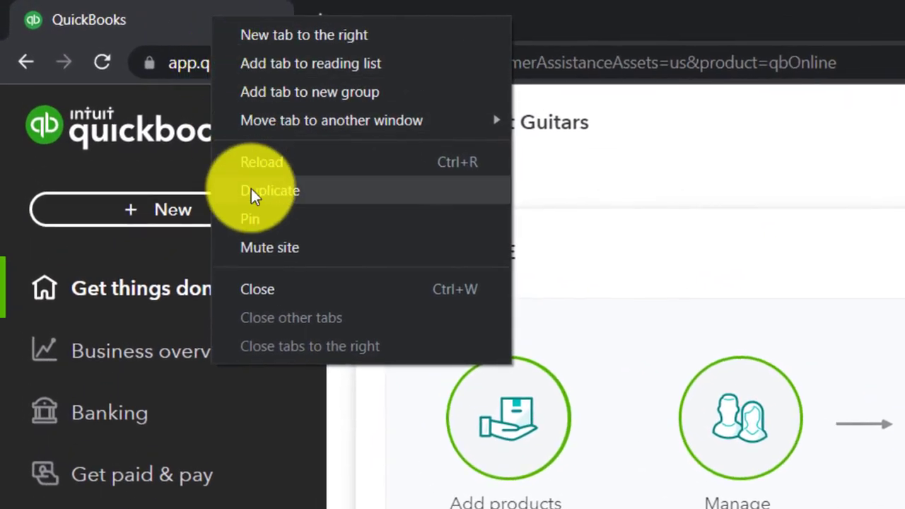
key("Escape")
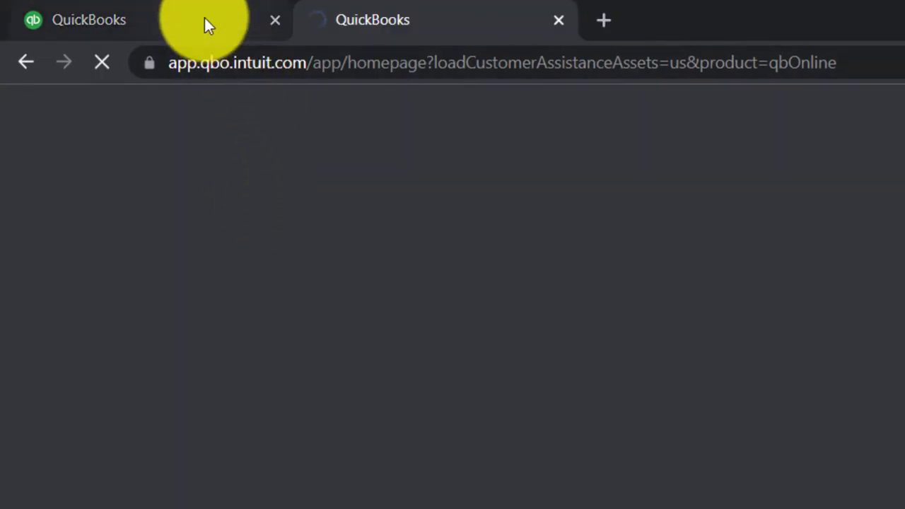
left_click(205, 25)
right_click(204, 25)
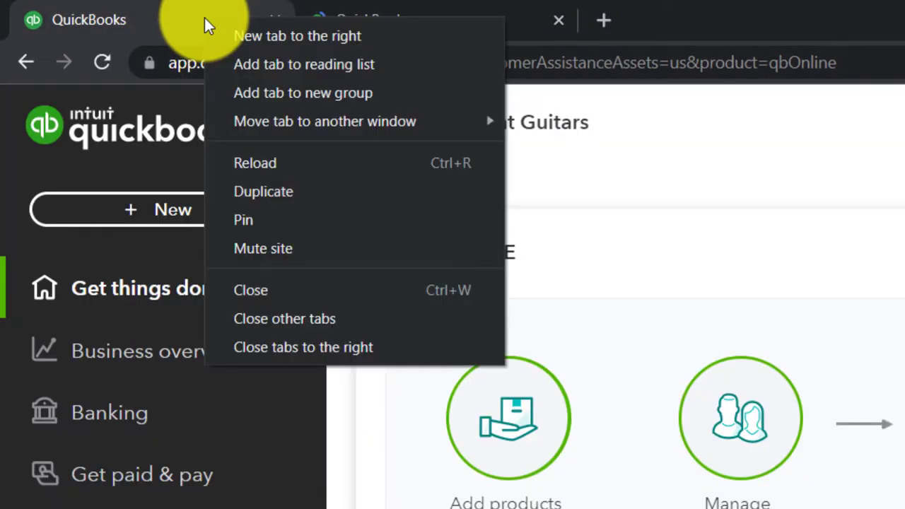
left_click(248, 190)
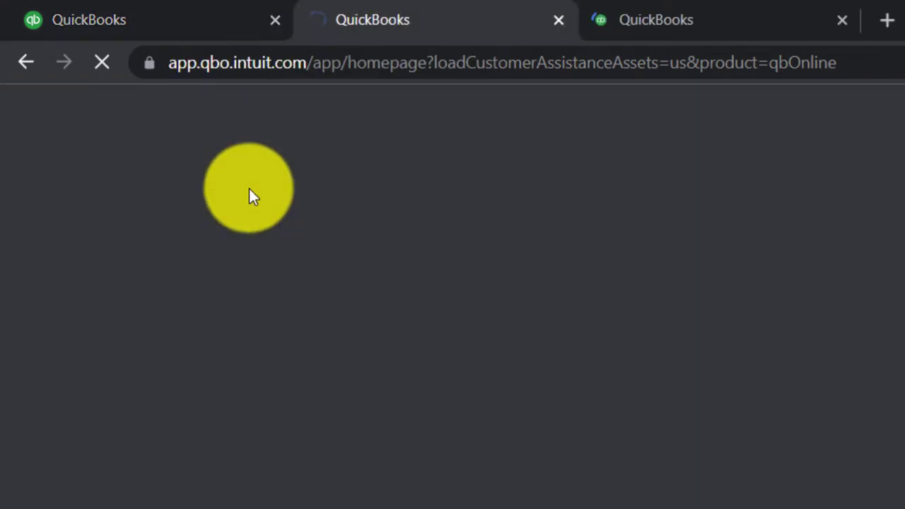
left_click(201, 21)
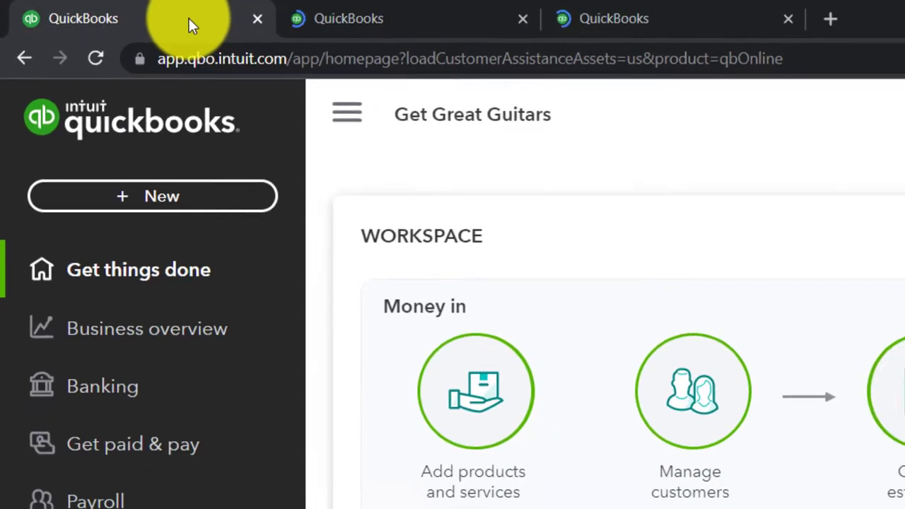
right_click(201, 19)
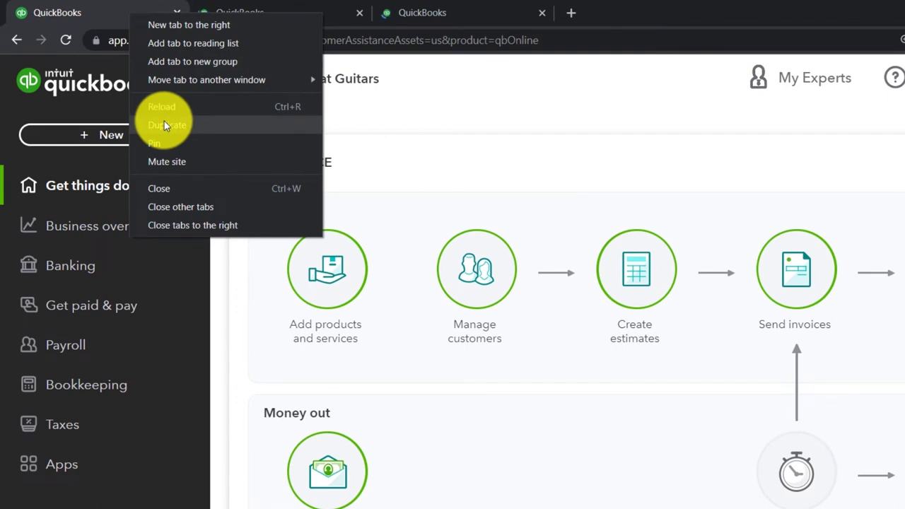
left_click(165, 127)
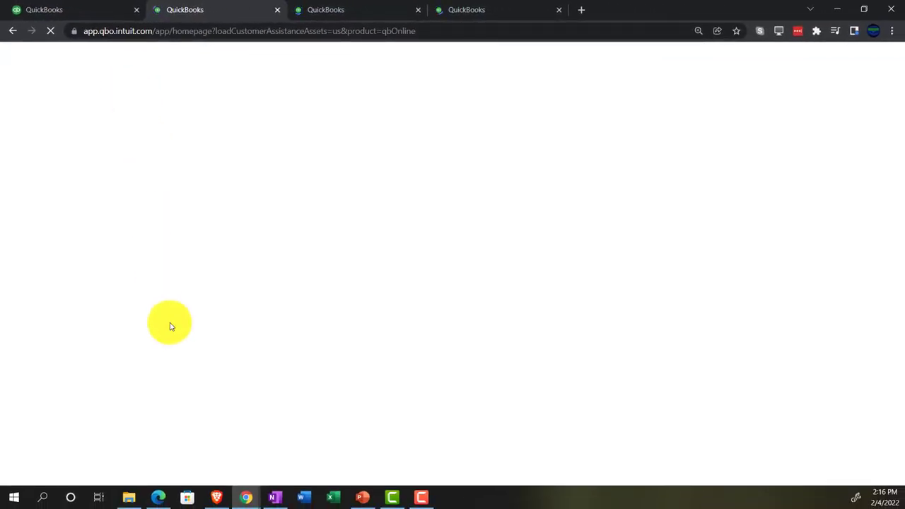
Step: Switch to the Microsoft Edge window to view where Reports sits in its QuickBooks navigation, and return to Chrome
left_click(158, 498)
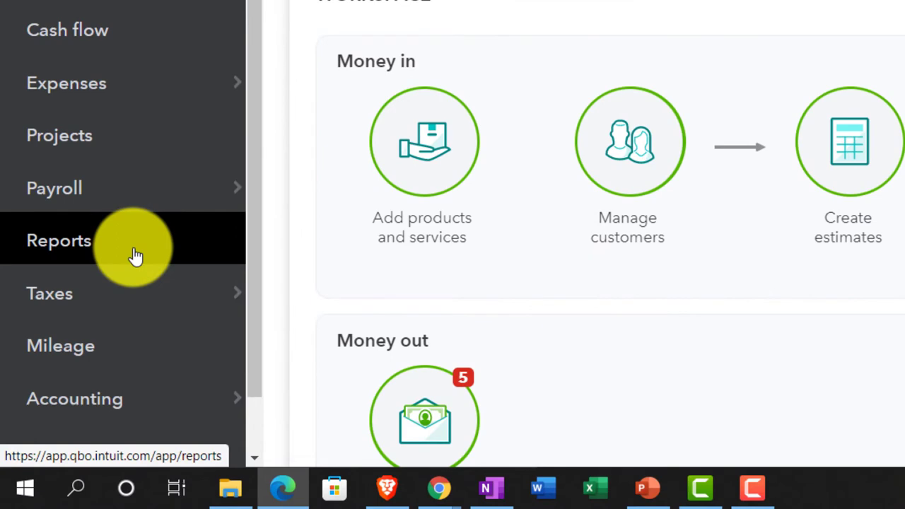
left_click(282, 488)
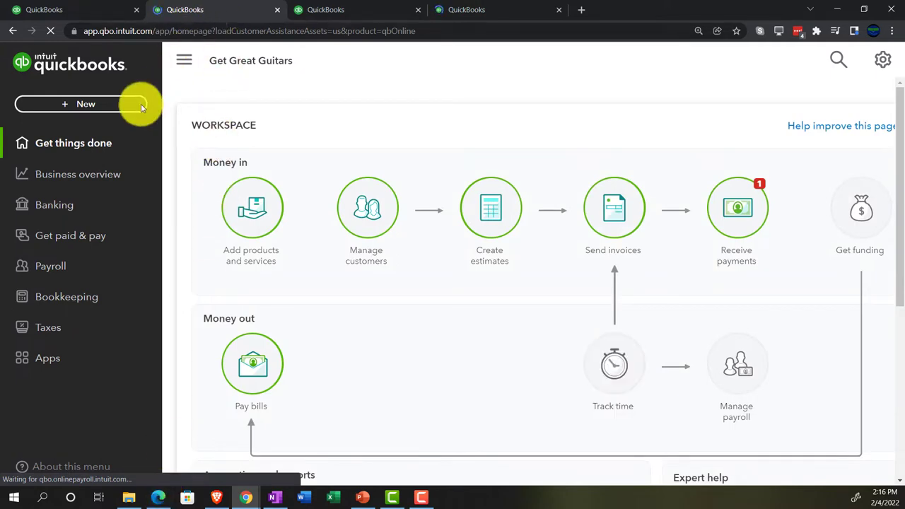
Step: Open the favorite Balance Sheet report from the Business overview reports in the second browser tab, with the navigation menu collapsed
left_click(80, 185)
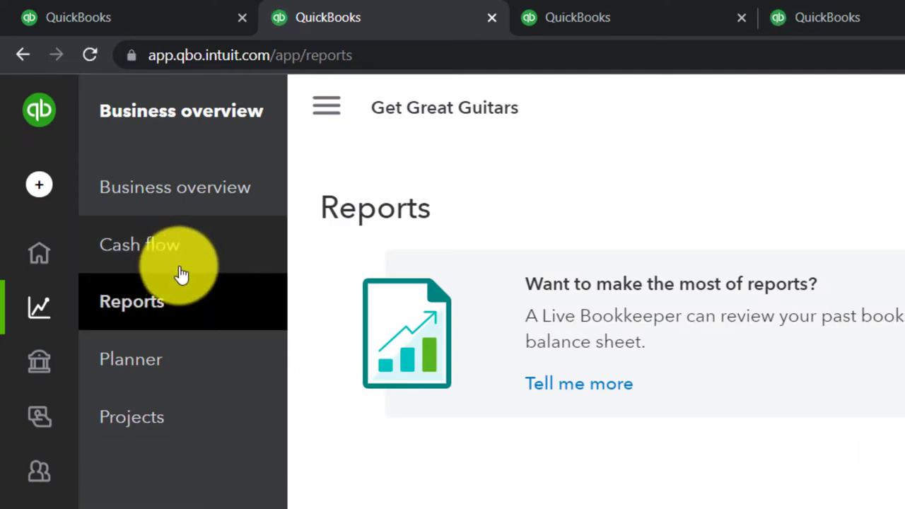
left_click(371, 123)
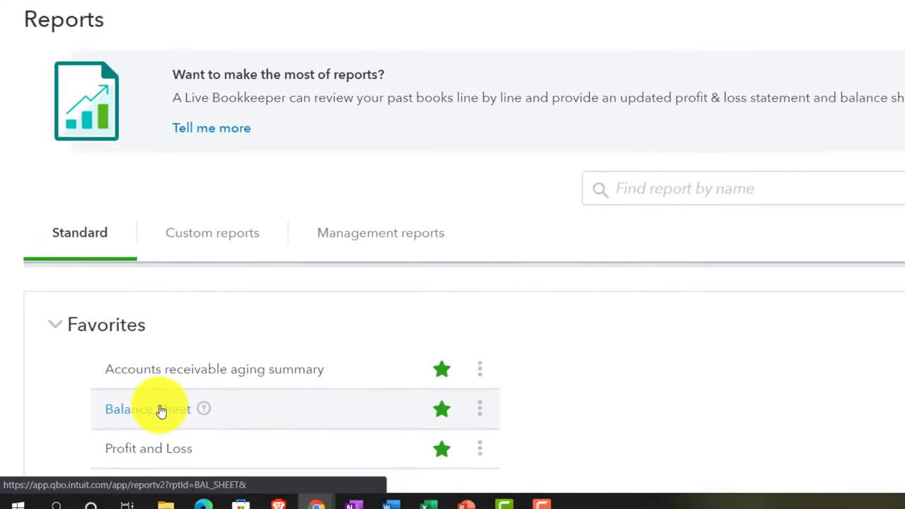
left_click(259, 380)
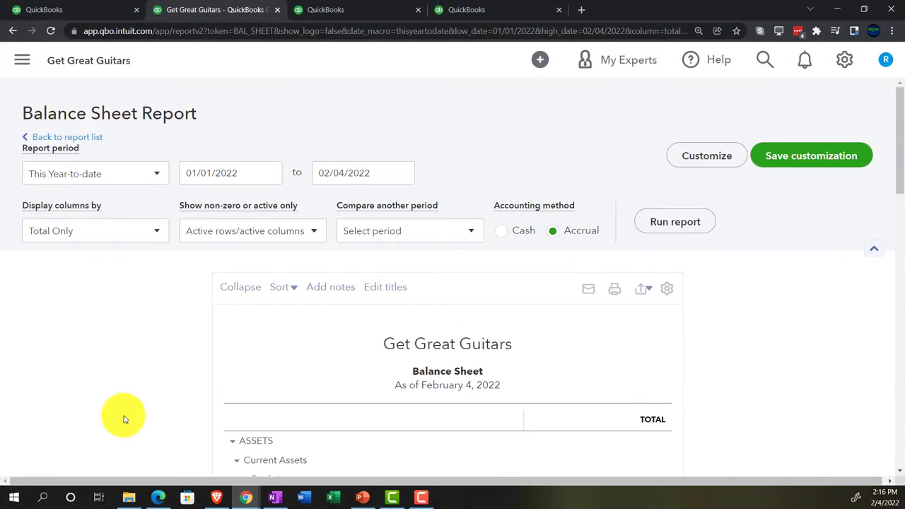
Step: Run the Balance Sheet report for the period 01/01/2022 to 02/28/2022
left_click(226, 177)
type("010122")
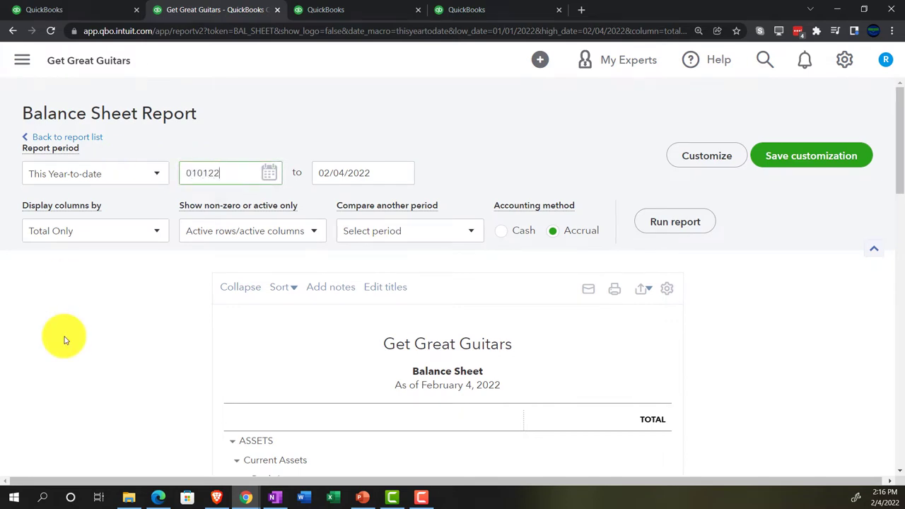
key("Tab")
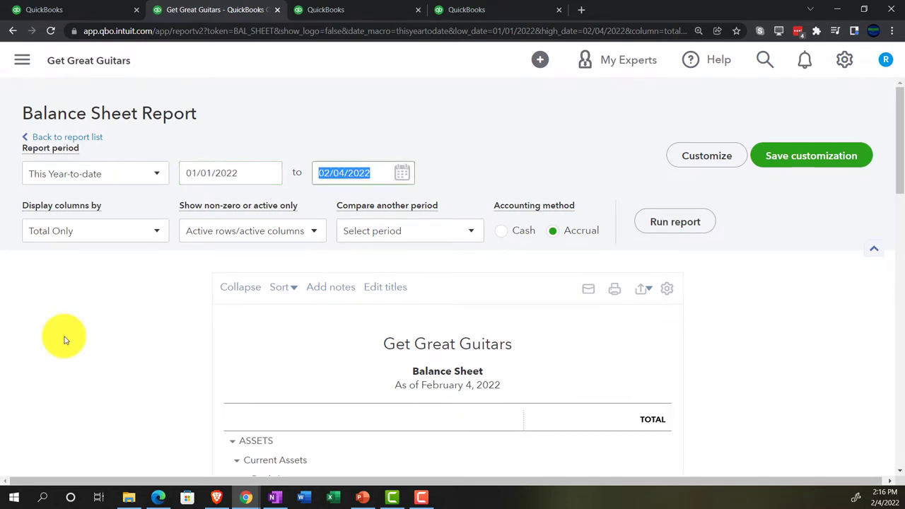
type("02/28/202")
key("Tab")
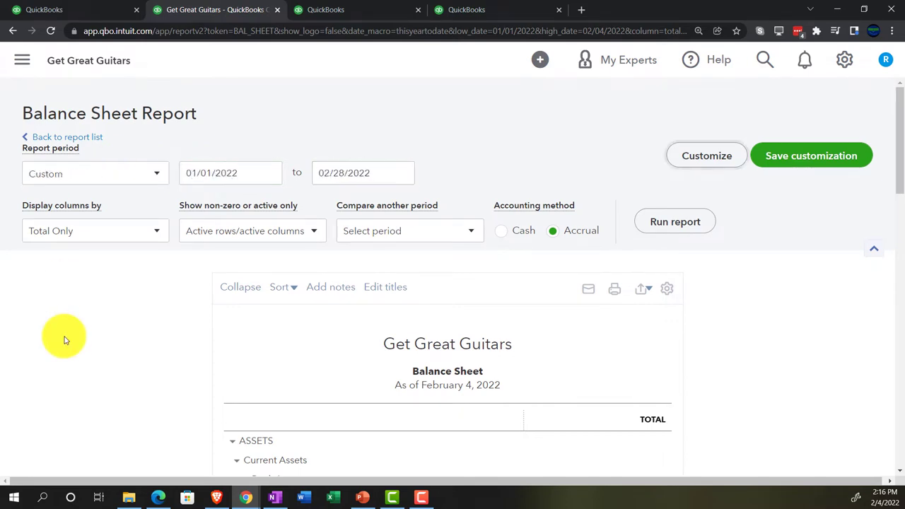
left_click(654, 233)
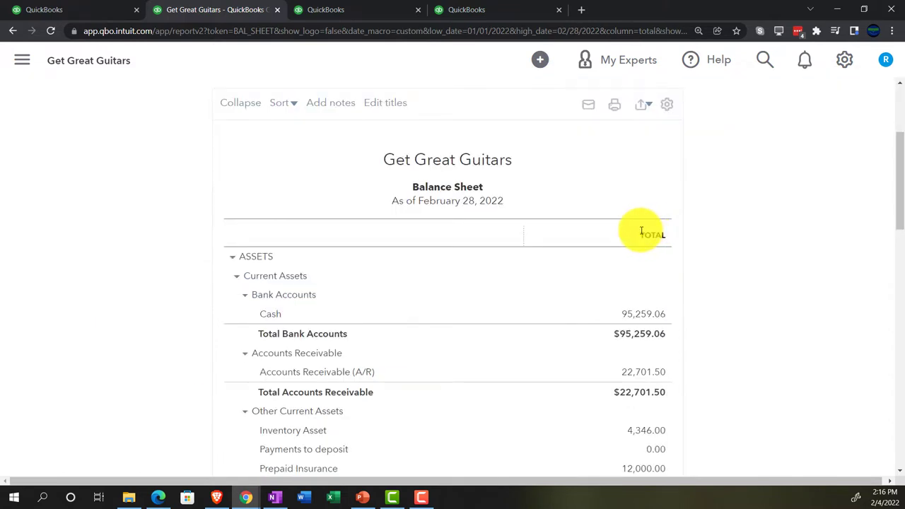
Step: Open the favorite Profit and Loss report from the Business overview reports in the third browser tab, with the navigation menu collapsed
left_click(369, 10)
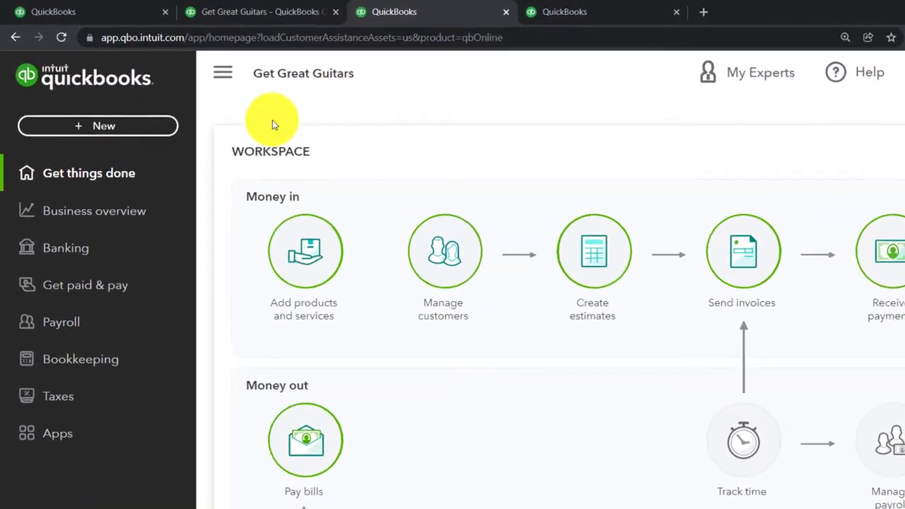
left_click(113, 210)
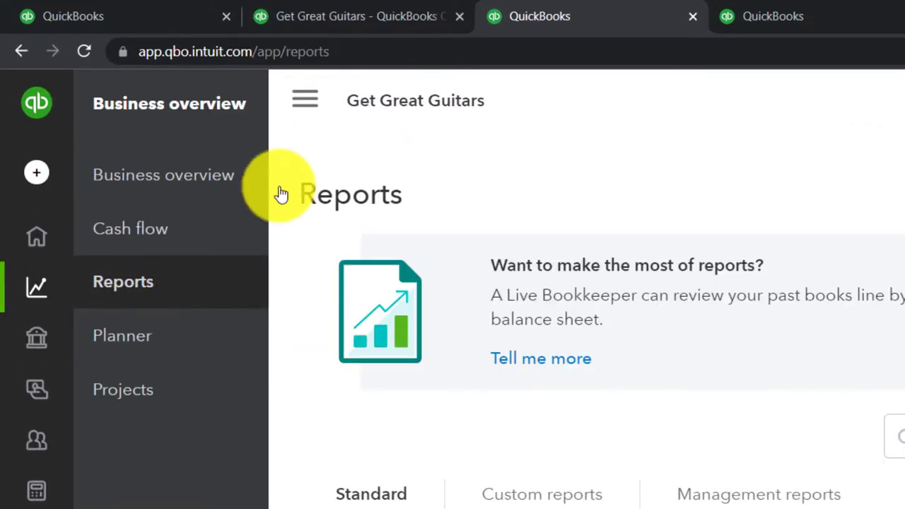
left_click(306, 102)
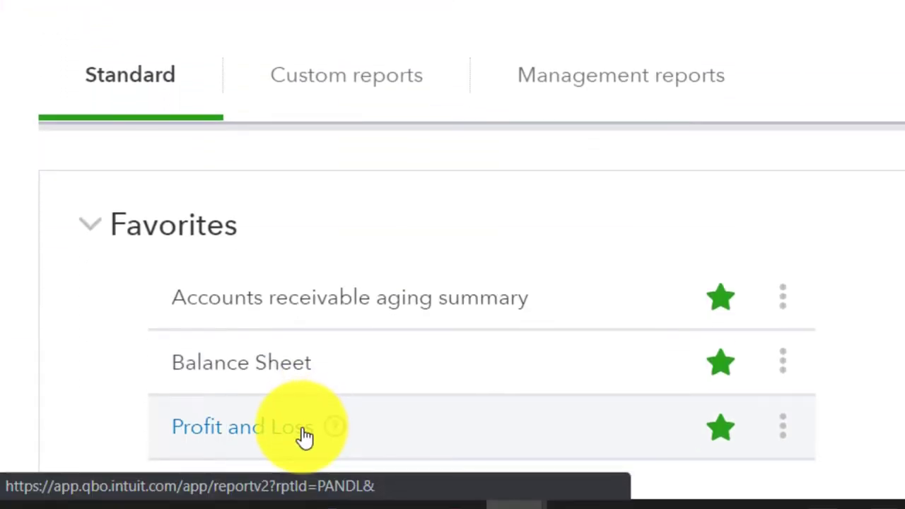
left_click(304, 437)
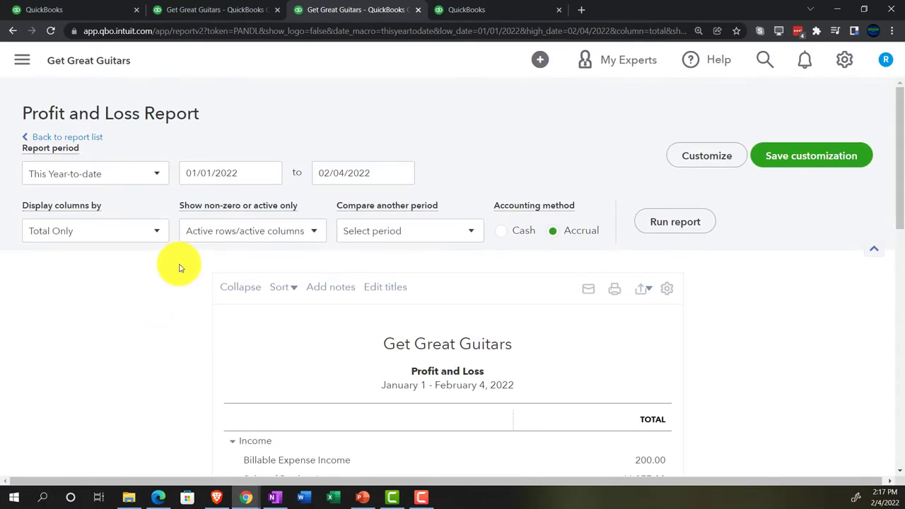
Step: Run the Profit and Loss report for the period 01/01/2022 to 02/28/2022
left_click(239, 174)
type("0")
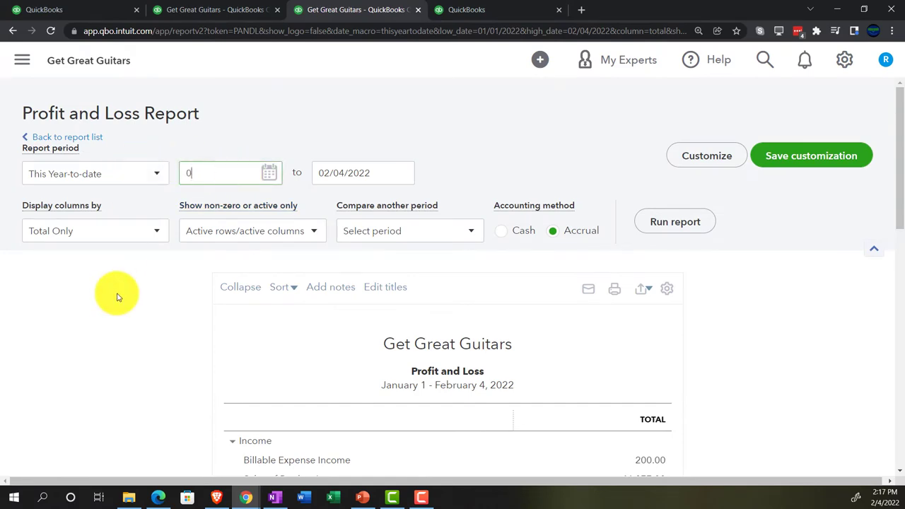
type("1/01/202")
key("Tab")
type("022")
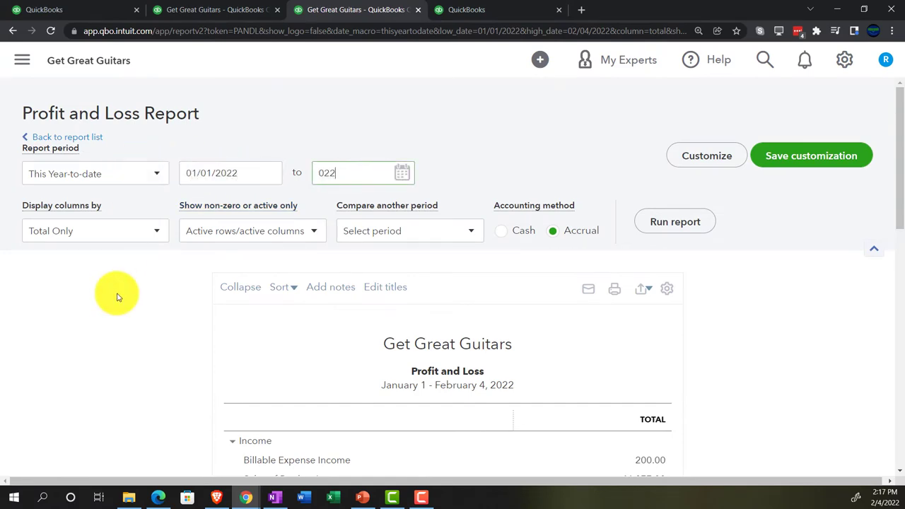
type("822")
key("Tab")
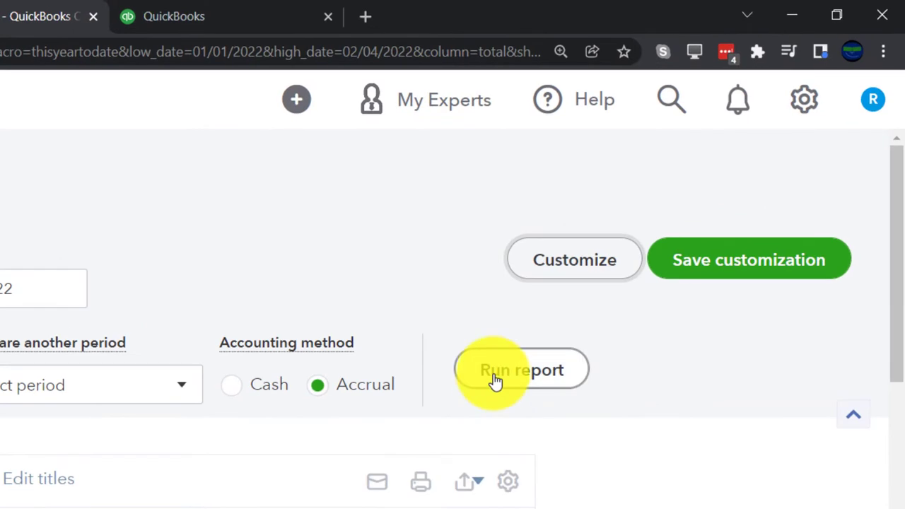
left_click(495, 380)
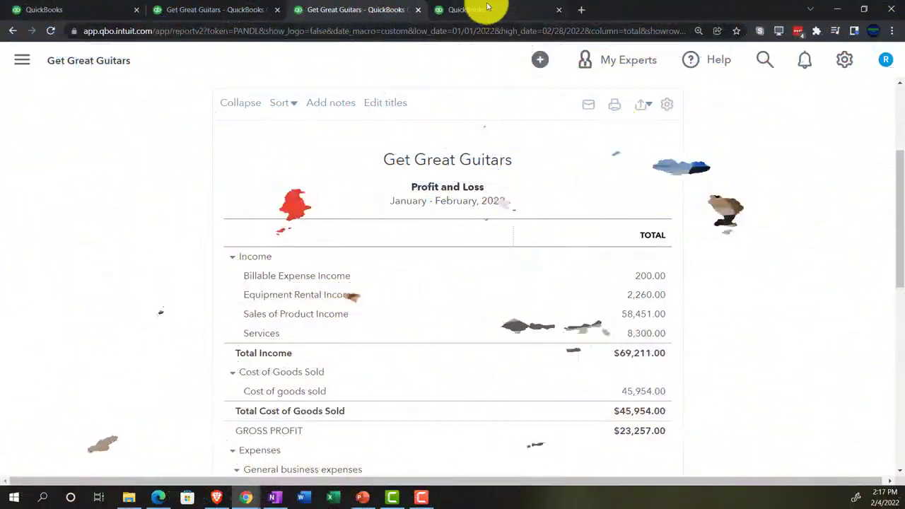
Step: In the fourth browser tab, search the Business overview reports for "trial" and open the standard Trial Balance report
left_click(495, 10)
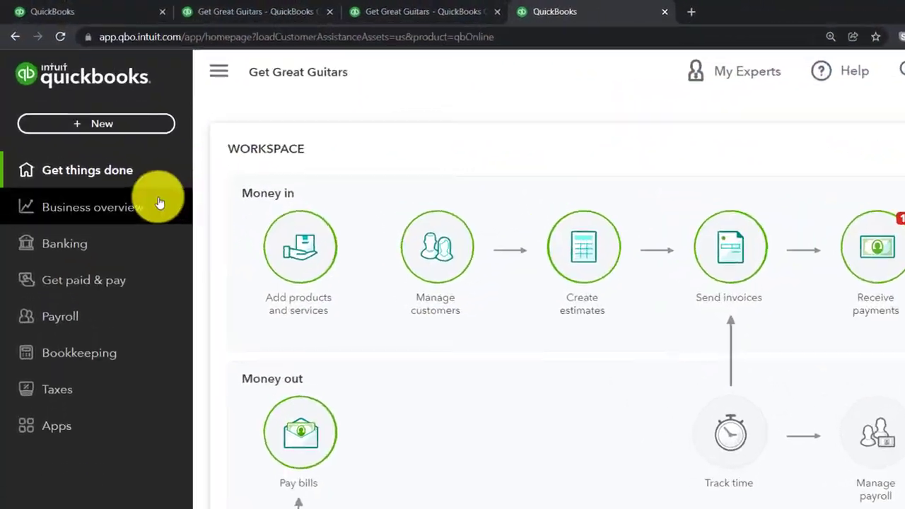
left_click(159, 203)
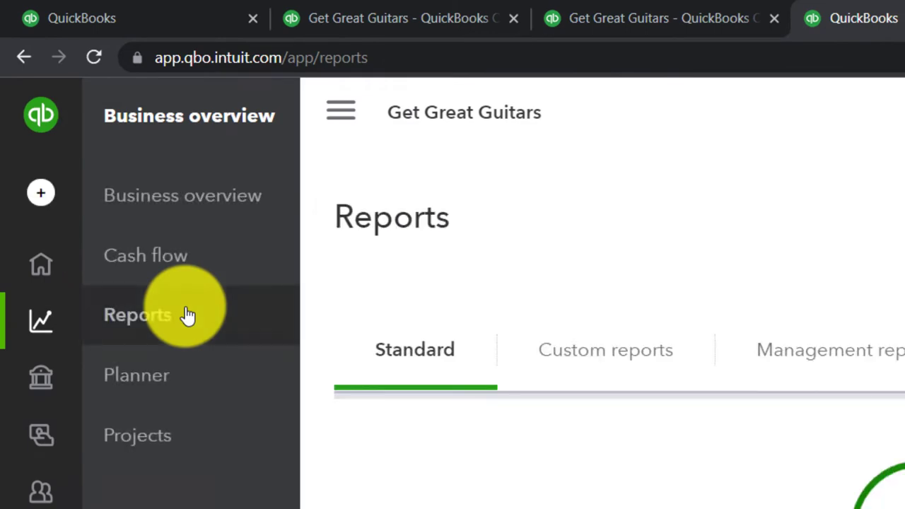
left_click(188, 315)
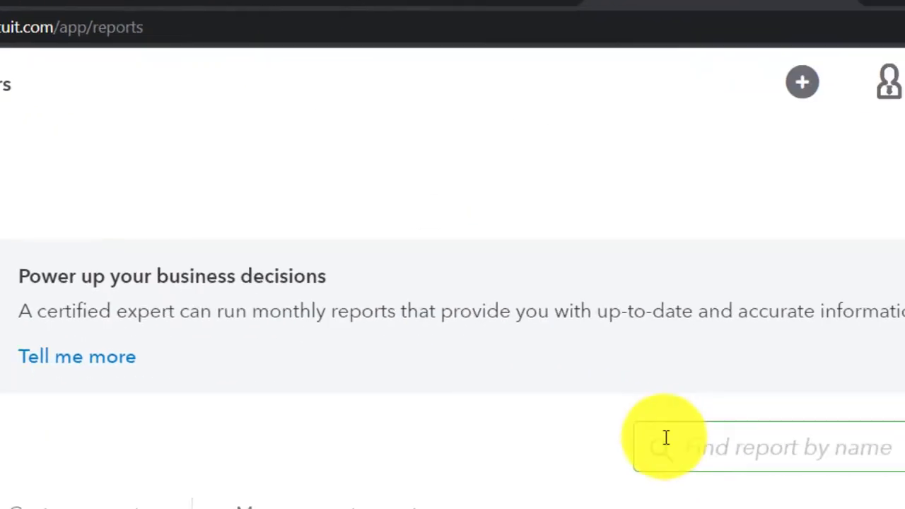
left_click(664, 438)
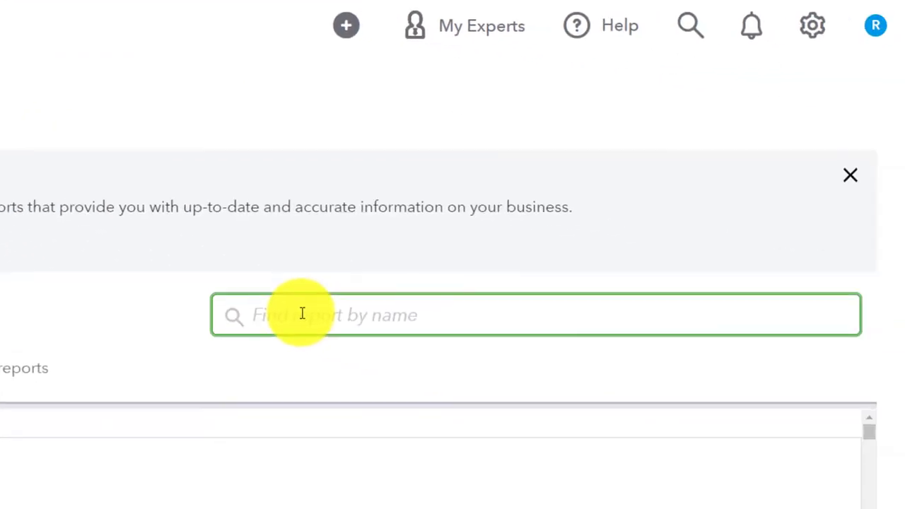
type("trial")
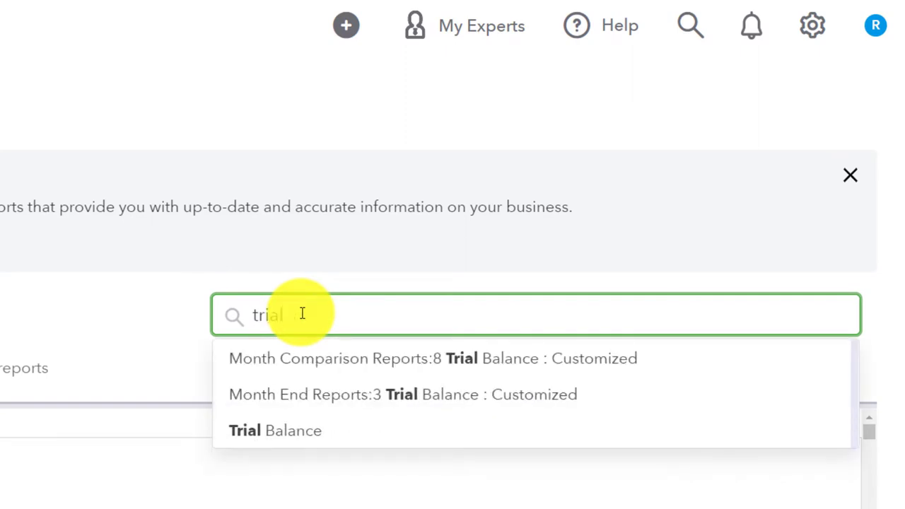
key("Down")
key("Down")
key("Down")
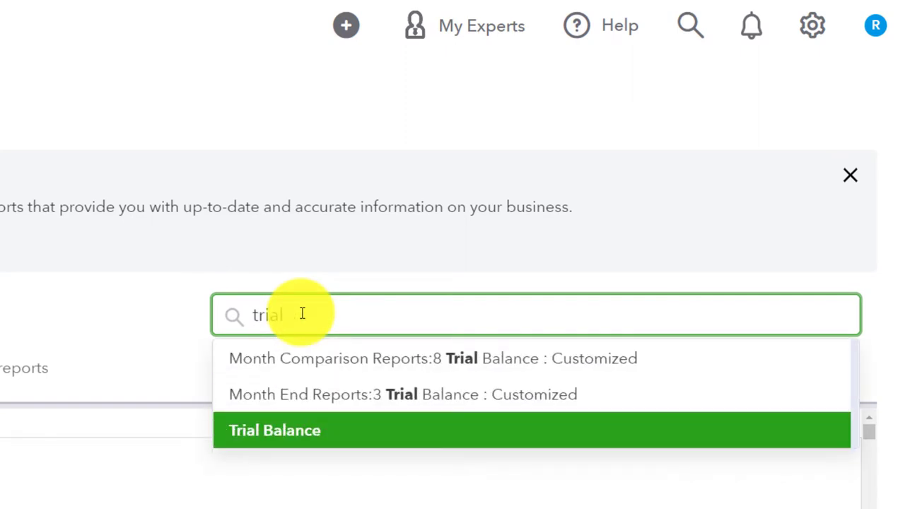
key("Return")
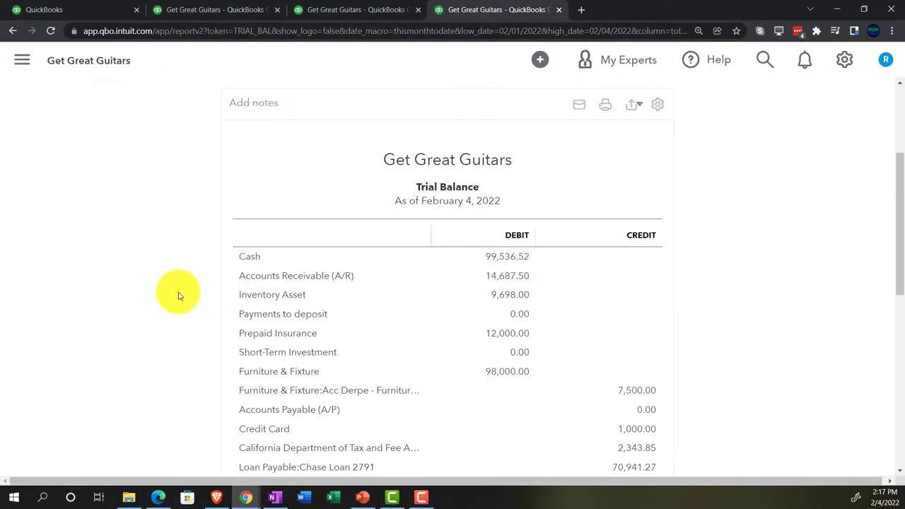
Step: Run the Trial Balance report for the period 01/01/2022 to 02/28/2022
scroll(178, 295, "up", 3)
left_click_drag(233, 174, 125, 255)
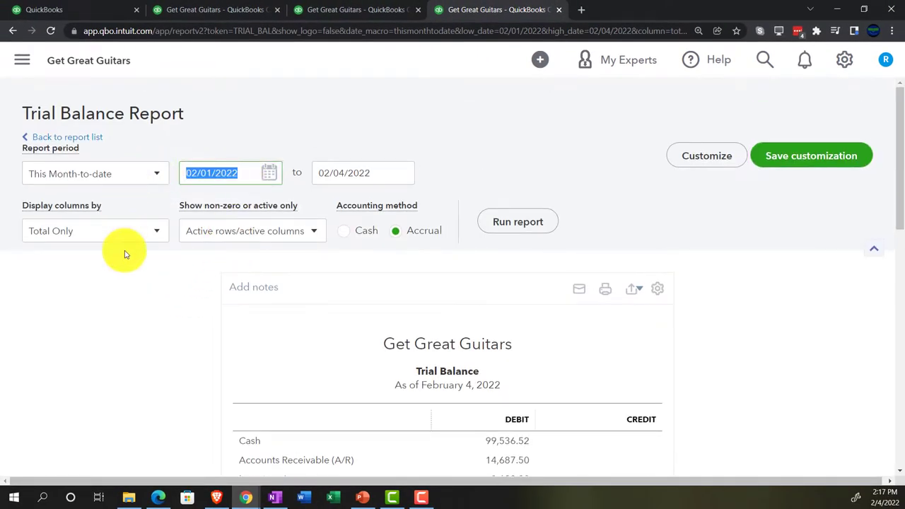
type("01/01/2022")
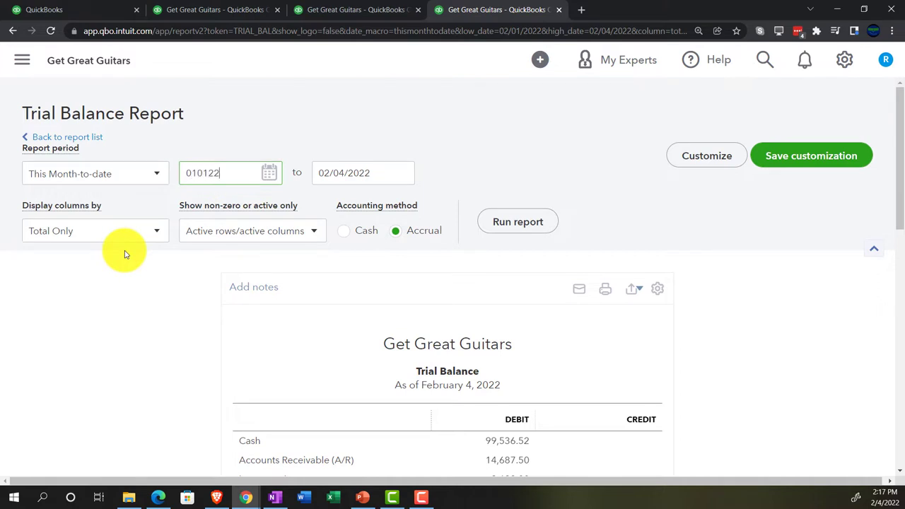
key("Tab")
type("02/28/2022")
key("Tab")
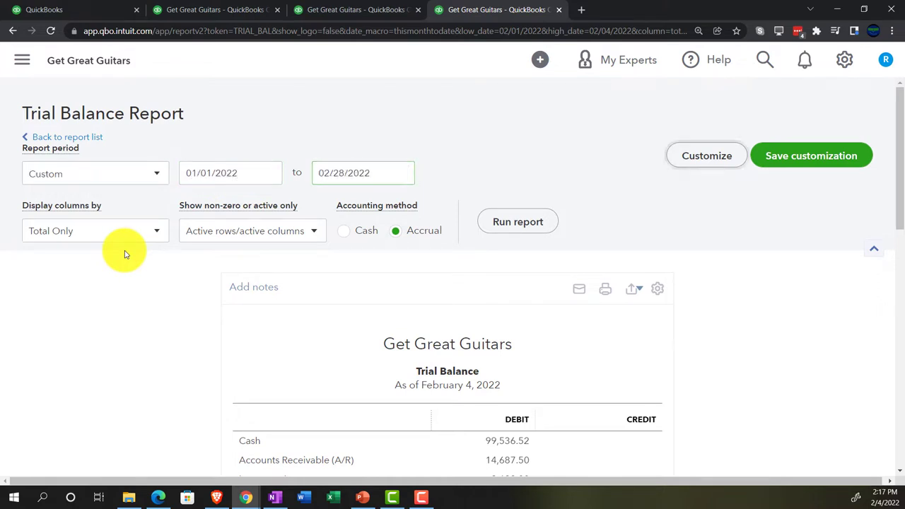
left_click(514, 225)
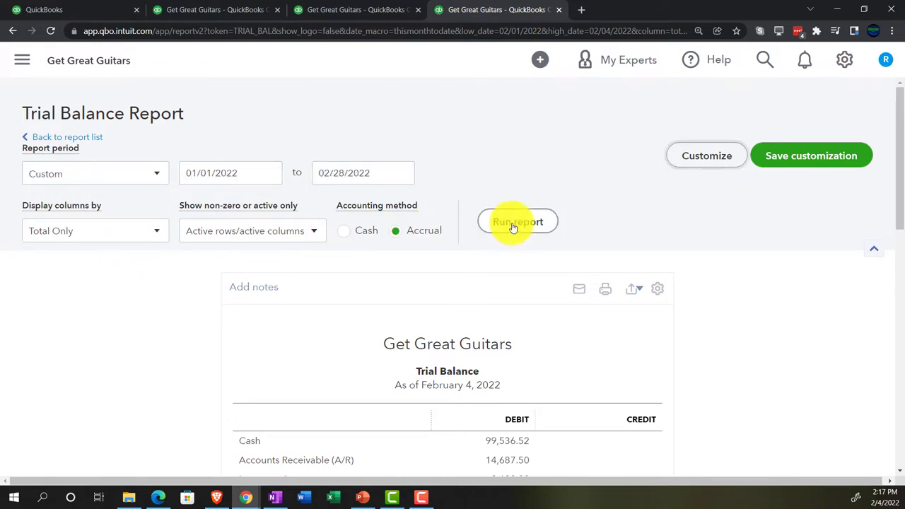
Step: Enlarge the Trial Balance page and examine the debit and credit balances as of February 28, 2022
scroll(503, 234, "down", 3)
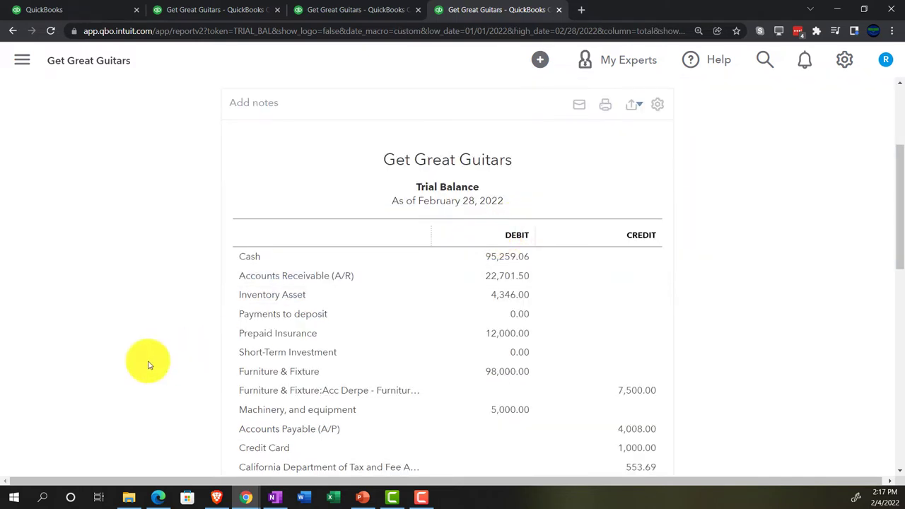
key("ctrl+plus")
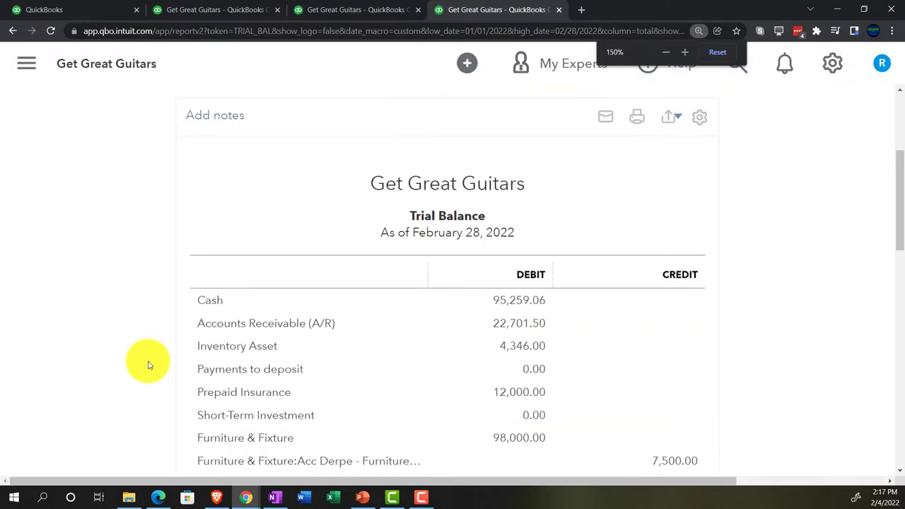
key("ctrl+plus")
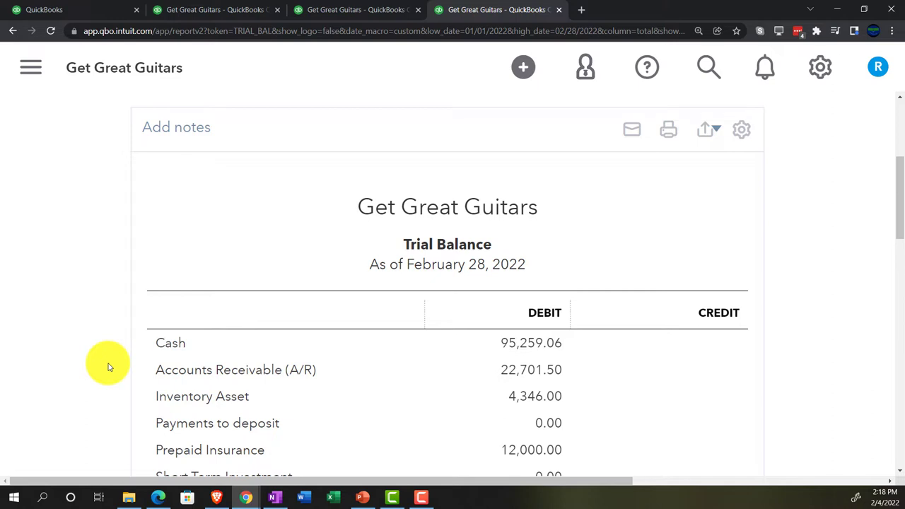
Step: In the first browser tab, open the list of new transaction forms and look over the customer, vendor and employee forms
left_click(88, 10)
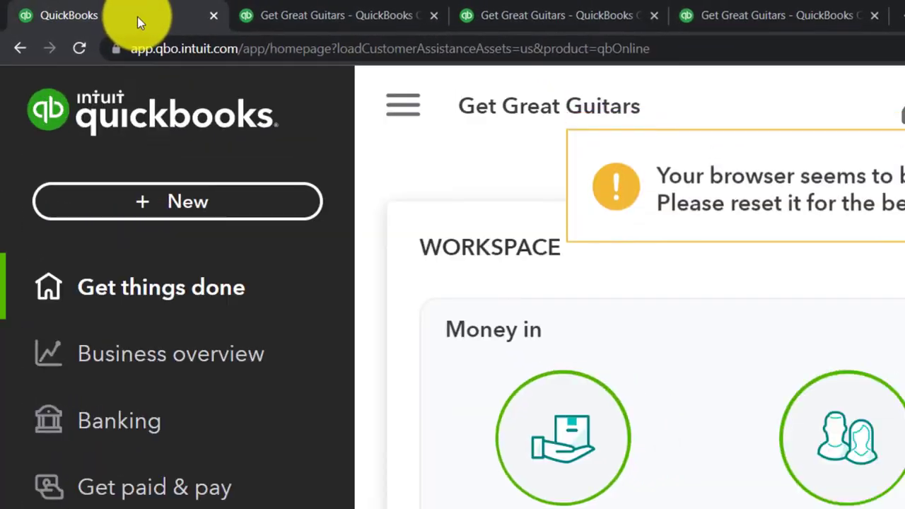
left_click(174, 203)
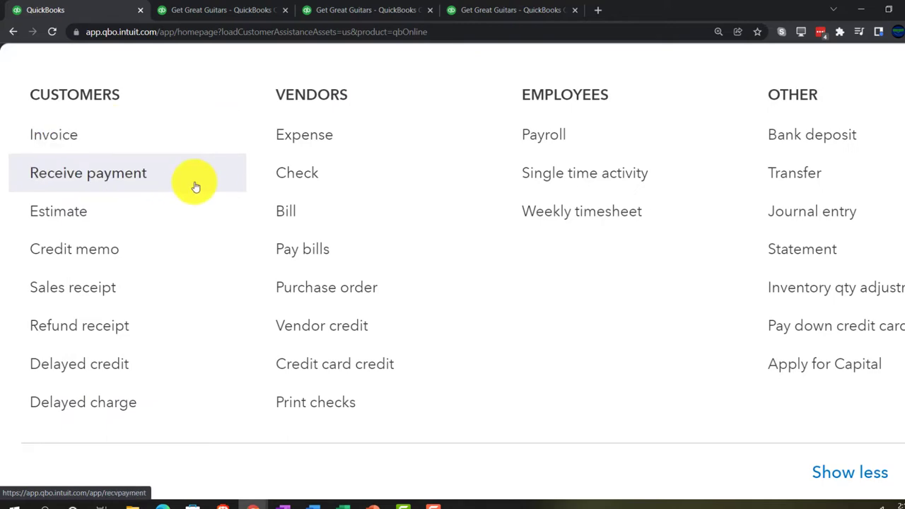
key("ctrl+minus")
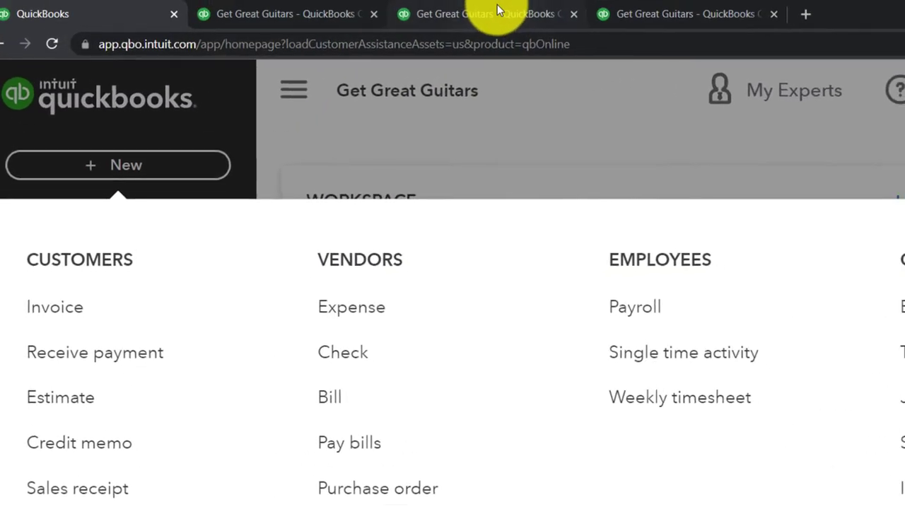
Step: In the Balance Sheet tab, open the transaction detail behind the Accounts Receivable (A/R) amount
left_click(499, 6)
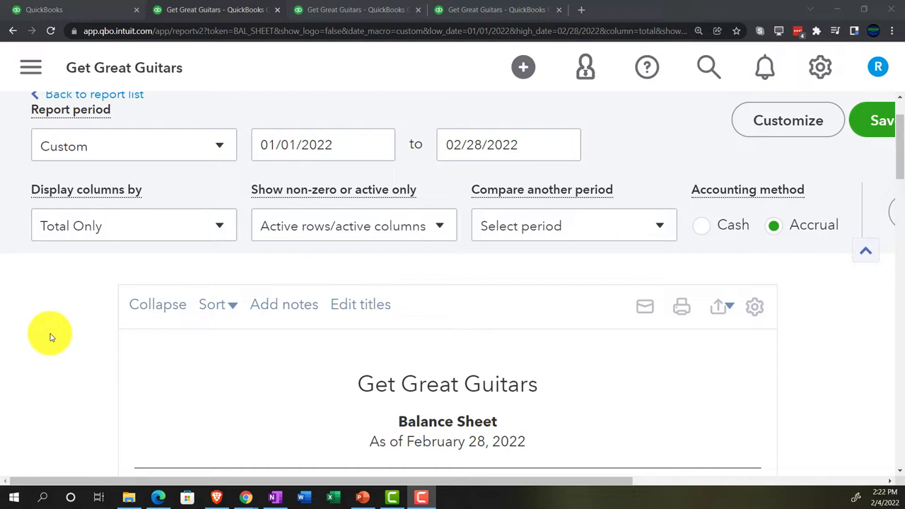
scroll(51, 337, "down", 3)
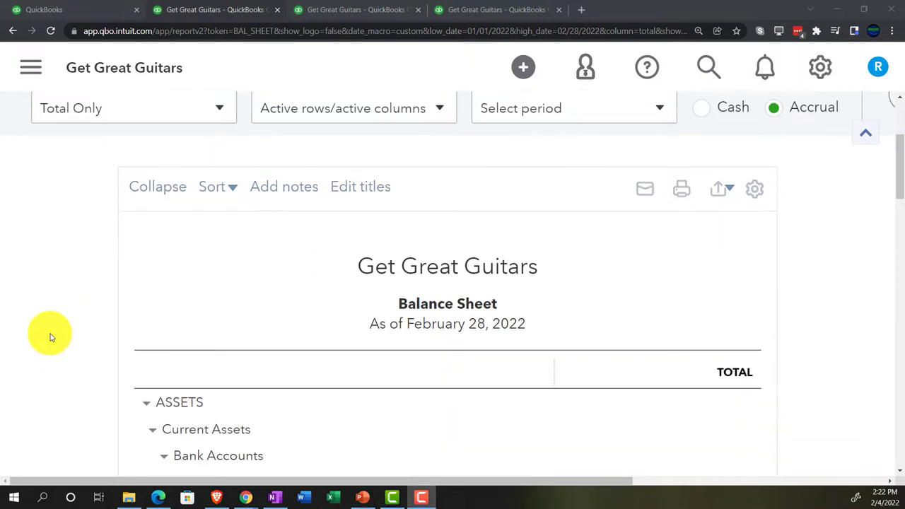
scroll(50, 338, "up", 3)
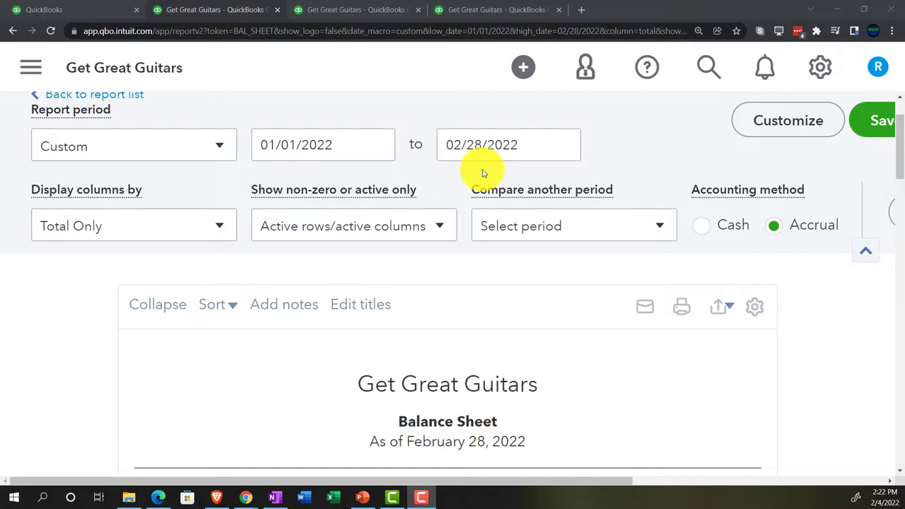
scroll(162, 347, "down", 5)
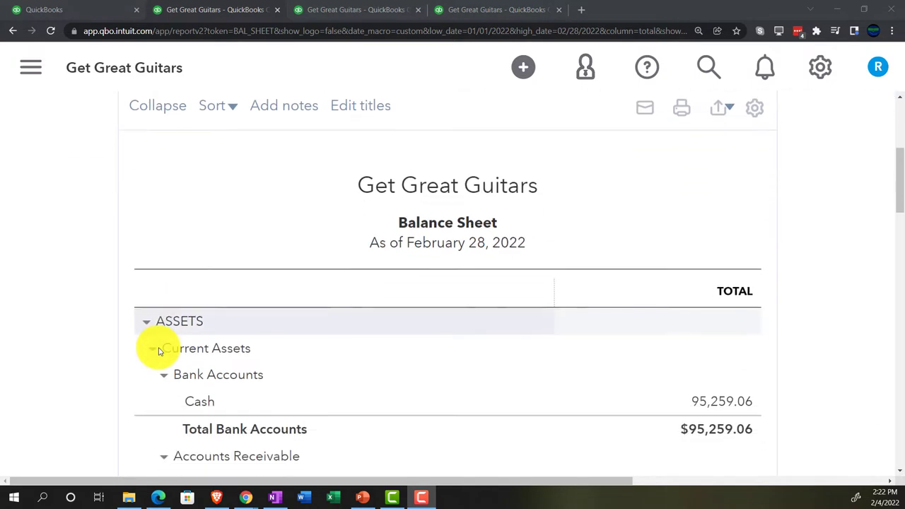
scroll(159, 351, "down", 2)
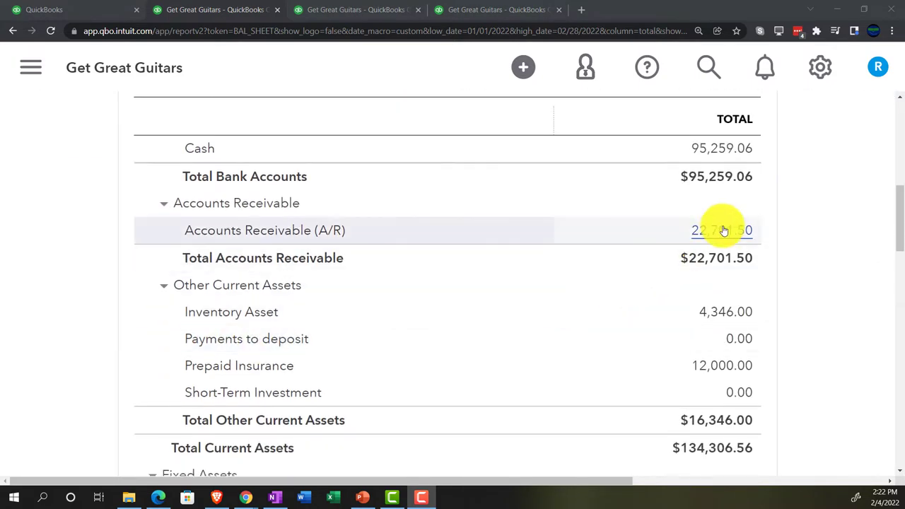
left_click(728, 230)
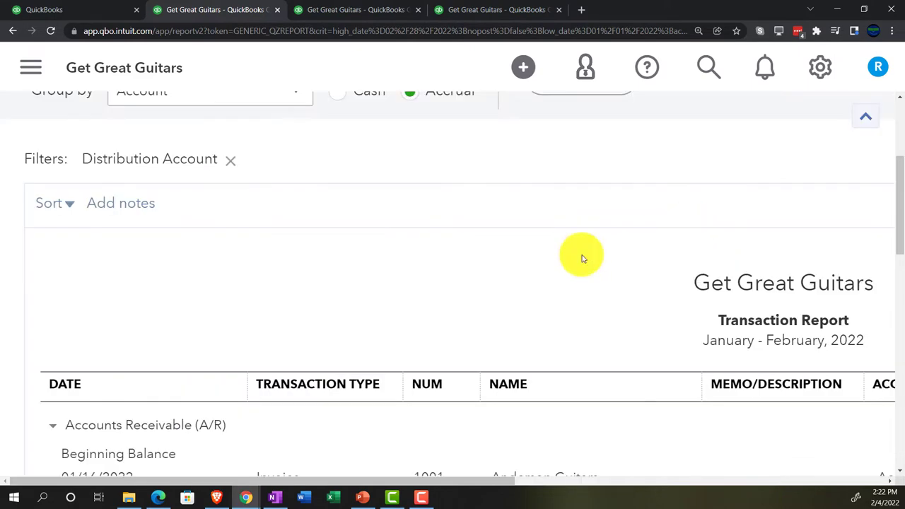
Step: Reduce the page zoom to 100% and examine the Accounts Receivable transactions for January to February 2022
key("ctrl+minus")
key("ctrl+minus")
key("ctrl+minus")
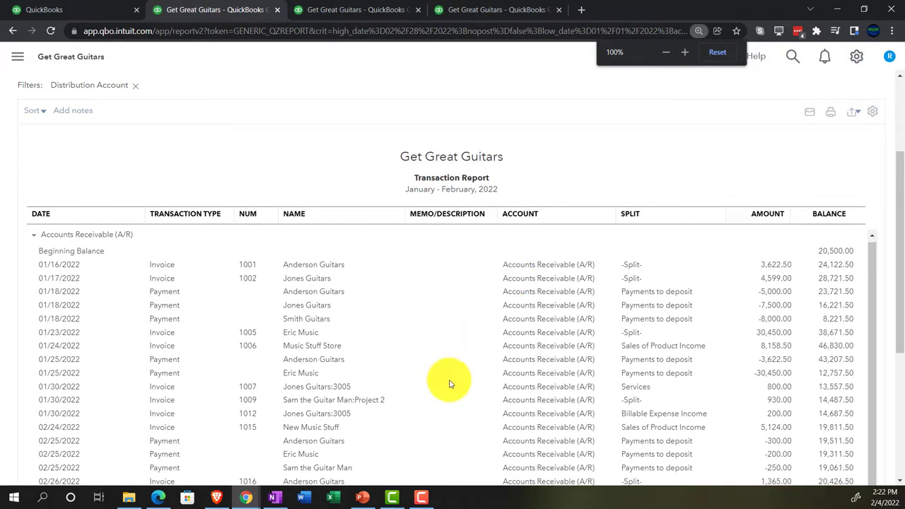
scroll(445, 377, "down", 5)
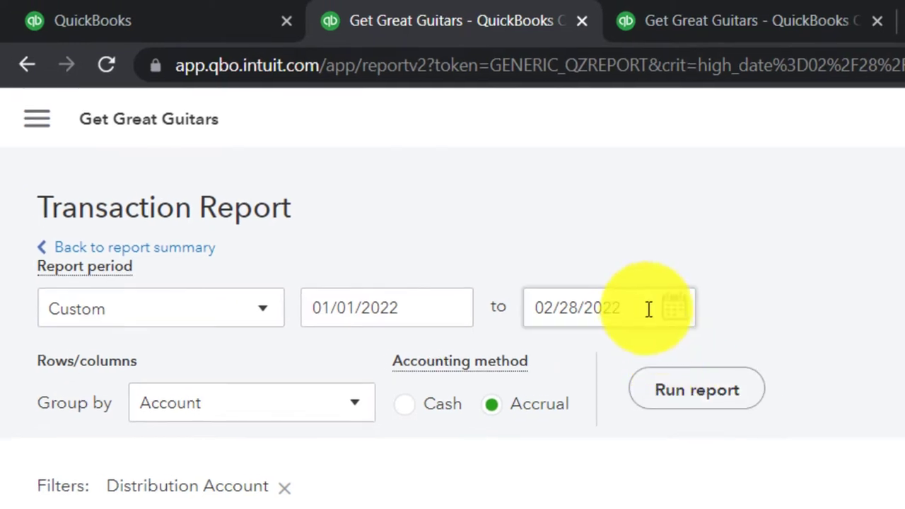
left_click_drag(634, 298, 427, 299)
type("03")
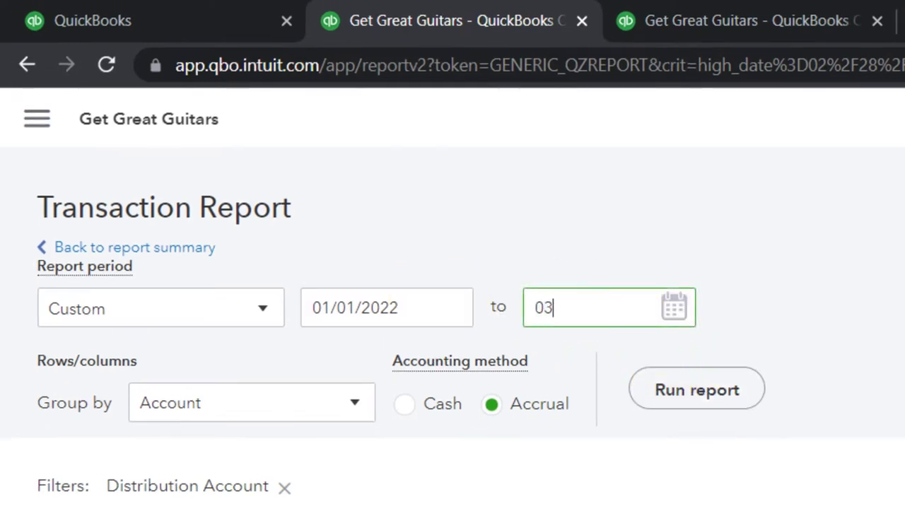
type("/05/202")
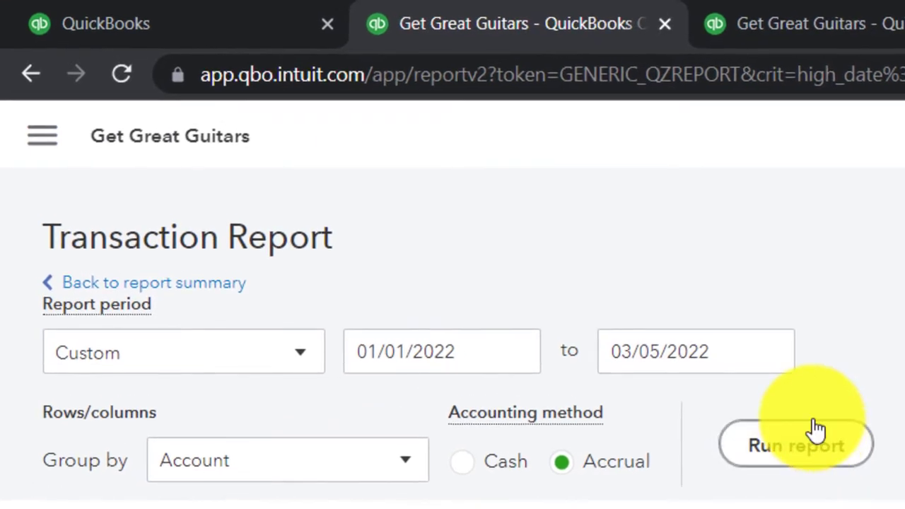
Step: Run the Accounts Receivable transaction report with the end date set to 03/31/2022
left_click_drag(710, 352, 311, 321)
type("03/31/202")
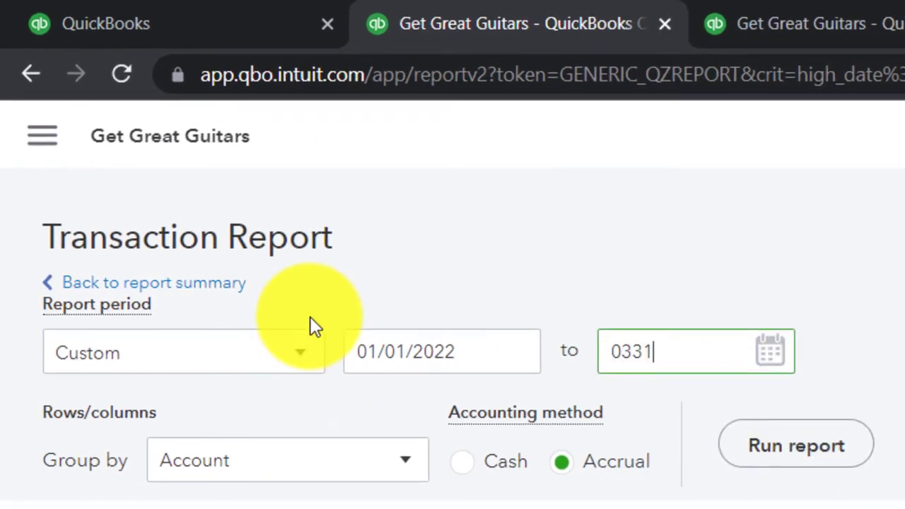
key("Tab")
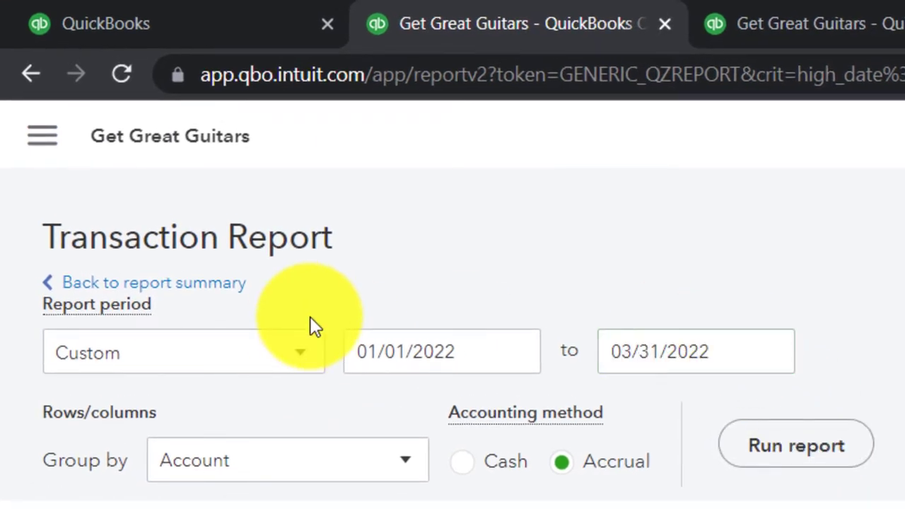
left_click(841, 457)
scroll(424, 290, "down", 2)
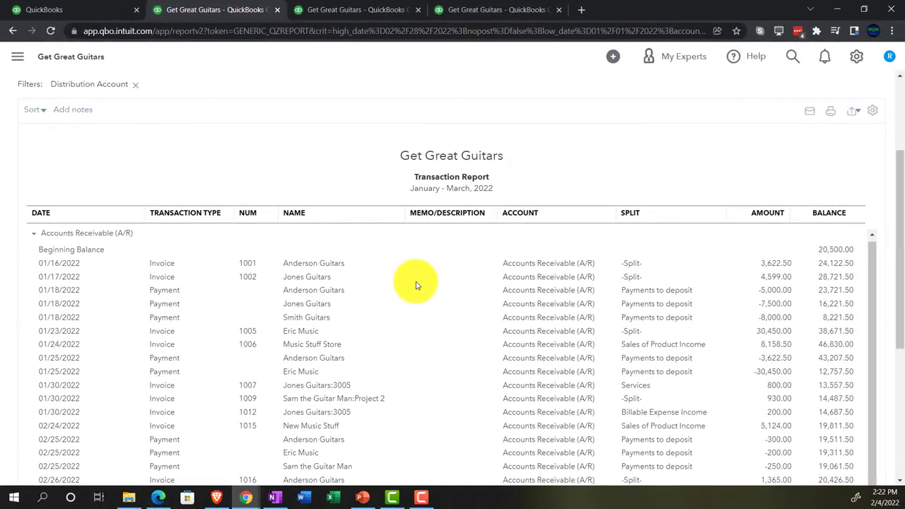
Step: Check the latest Accounts Receivable transactions in the report and return to the Balance Sheet summary
scroll(406, 293, "down", 5)
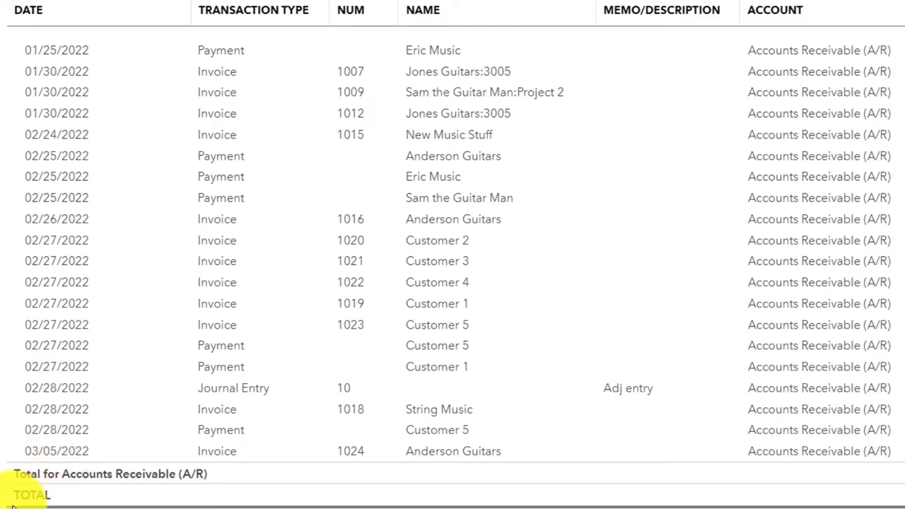
scroll(12, 508, "up", 10)
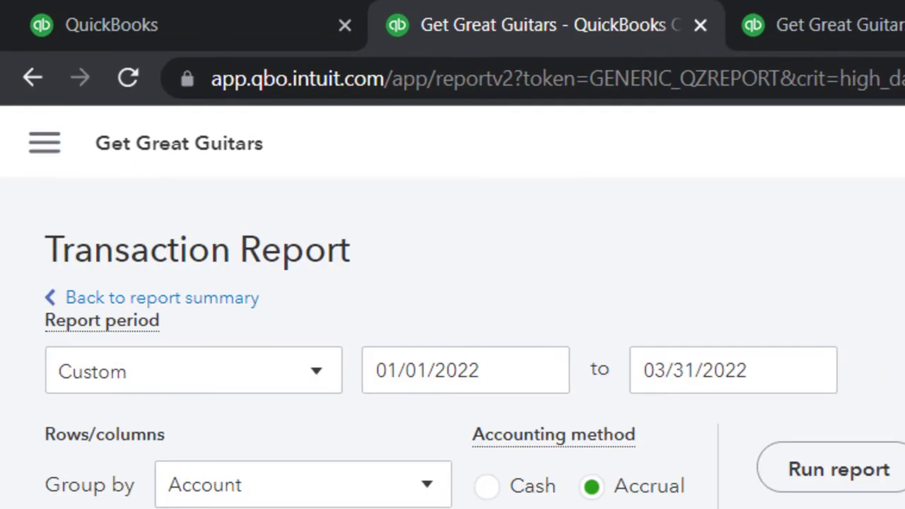
left_click(222, 302)
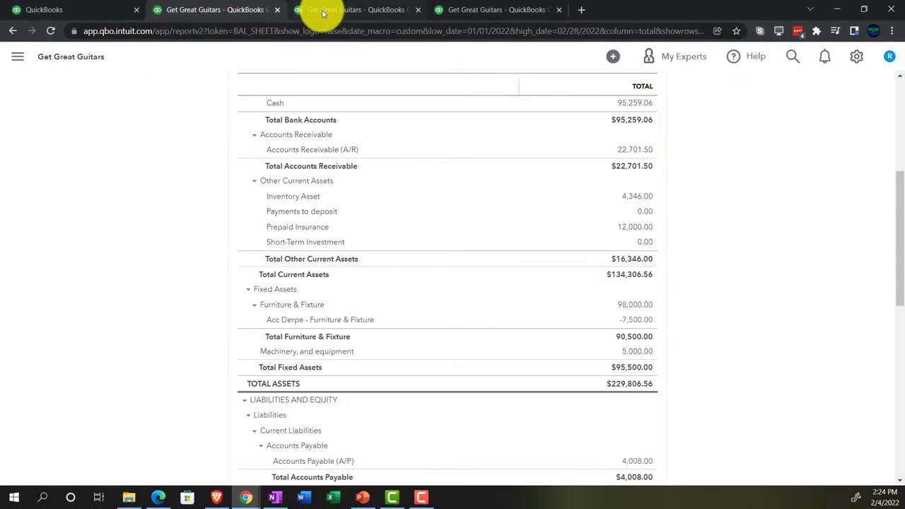
Step: In the Profit and Loss tab, open the transaction detail behind the Sales of Product Income amount
left_click(432, 14)
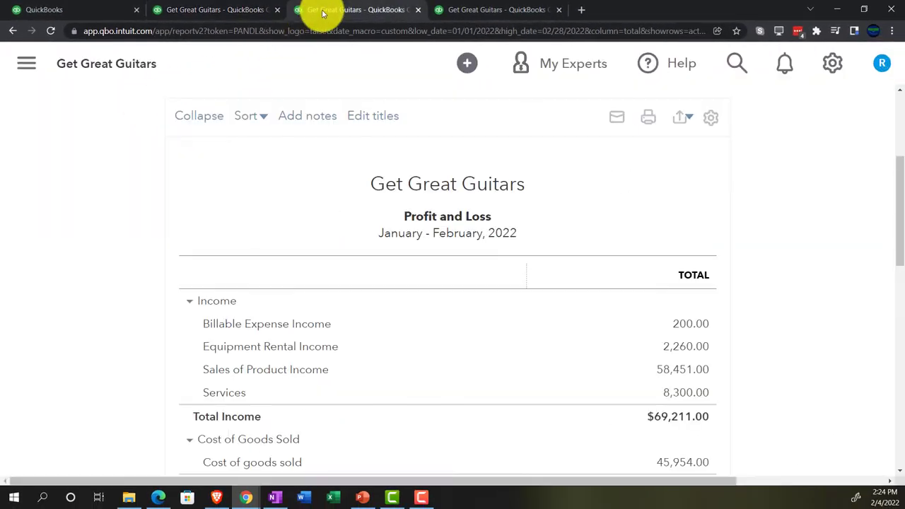
key("ctrl+minus")
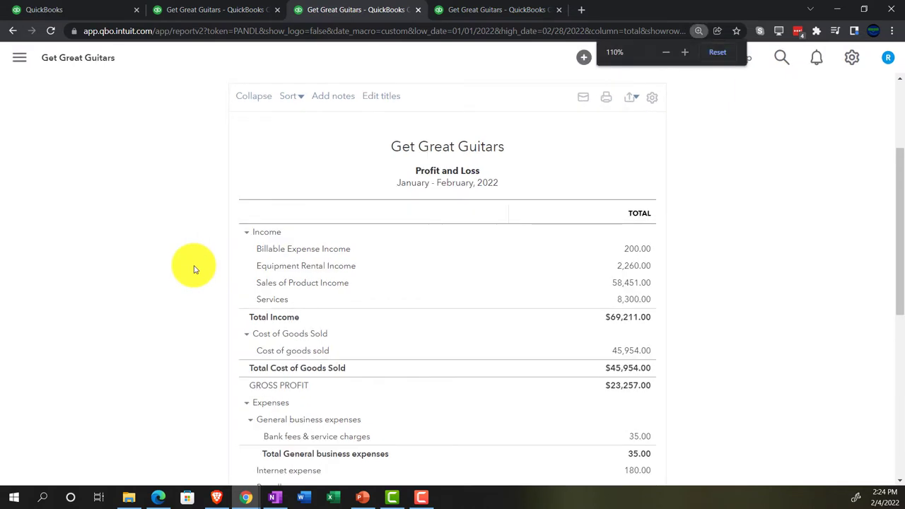
key("ctrl+plus")
key("ctrl+plus")
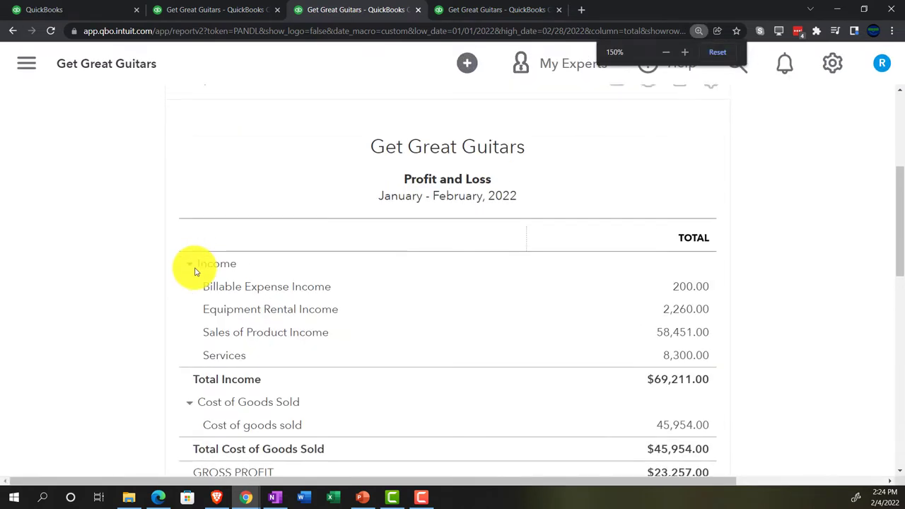
scroll(196, 272, "down", 1)
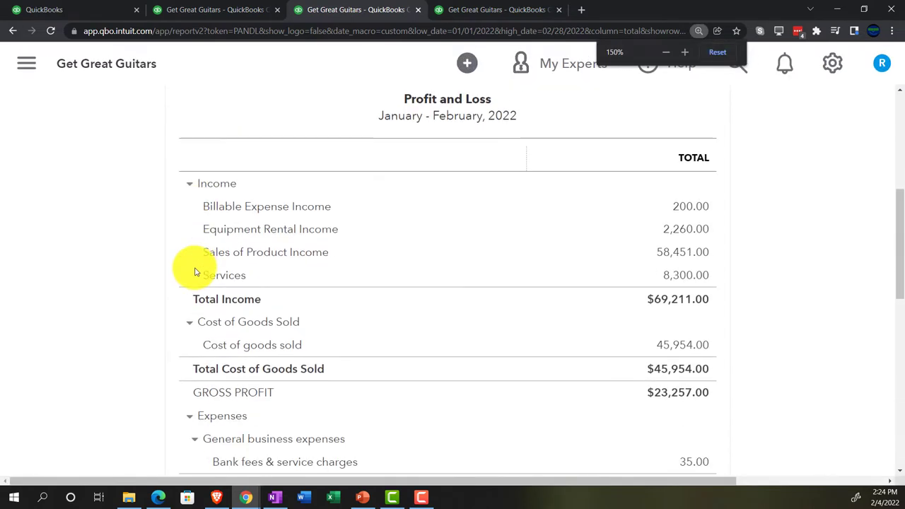
left_click(682, 253)
scroll(663, 260, "down", 1)
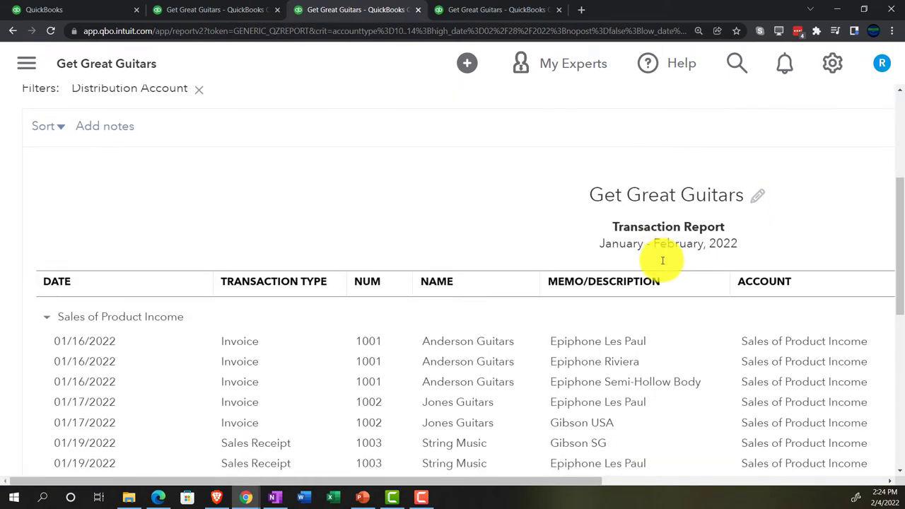
Step: Shrink the page and examine the Sales of Product Income transactions and their split accounts
scroll(644, 276, "down", 3)
key("ctrl+minus")
key("ctrl+minus")
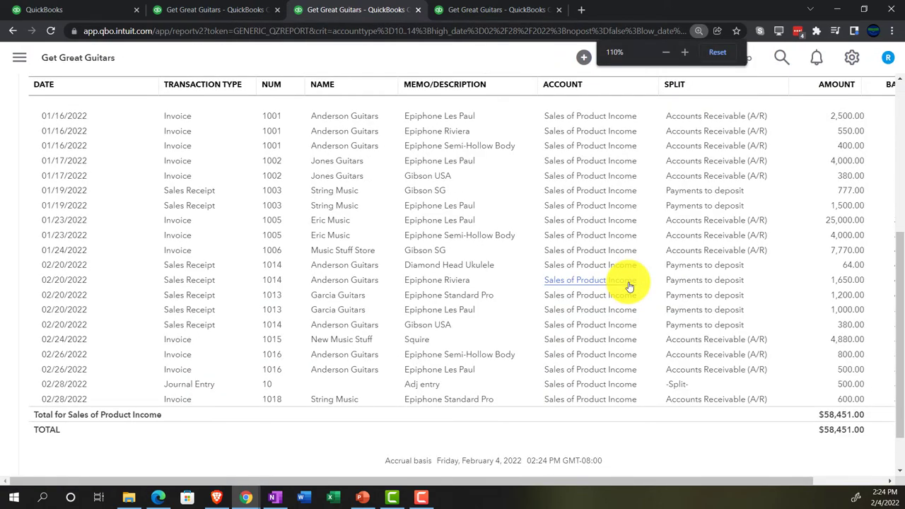
key("ctrl+minus")
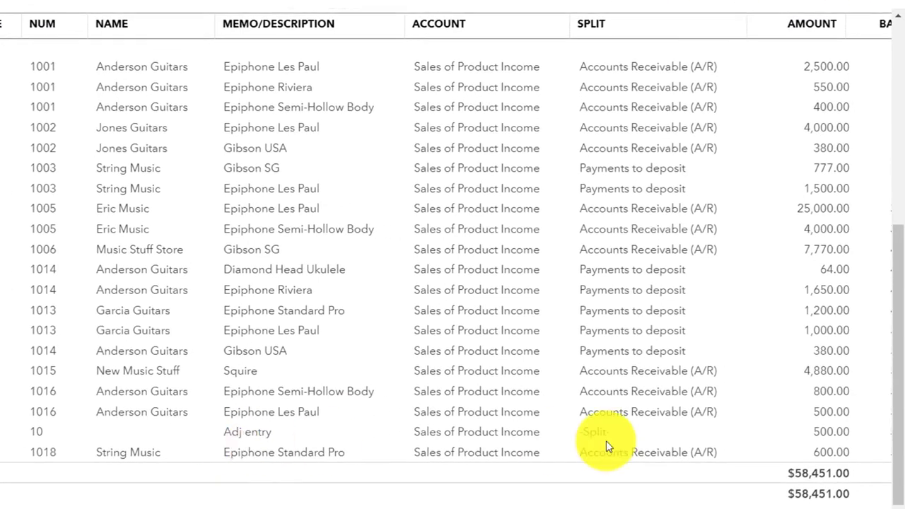
Step: Run the Sales of Product Income transaction report with the end date set to 03/05/2022
scroll(807, 442, "up", 10)
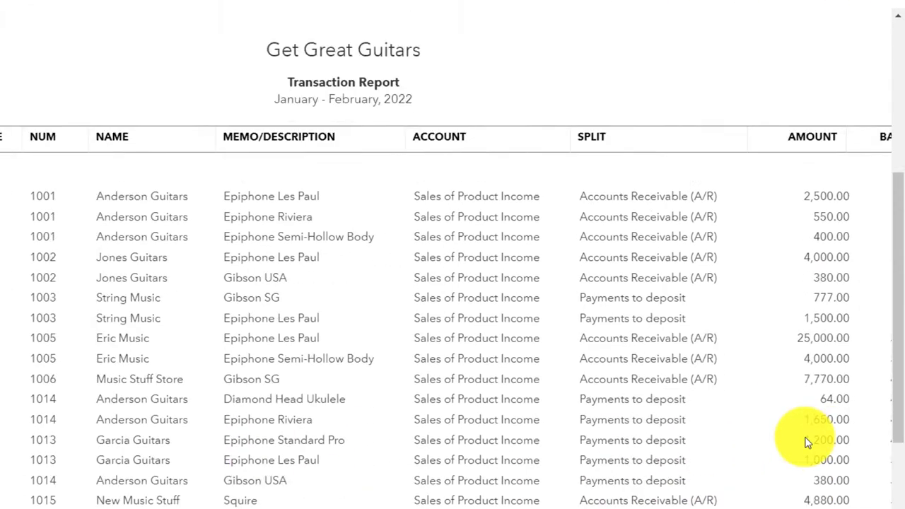
left_click(475, 176)
type("030522")
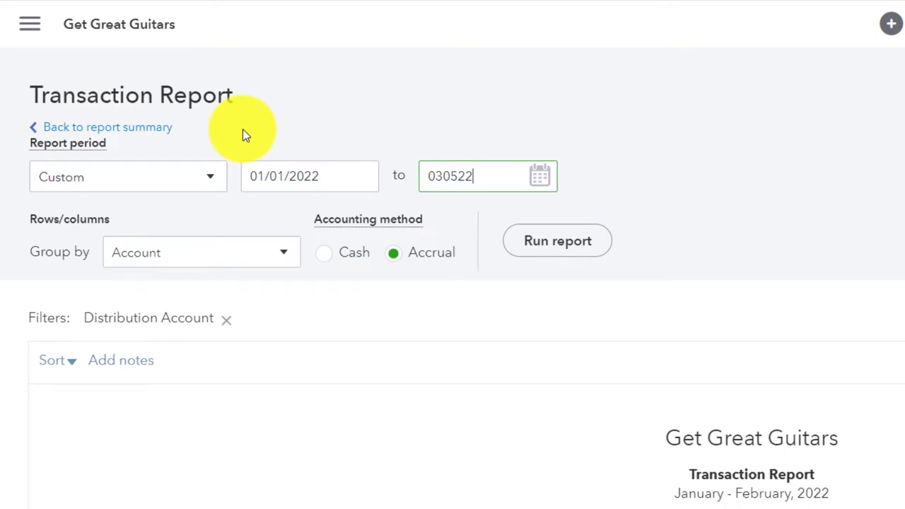
key("Tab")
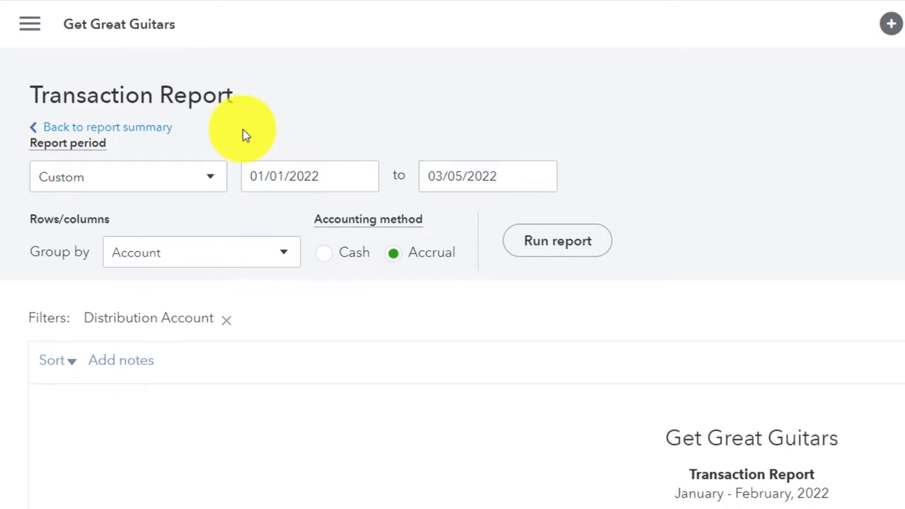
left_click(550, 241)
Step: Check the latest Sales of Product Income transactions, including the March invoice, in the extended report
scroll(549, 273, "down", 5)
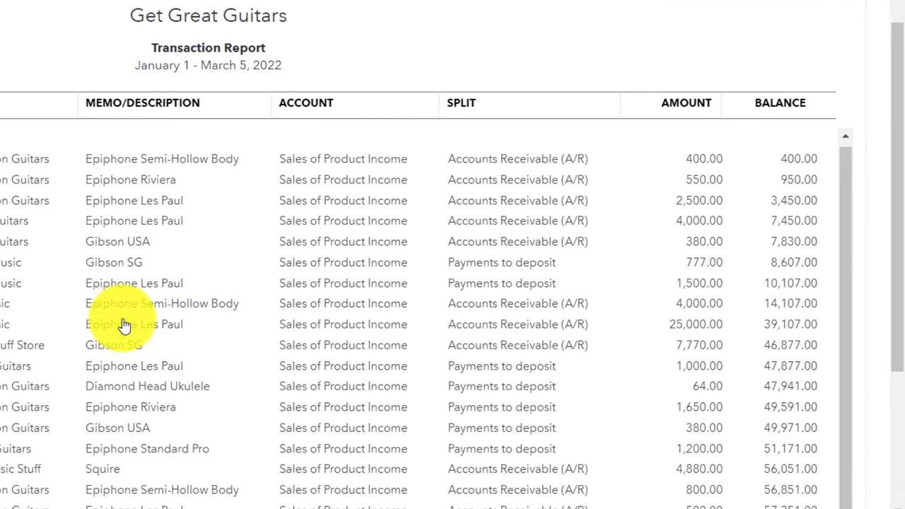
scroll(251, 331, "down", 3)
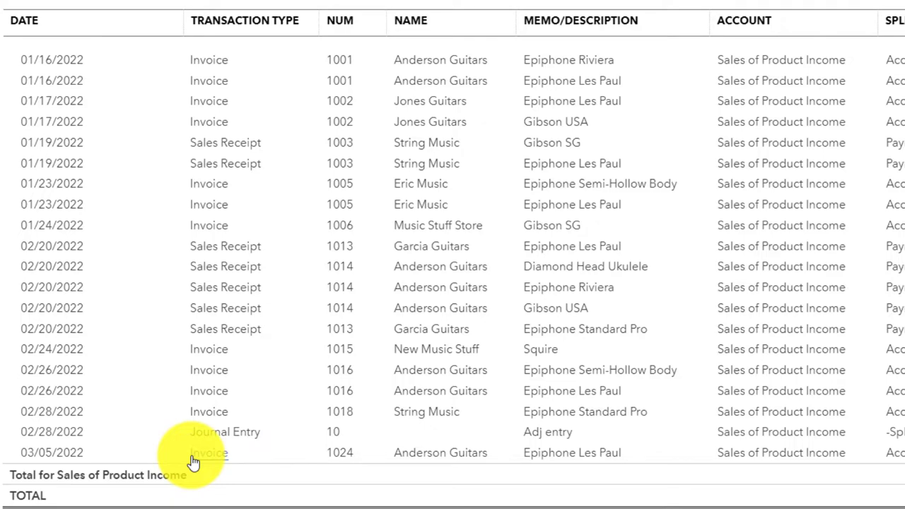
scroll(36, 479, "up", 10)
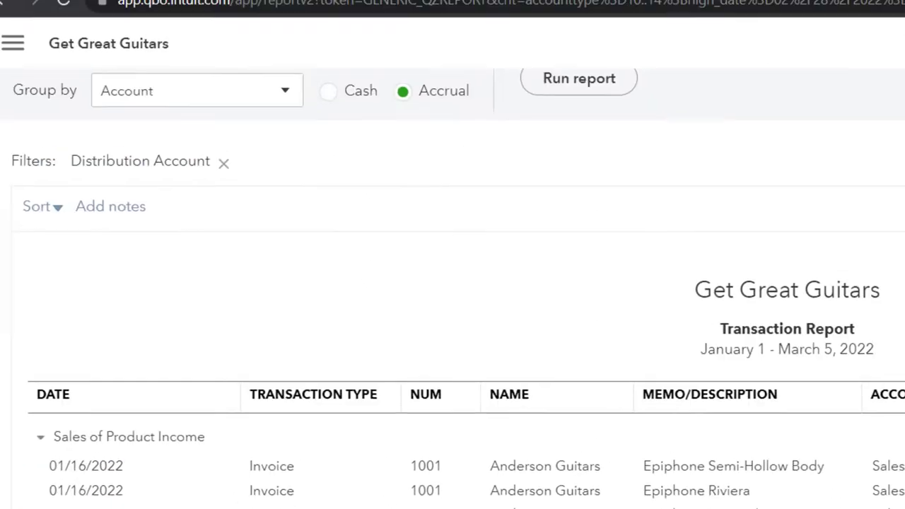
Step: Return from the Sales of Product Income transaction detail to the Profit and Loss report summary
scroll(36, 479, "up", 5)
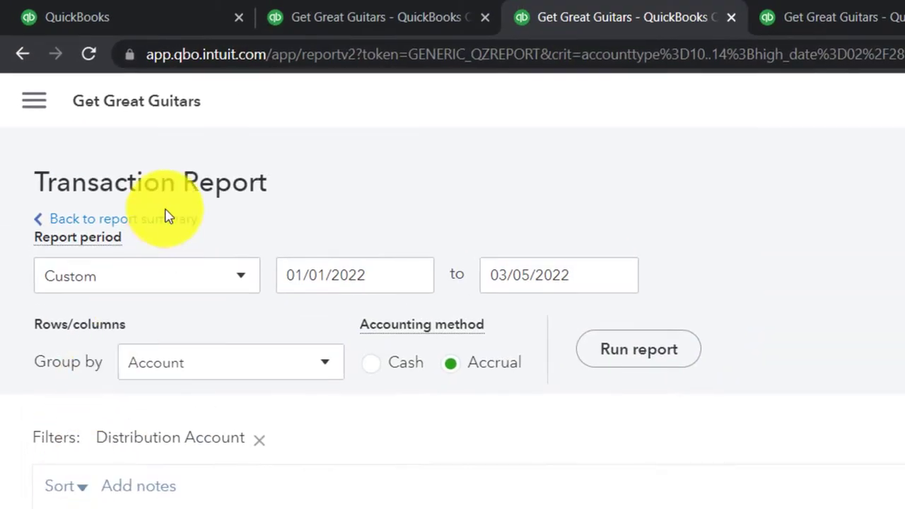
left_click(163, 227)
scroll(105, 145, "down", 4)
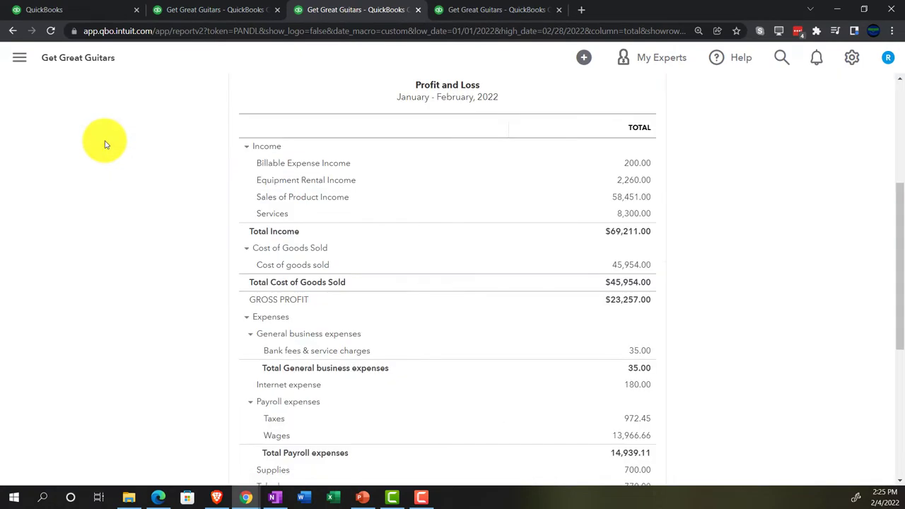
Step: In the Balance Sheet tab, enlarge the report and examine Sales Tax Payable, collapsing and re-expanding the California Department of Tax and Fee Administration group
left_click(201, 14)
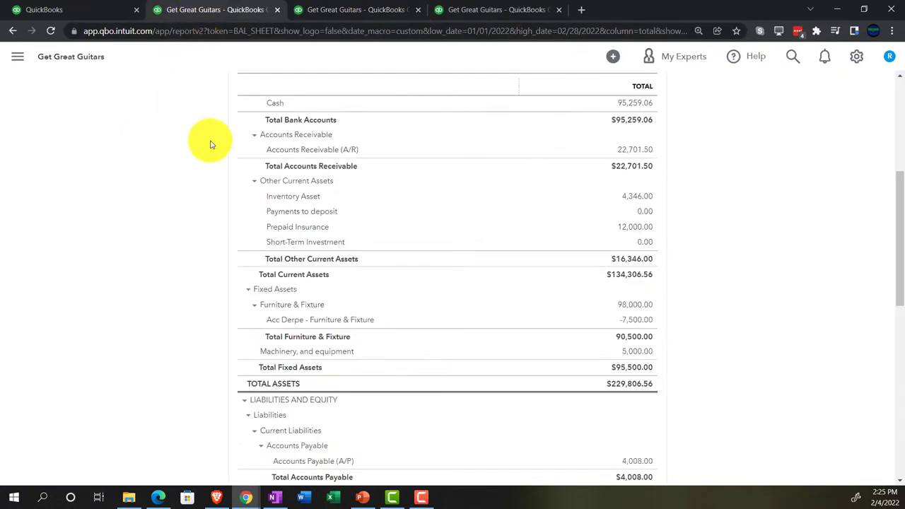
key("ctrl+plus")
key("ctrl+plus")
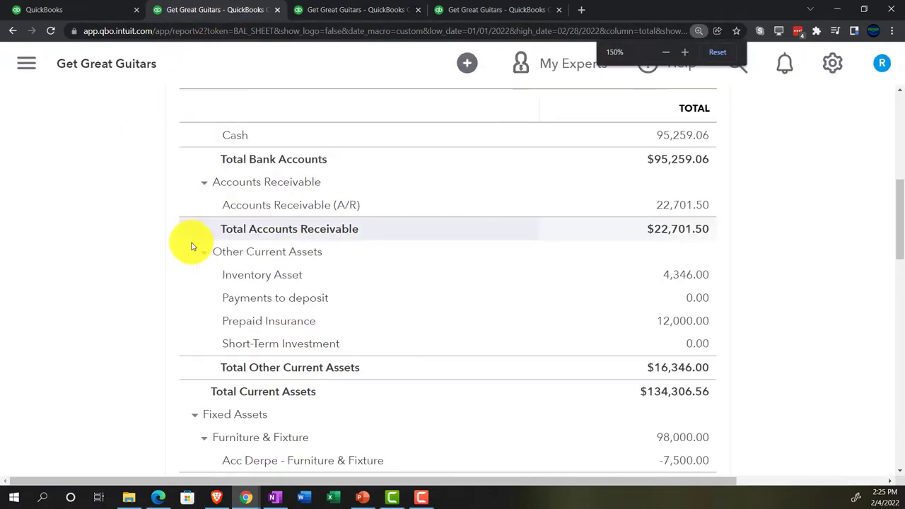
key("ctrl+plus")
scroll(120, 276, "down", 5)
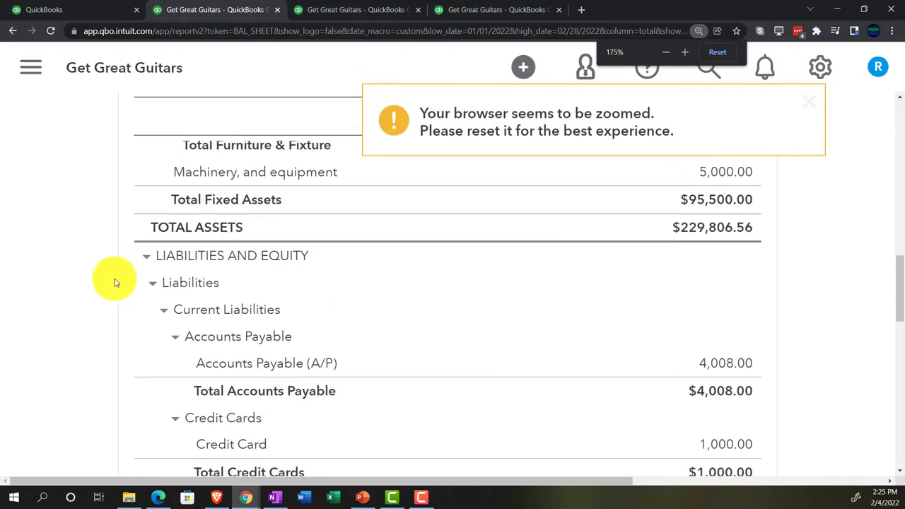
scroll(113, 280, "up", 2)
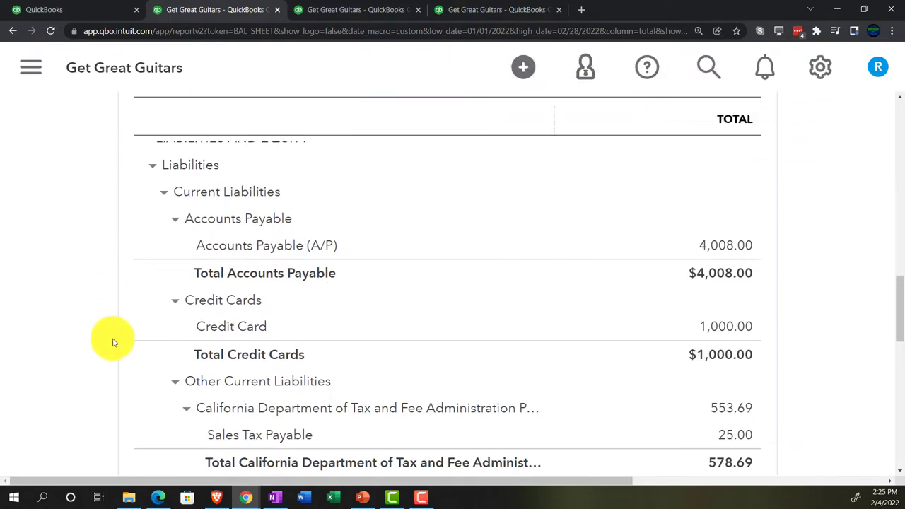
scroll(113, 339, "down", 1)
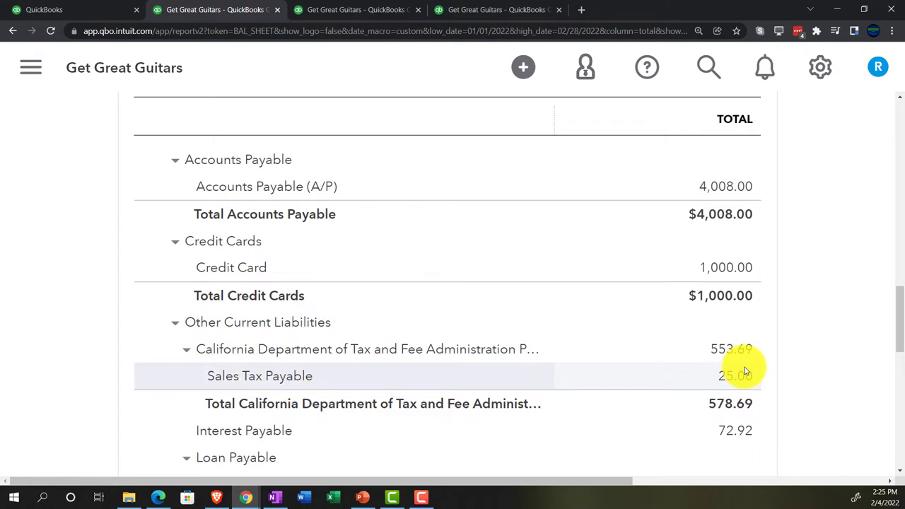
left_click(188, 352)
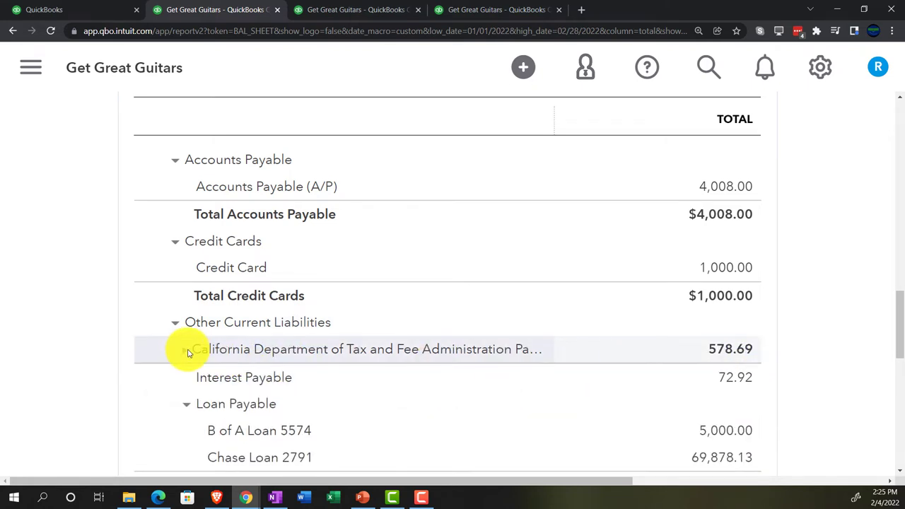
left_click(187, 350)
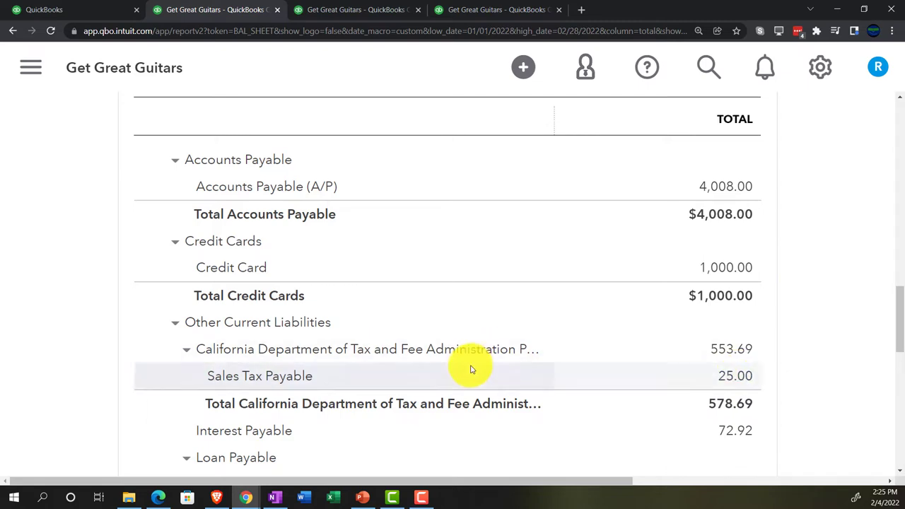
Step: Open the transaction detail behind the Inventory Asset amount, shrink the page and review the listed transactions
scroll(471, 367, "up", 4)
scroll(471, 368, "up", 1)
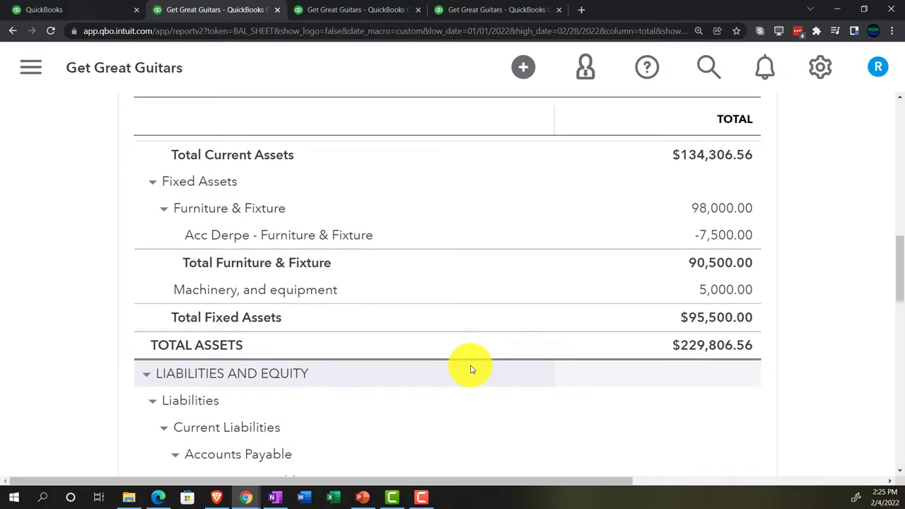
scroll(471, 369, "up", 5)
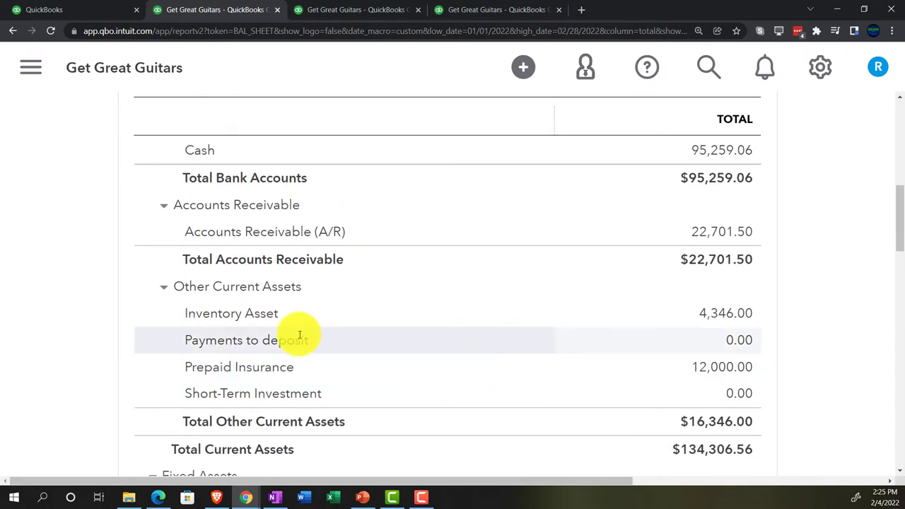
left_click(711, 314)
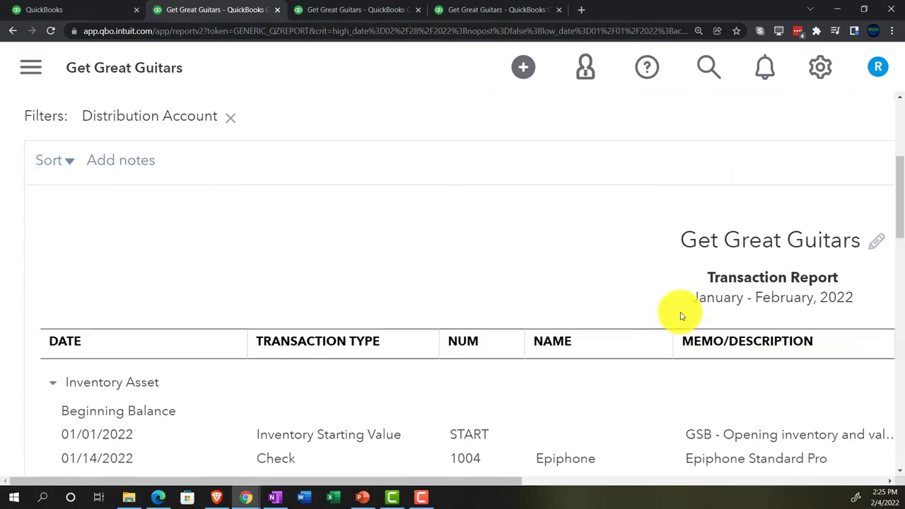
key("ctrl+minus")
key("ctrl+minus")
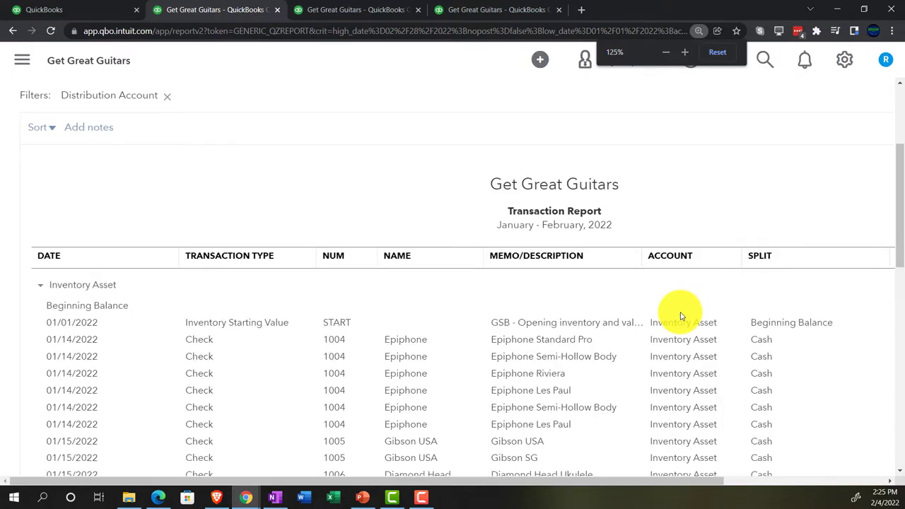
key("ctrl+minus")
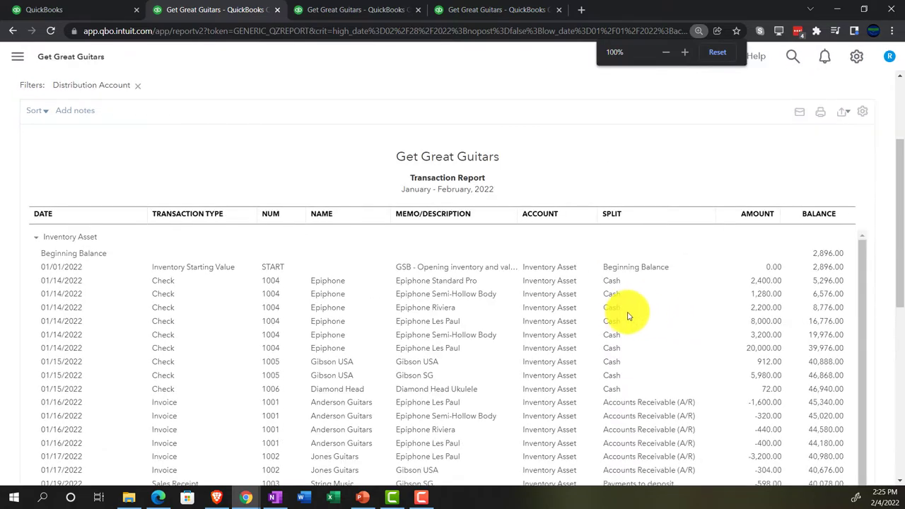
scroll(556, 333, "down", 3)
scroll(556, 333, "down", 5)
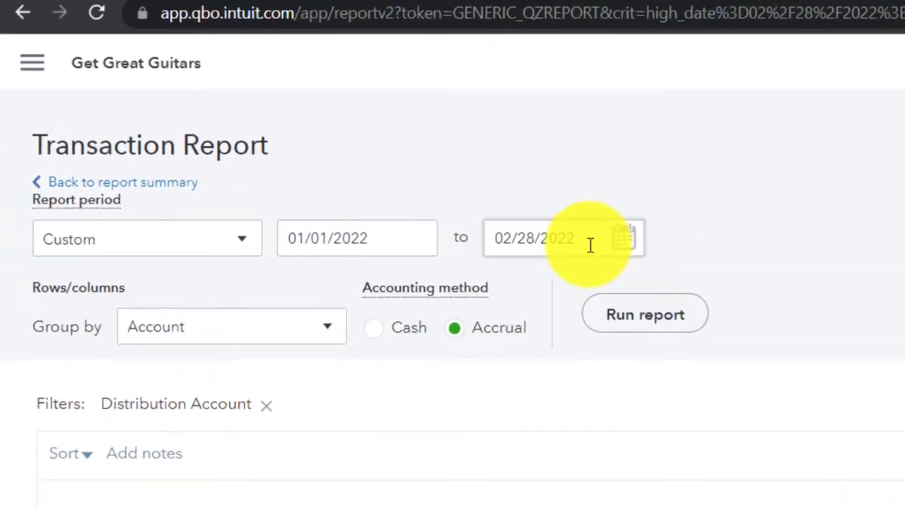
Step: Run the Inventory Asset transaction report with the end date set to 03/05/2022 and check its latest transactions
left_click(410, 50)
type("0")
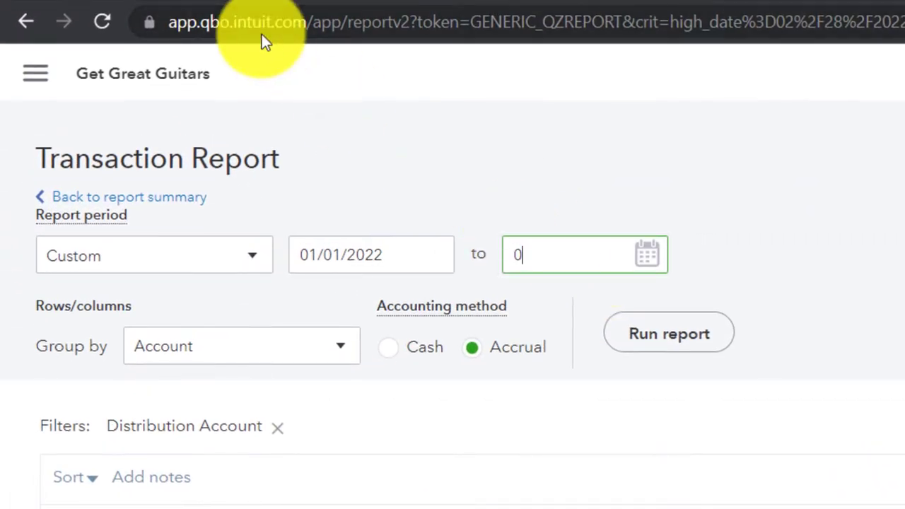
type("3/05/2022")
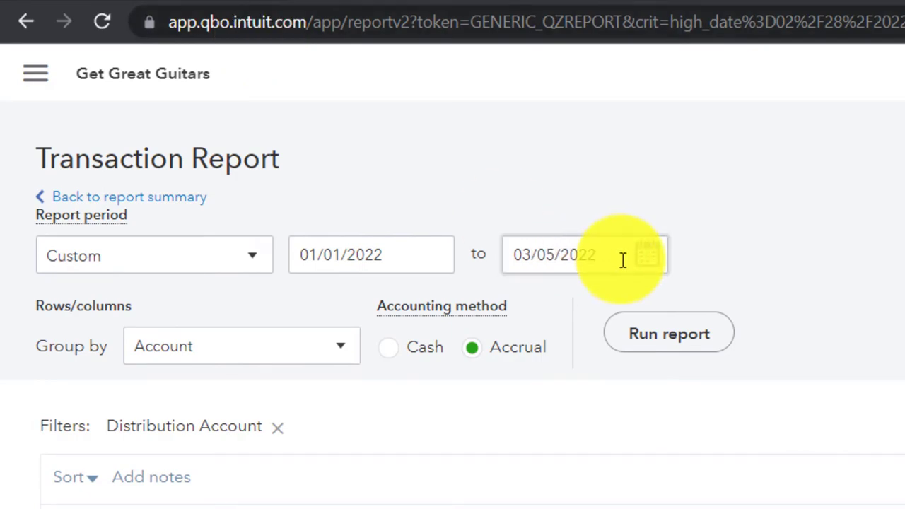
left_click(657, 328)
scroll(774, 421, "down", 15)
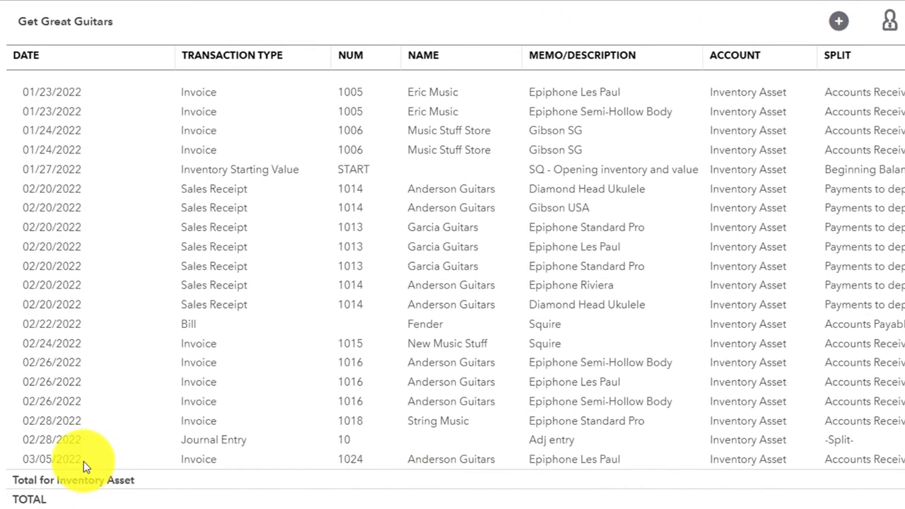
Step: Return from the Inventory Asset transaction detail to the Balance Sheet and enlarge the page to 150%
scroll(85, 462, "up", 10)
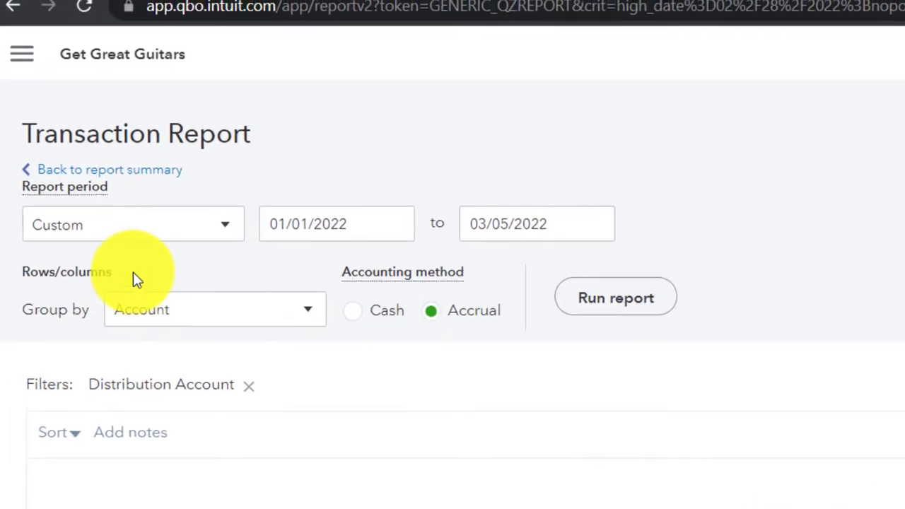
left_click(78, 111)
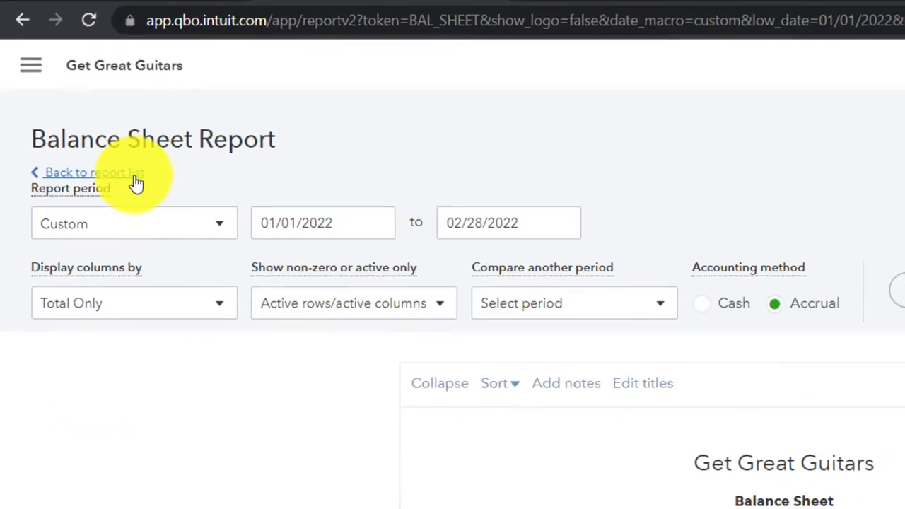
scroll(106, 184, "down", 5)
scroll(110, 191, "up", 2, "ctrl")
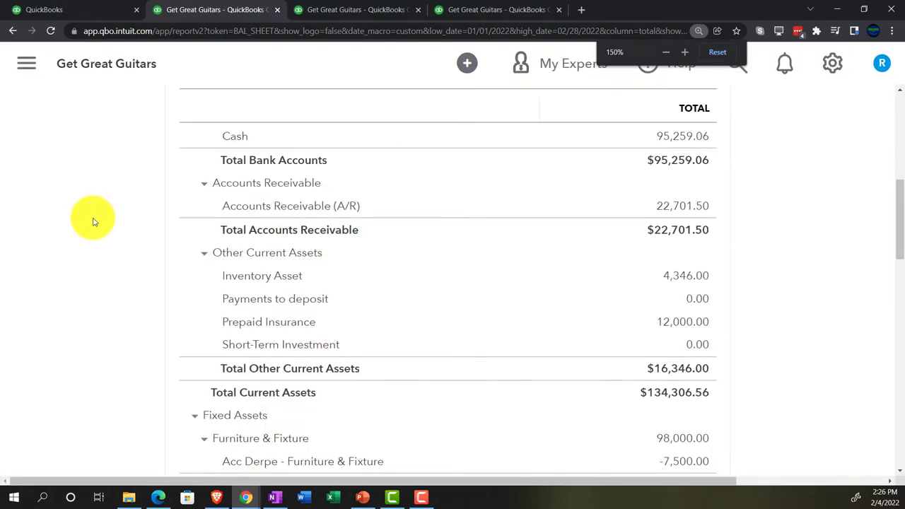
Step: In the Profit and Loss tab, open the transaction detail behind the Cost of goods sold amount and review its transactions
left_click(315, 11)
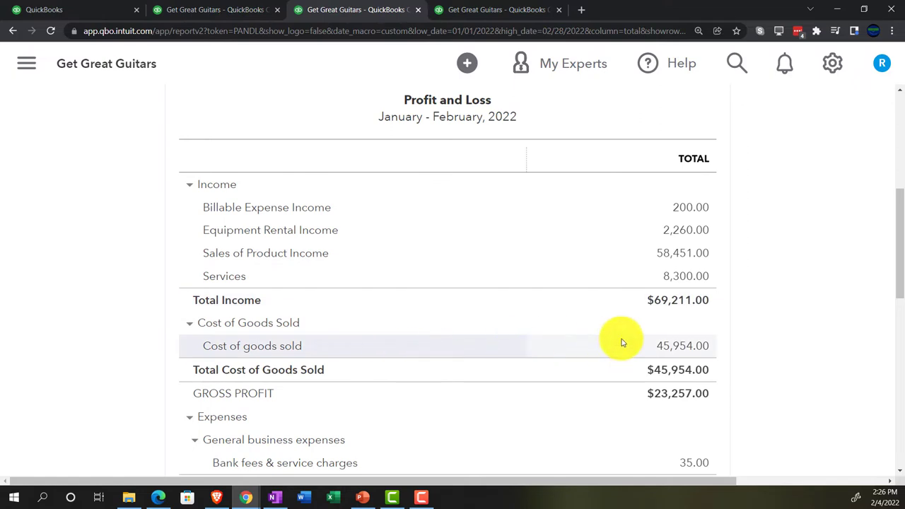
left_click(674, 347)
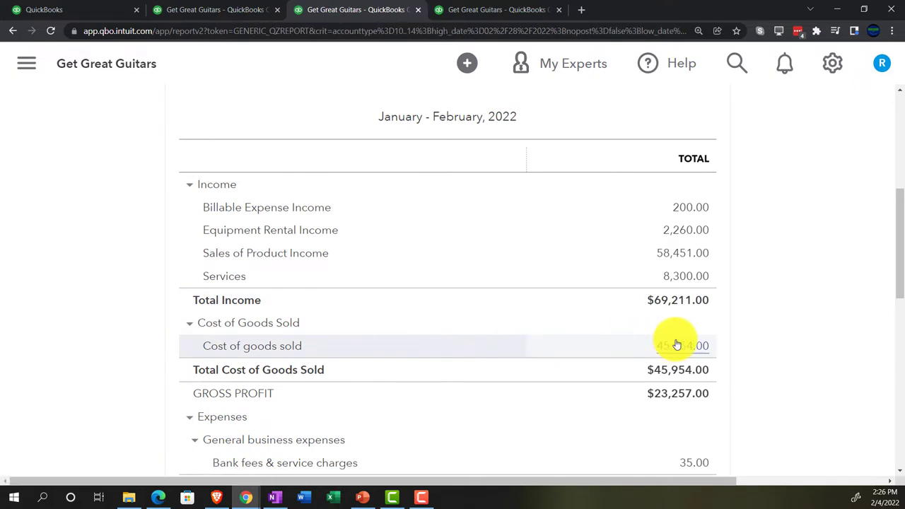
key("ctrl+minus")
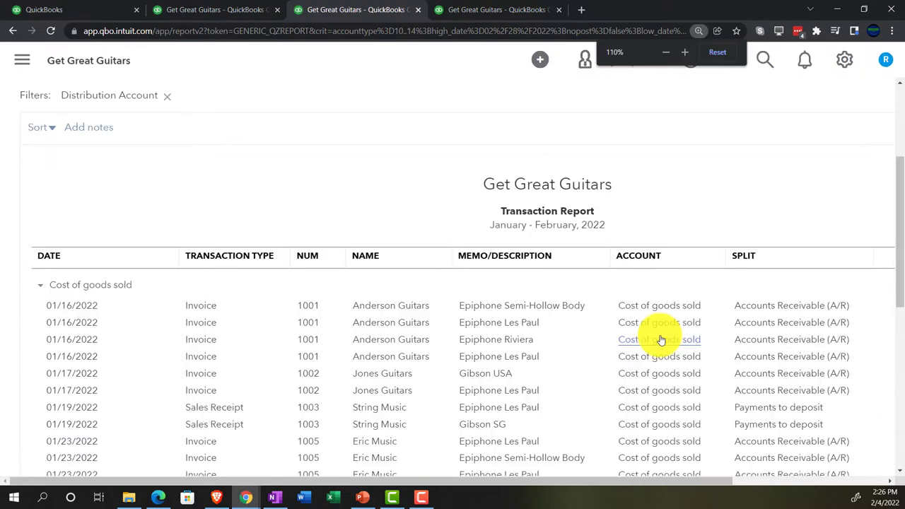
key("ctrl+minus")
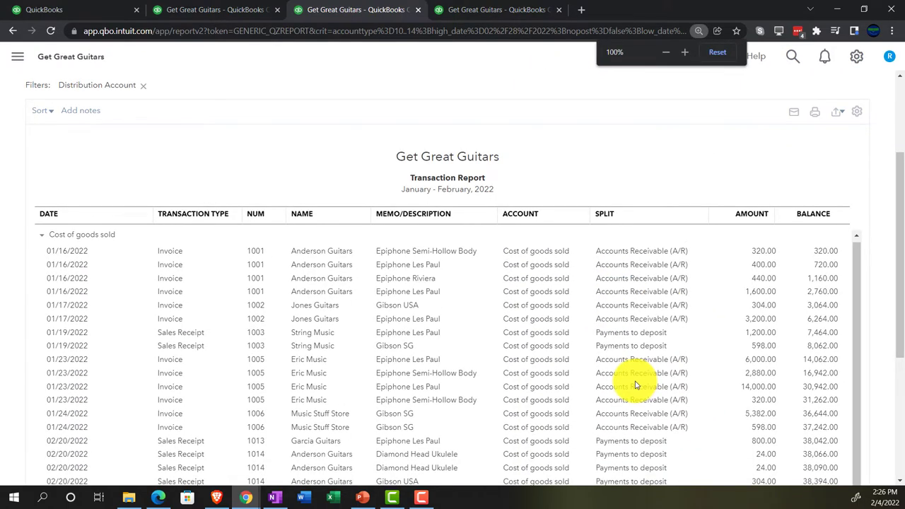
scroll(632, 384, "down", 5)
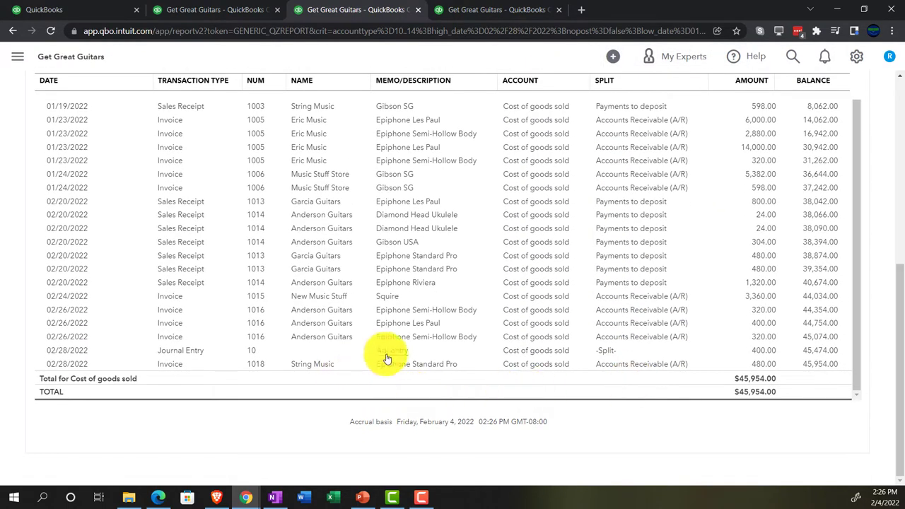
scroll(304, 332, "up", 5)
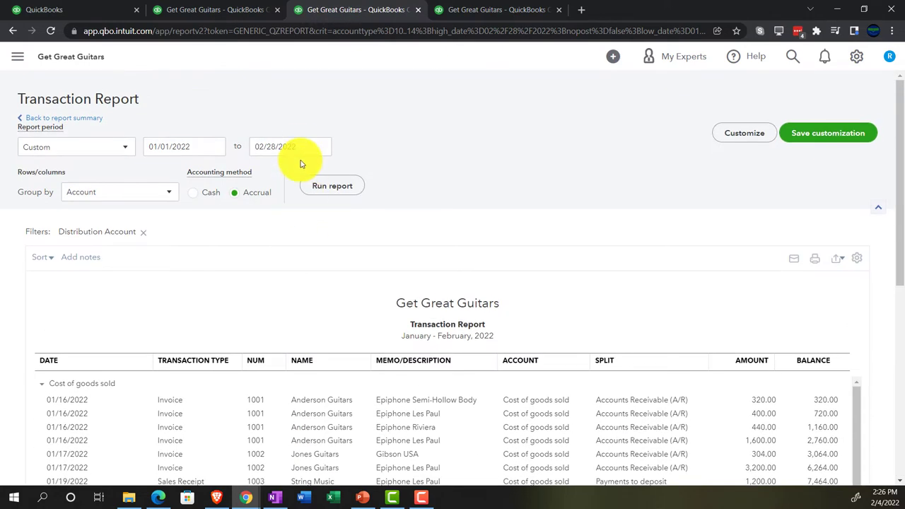
Step: Run the Cost of goods sold transaction report with the end date set to 03/05/2022 and check its latest transactions
left_click(286, 147)
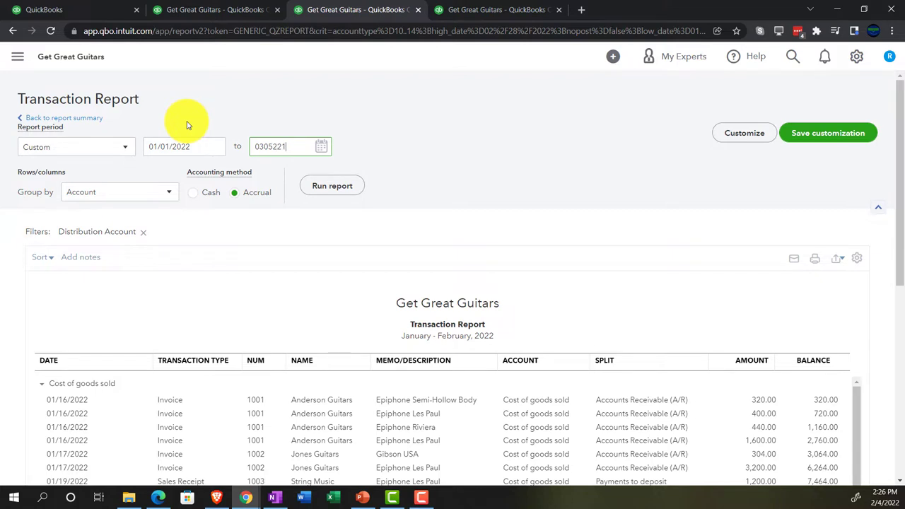
left_click(344, 179)
scroll(389, 276, "down", 2)
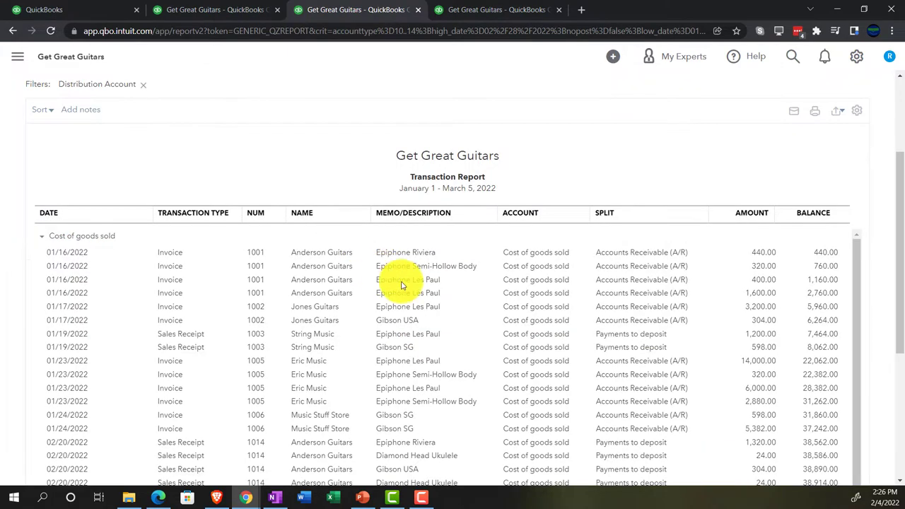
scroll(420, 316, "down", 4)
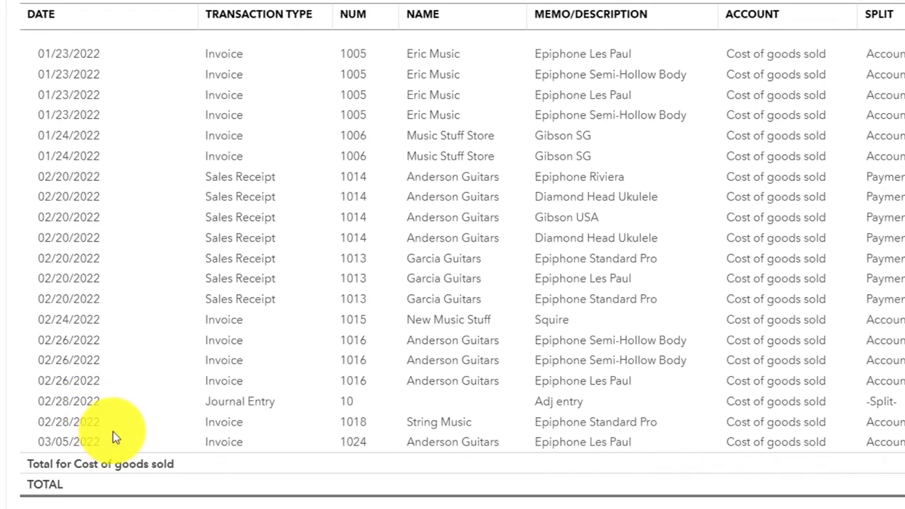
Step: Return from the Cost of goods sold detail to the Profit and Loss summary and switch to the Balance Sheet tab
scroll(106, 396, "up", 15)
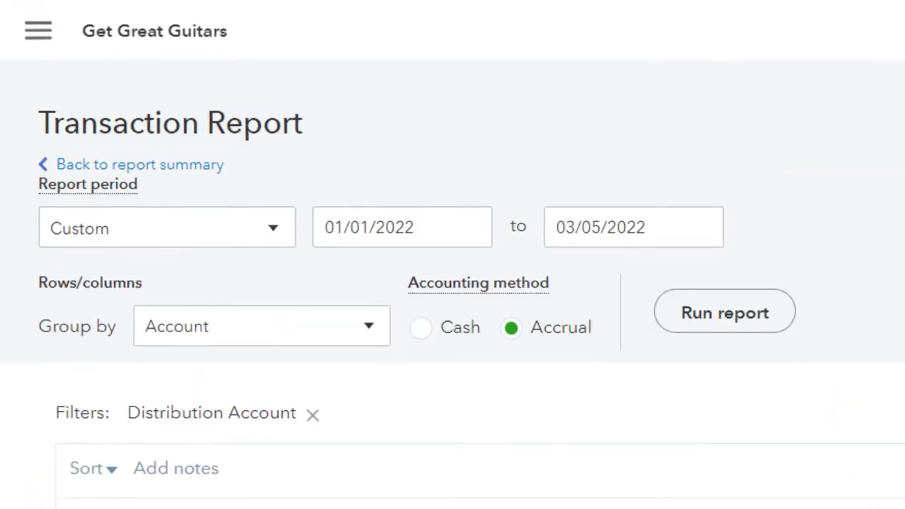
left_click(154, 168)
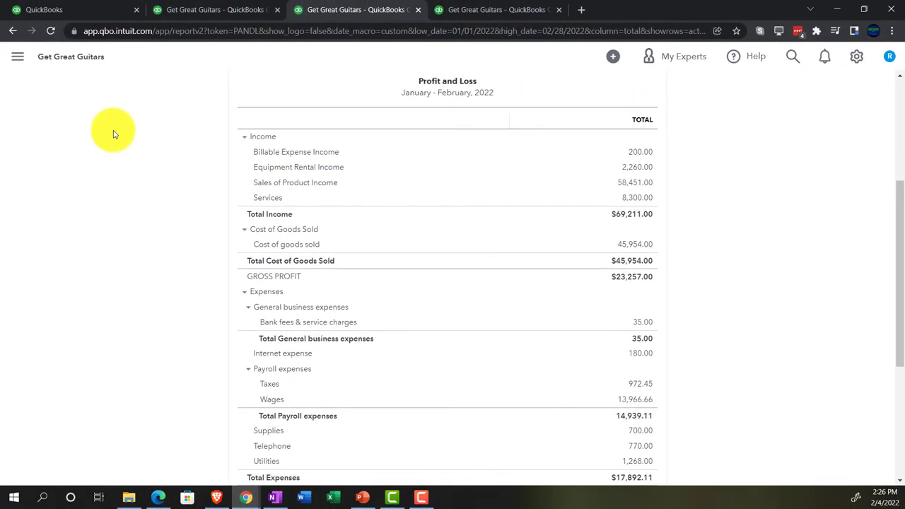
left_click(230, 11)
scroll(158, 292, "up", 4)
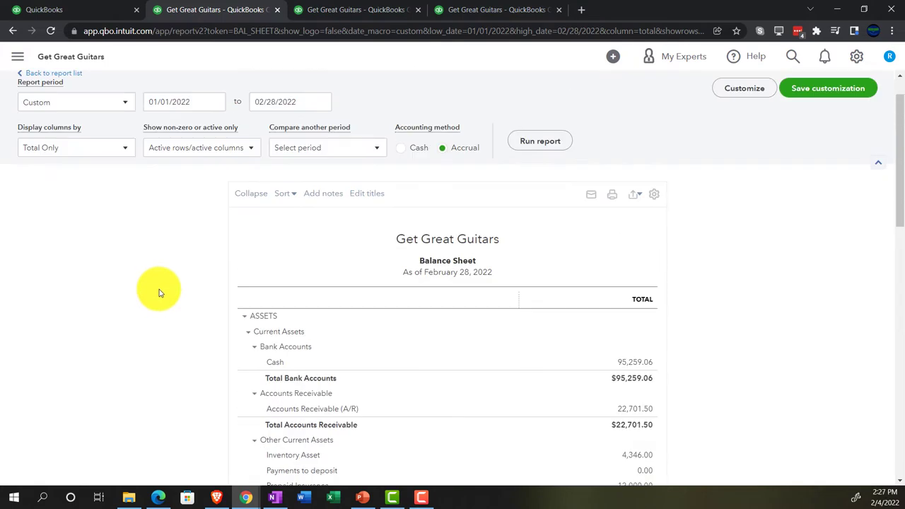
Step: Enlarge the Balance Sheet and locate the Accounts Receivable (A/R) amount under Current Assets
key("ctrl+plus")
key("ctrl+plus")
scroll(158, 292, "down", 3)
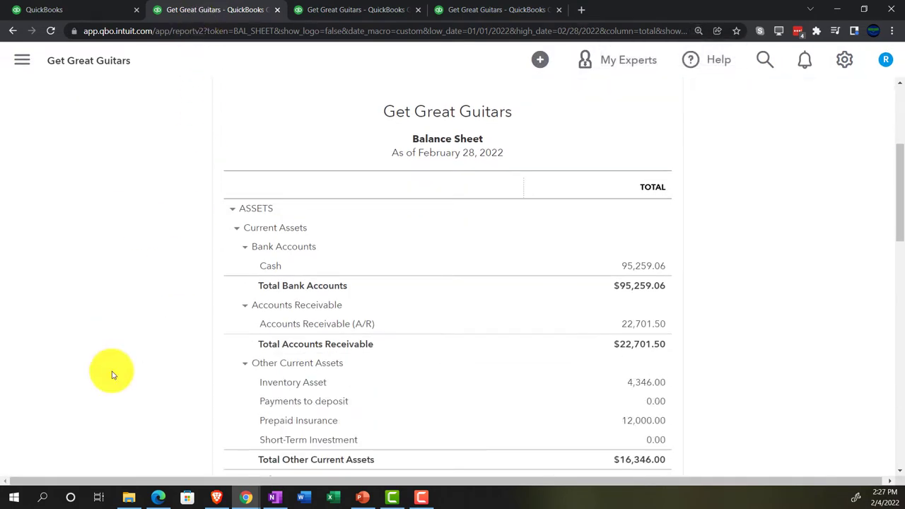
key("ctrl+plus")
scroll(113, 372, "down", 2)
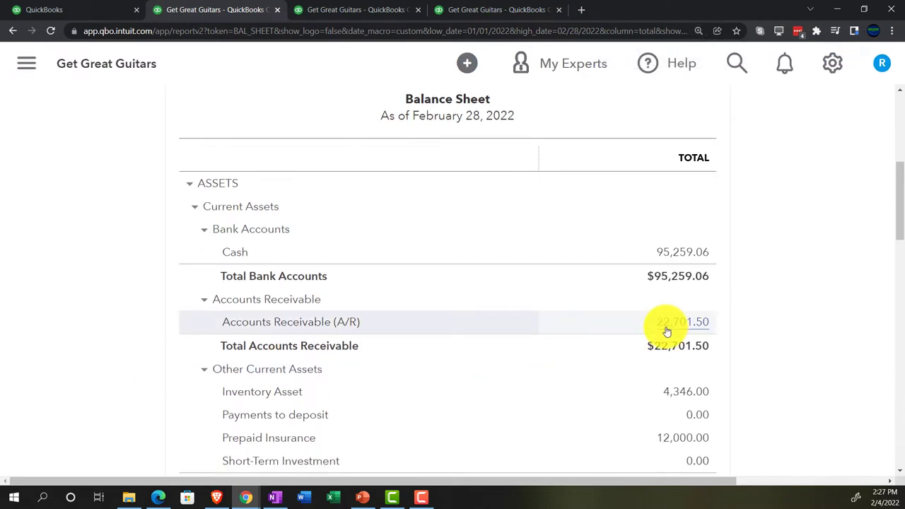
Step: Locate Inventory Asset on the Balance Sheet, then duplicate the Trial Balance browser tab twice for two additional reports
scroll(666, 331, "down", 2)
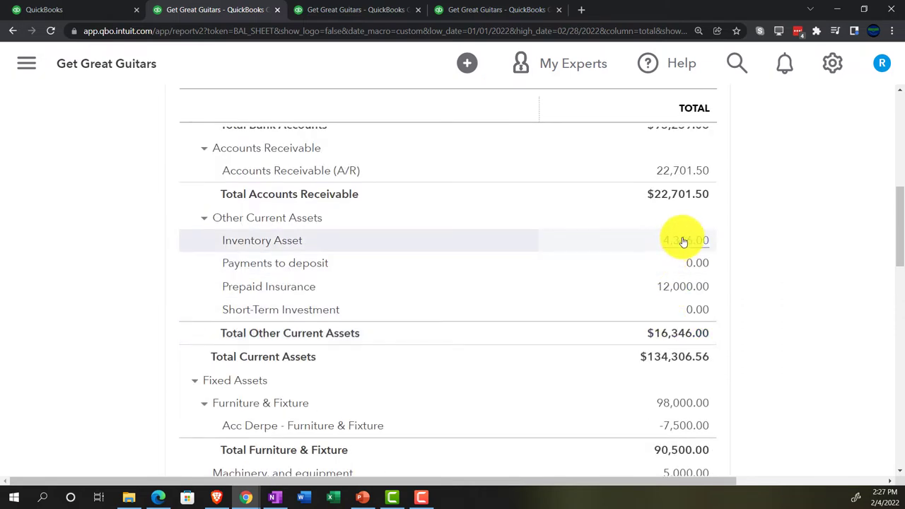
left_click(512, 12)
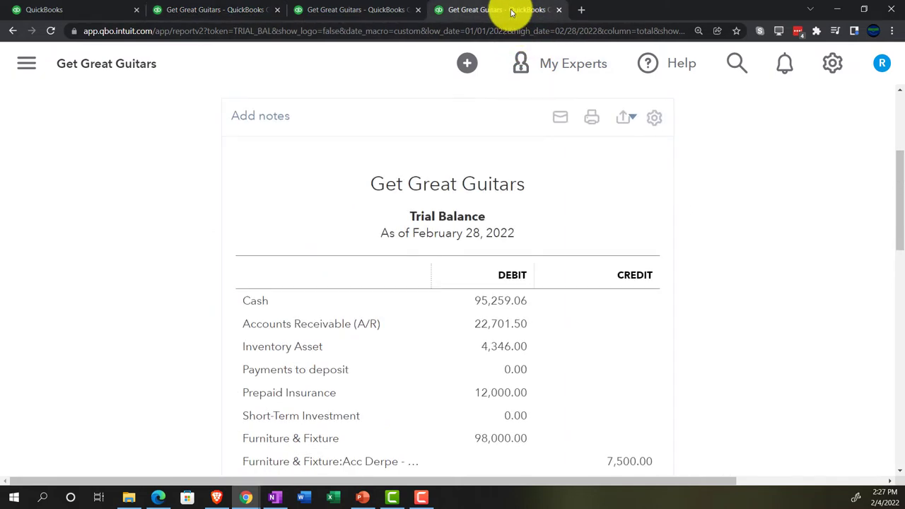
right_click(512, 12)
left_click(533, 93)
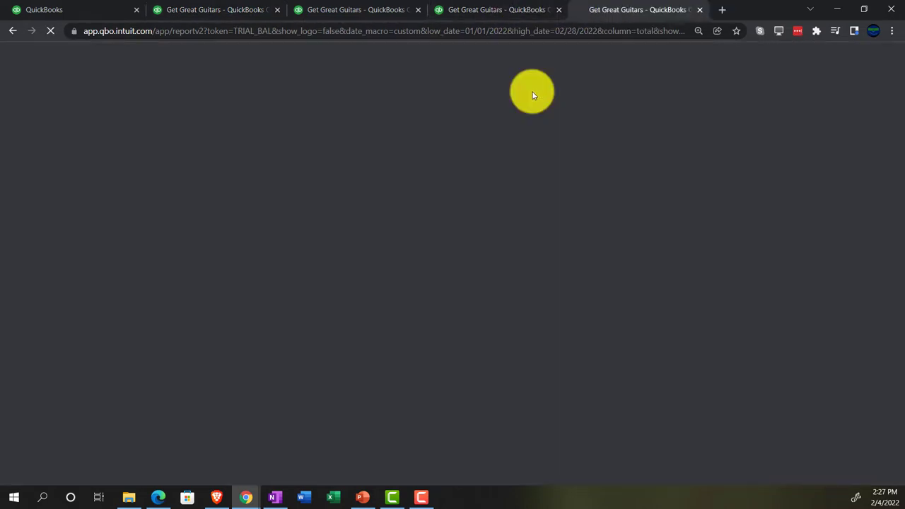
left_click(504, 11)
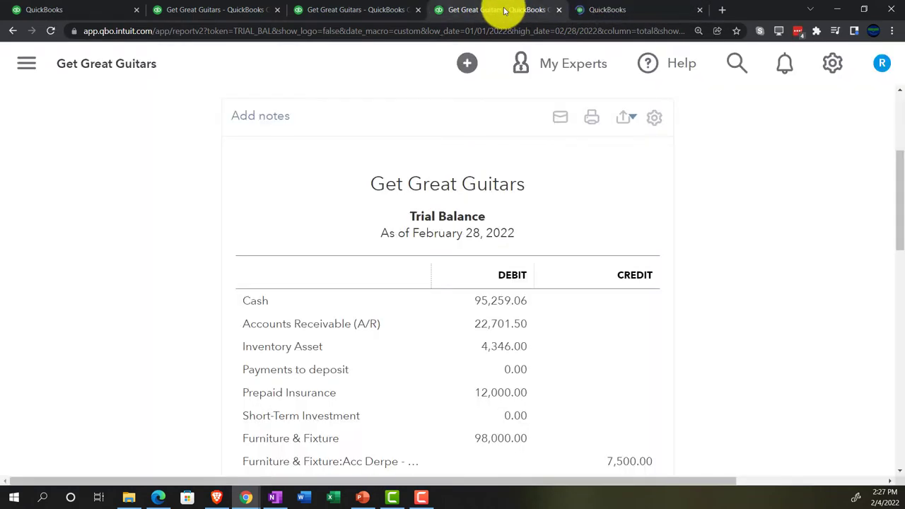
right_click(504, 11)
left_click(531, 93)
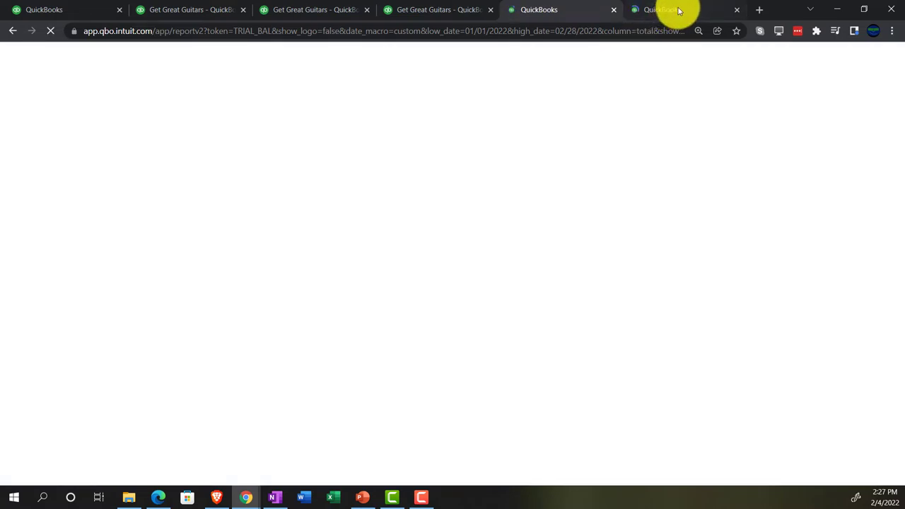
left_click(678, 9)
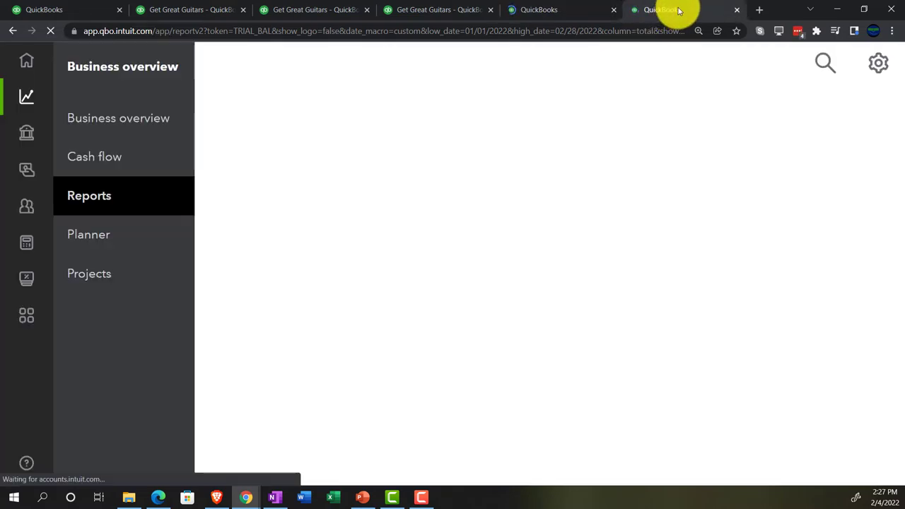
left_click_drag(673, 10, 570, 10)
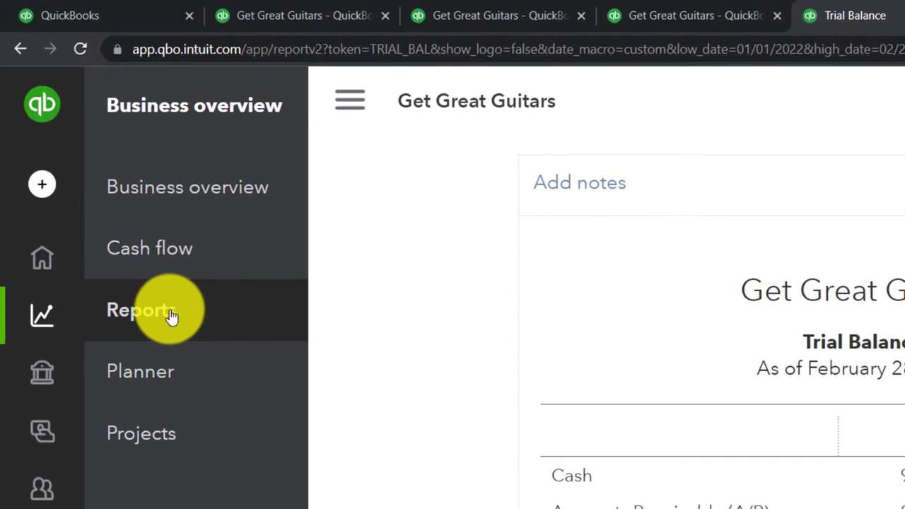
Step: In the first duplicated tab, go to the report list and open Customer Balance Detail under Who owes you
left_click(170, 316)
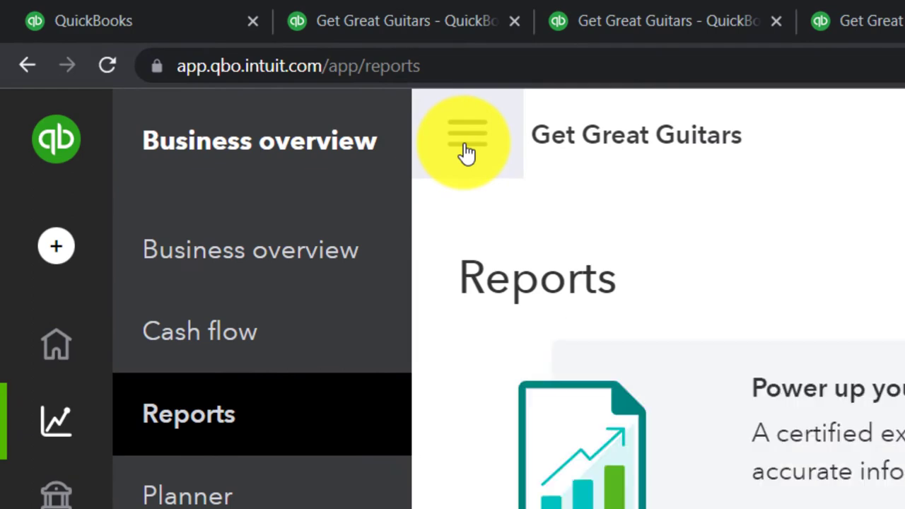
left_click(467, 152)
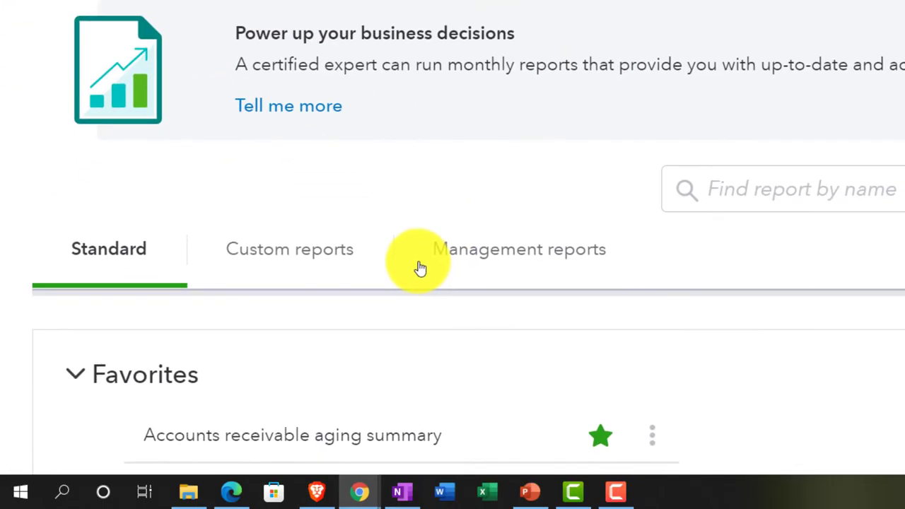
key("ctrl+minus")
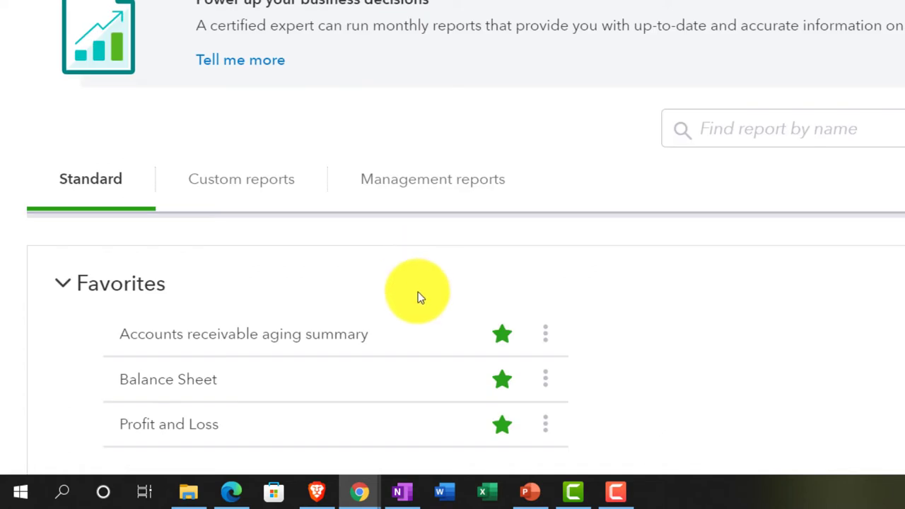
scroll(418, 297, "down", 6)
scroll(418, 298, "down", 5)
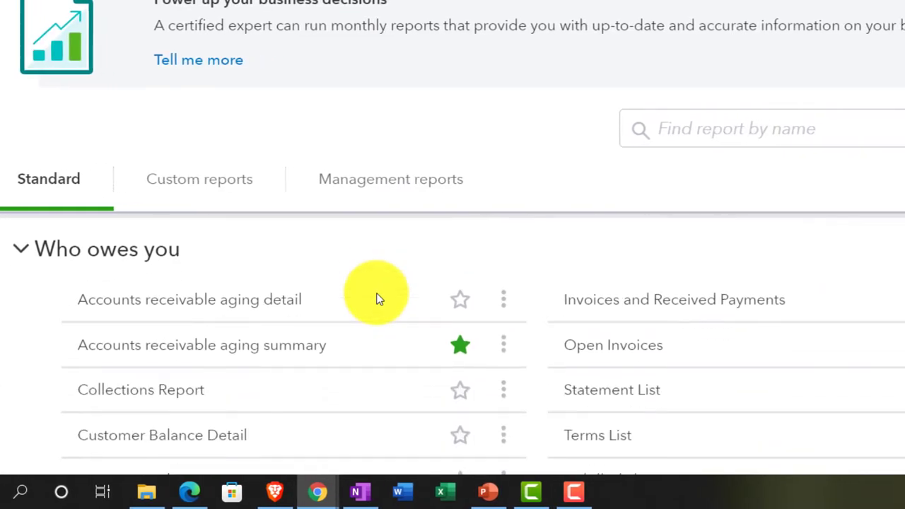
scroll(376, 295, "down", 1)
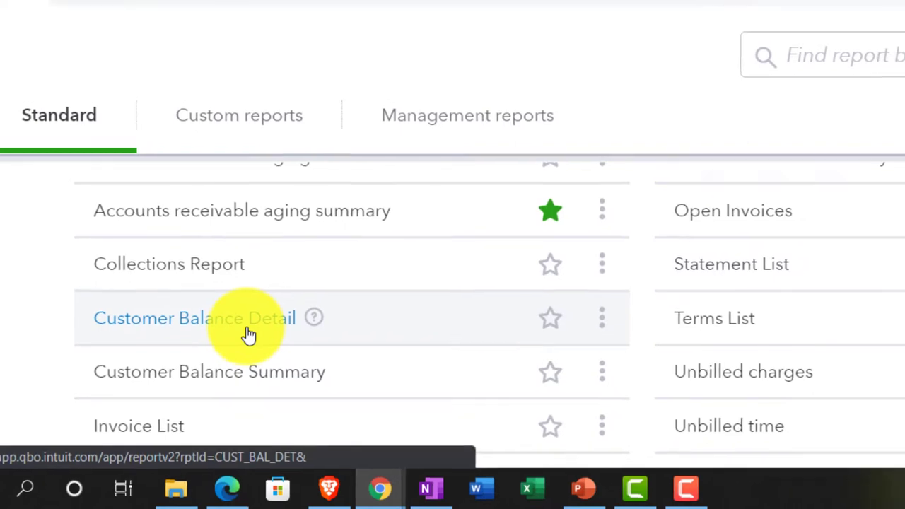
left_click(252, 331)
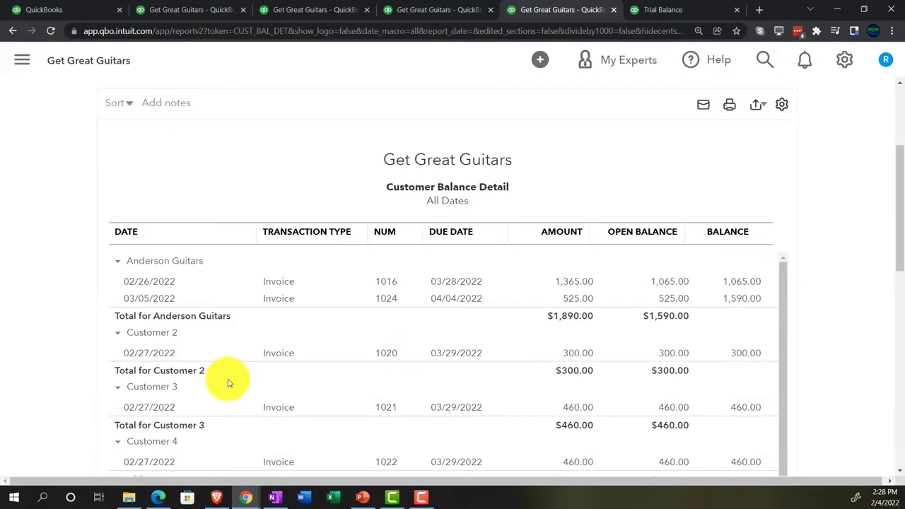
Step: Run the Customer Balance Detail report with a Custom period as of 02/28/2022
scroll(228, 383, "up", 3)
left_click(156, 171)
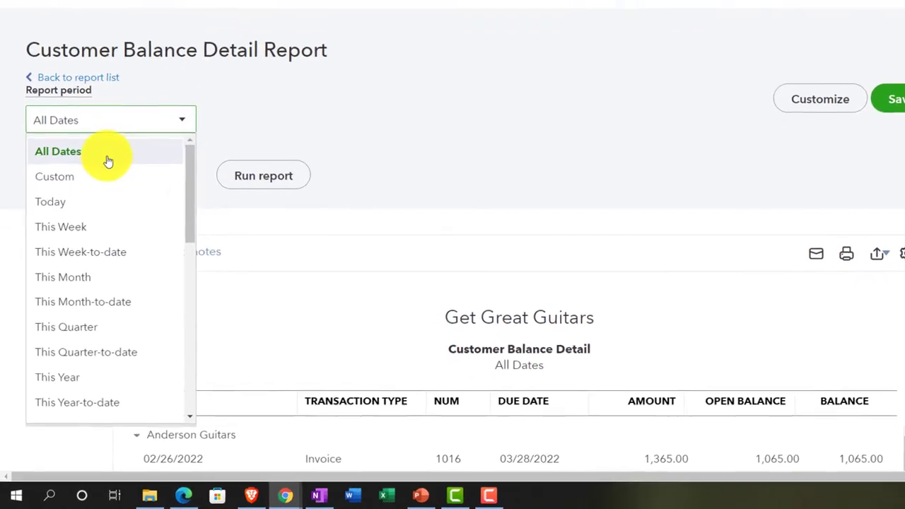
left_click(97, 177)
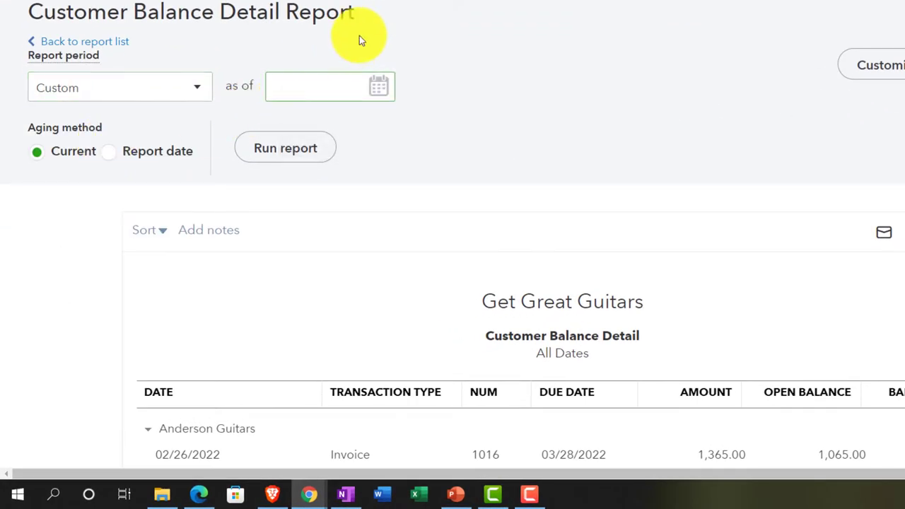
type("02/28/2022")
left_click(302, 148)
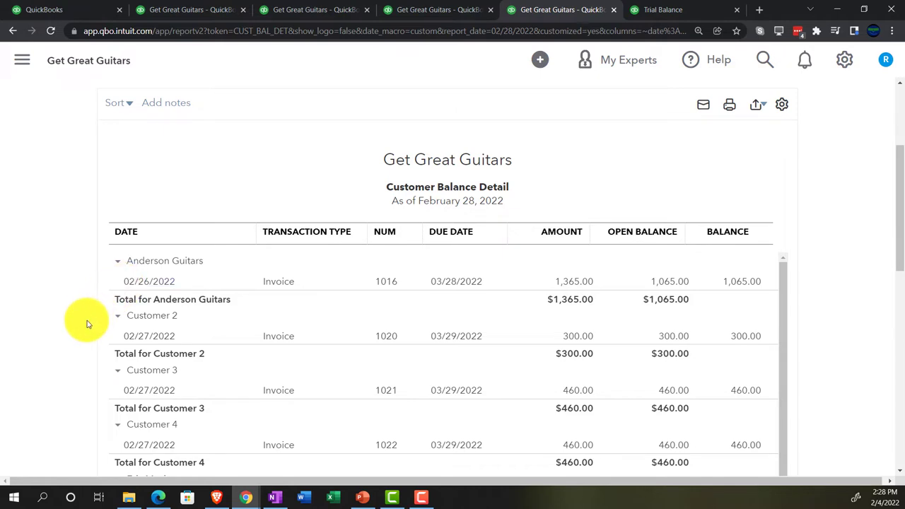
Step: Rerun the Customer Balance Detail report as of 03/05/2022
scroll(81, 323, "up", 3)
left_click_drag(277, 170, 158, 152)
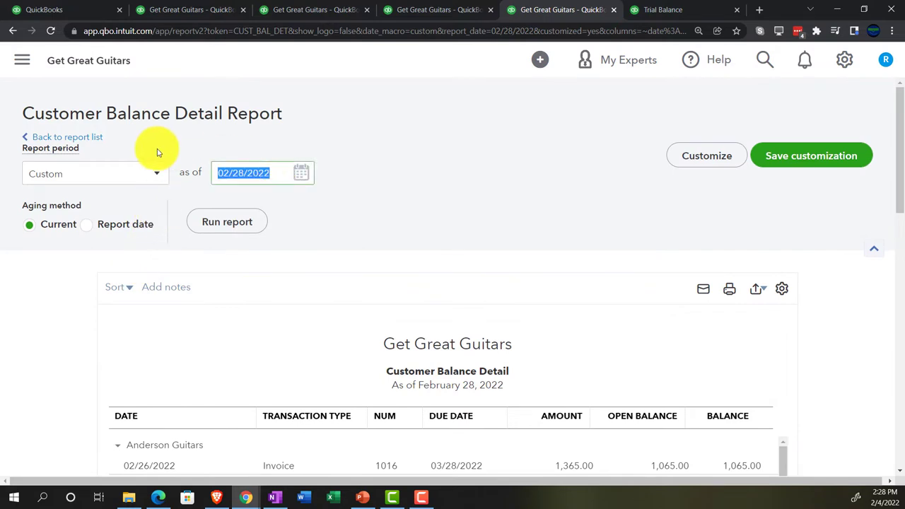
type("30222")
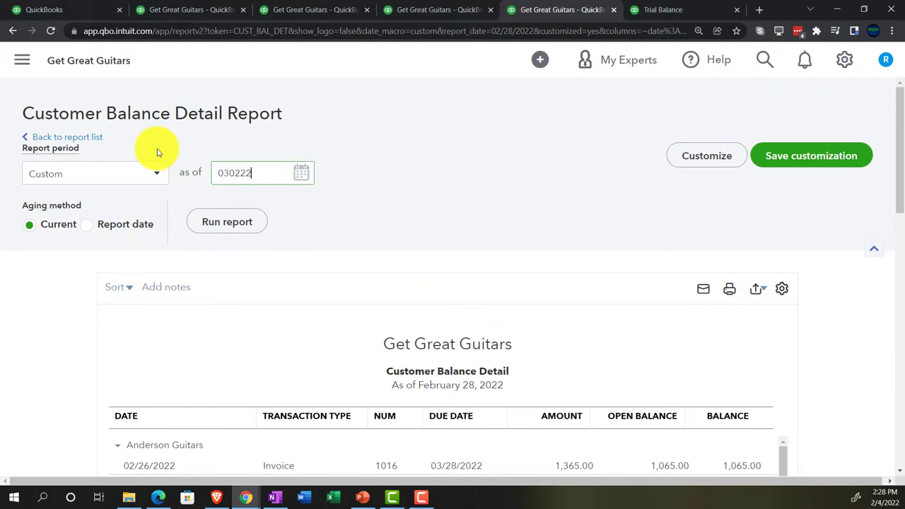
key("BackSpace")
key("BackSpace")
key("BackSpace")
key("BackSpace")
type("0522")
key("Tab")
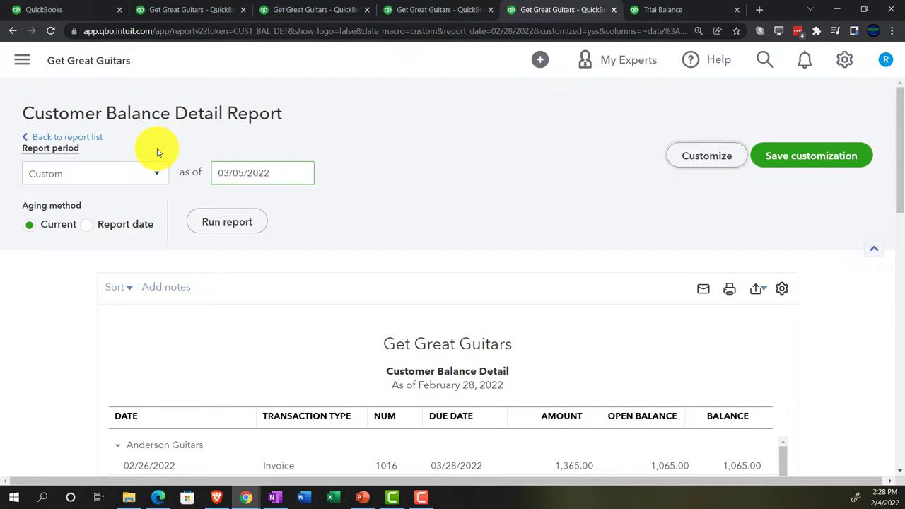
left_click(227, 220)
Step: Review the customer balances down to the report total, collapsing and re-expanding the ZZZ Adjusting Entry group
scroll(71, 352, "down", 3)
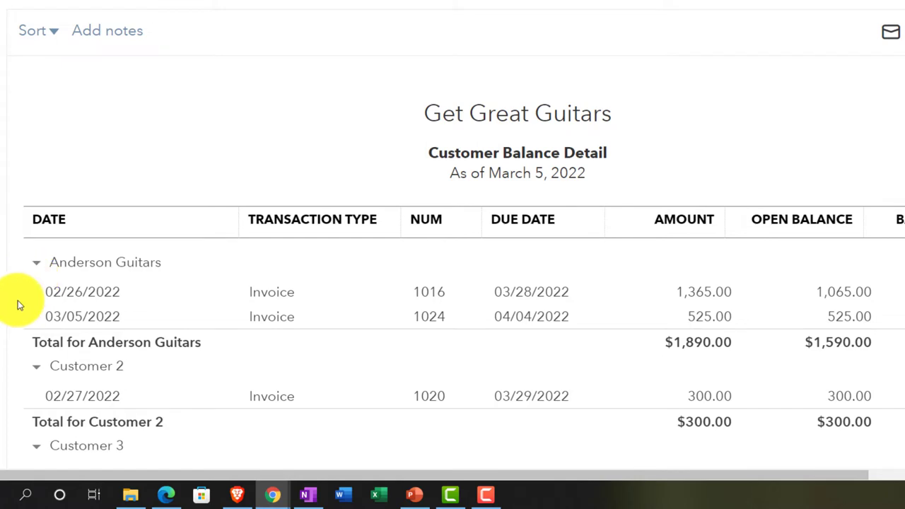
scroll(18, 301, "down", 9)
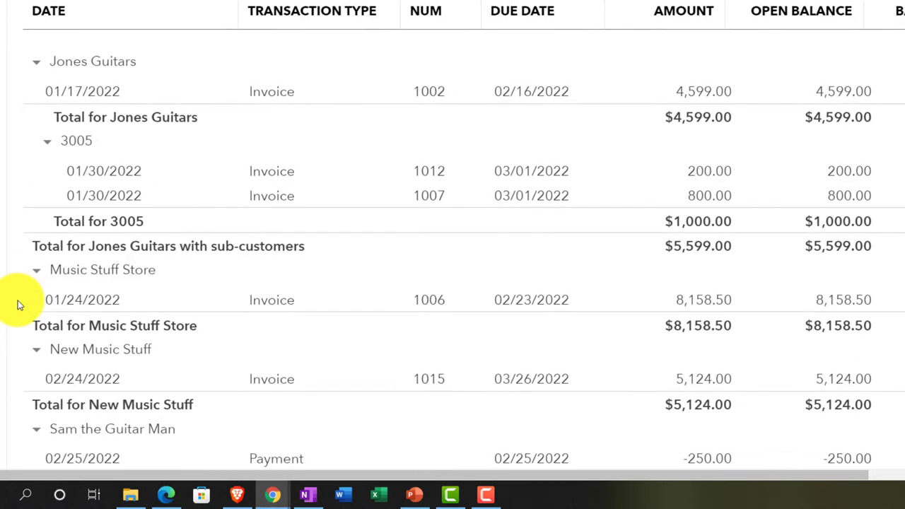
scroll(19, 304, "down", 5)
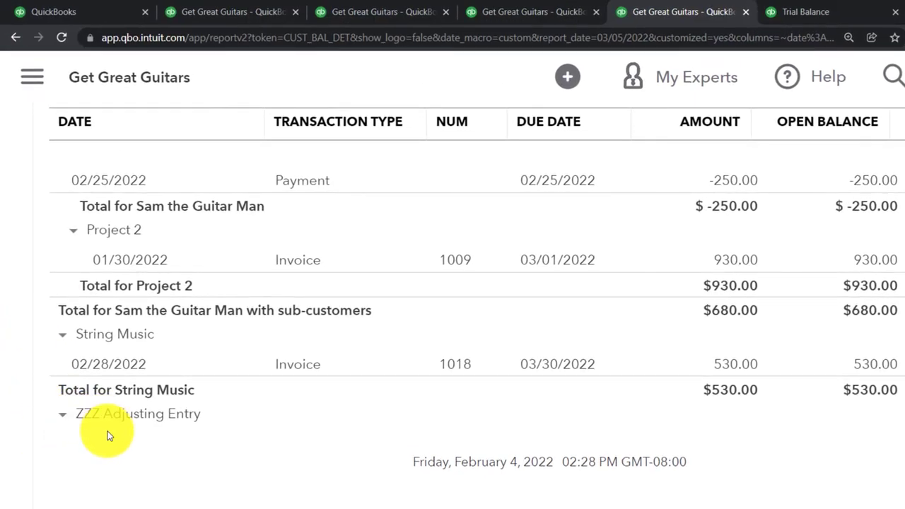
left_click(63, 417)
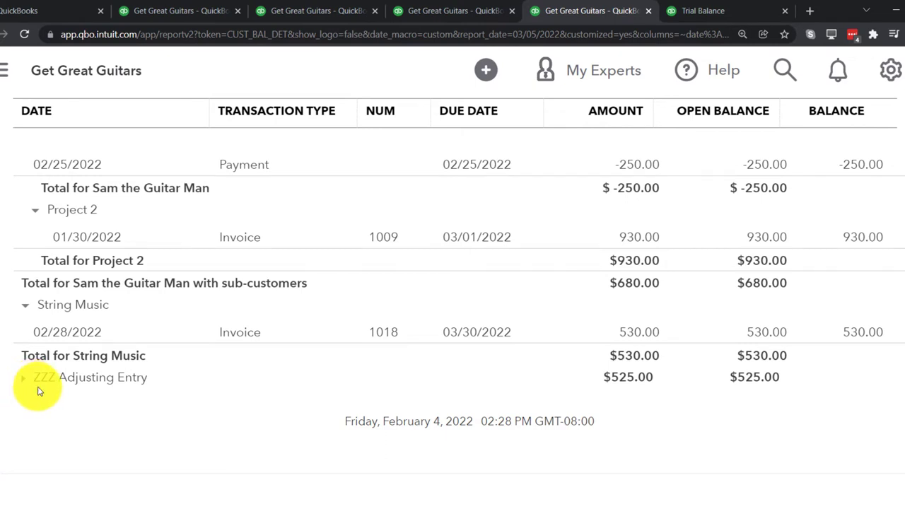
left_click(39, 391)
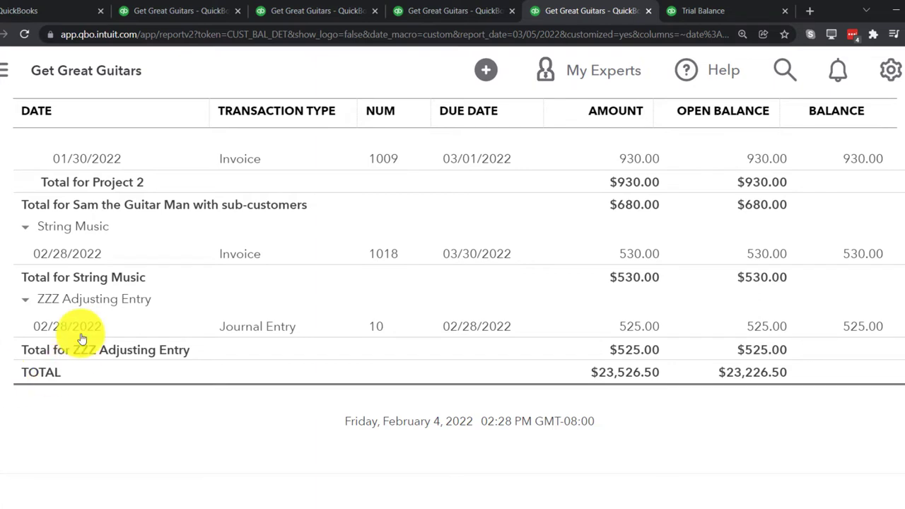
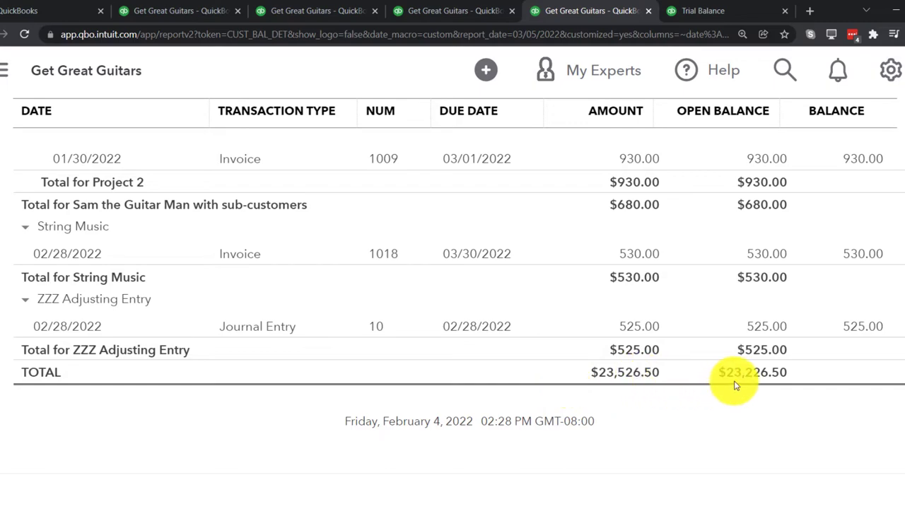
Step: Set the Customer Balance Detail report's as-of date back to 02/28/2022 and run it again
scroll(728, 386, "up", 15)
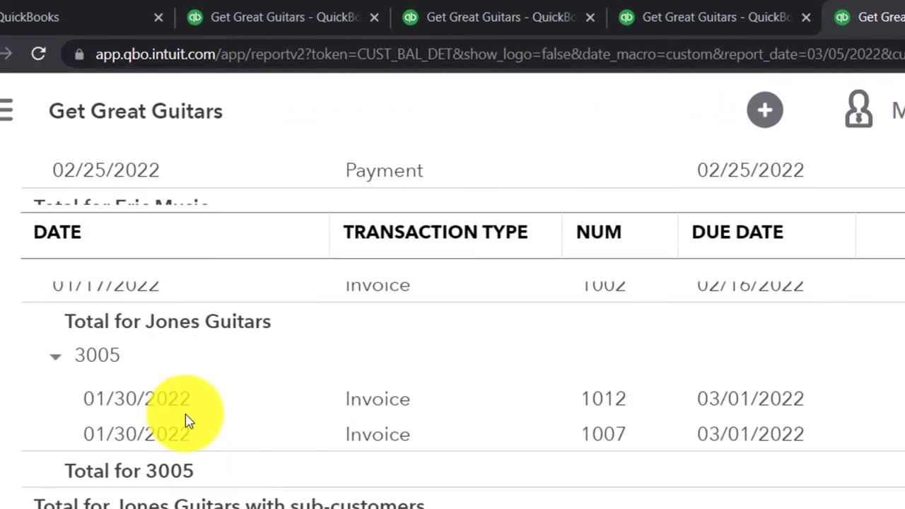
scroll(163, 406, "up", 5)
left_click(530, 346)
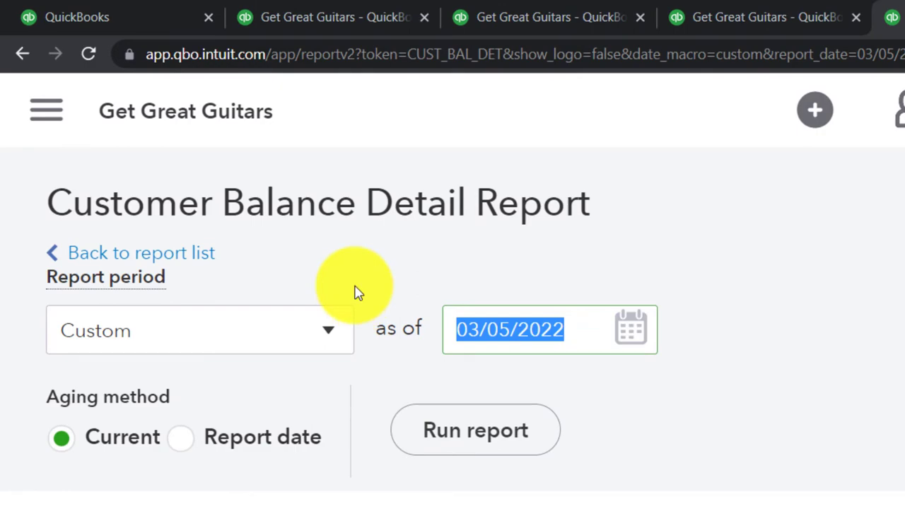
type("02/28")
key("Tab")
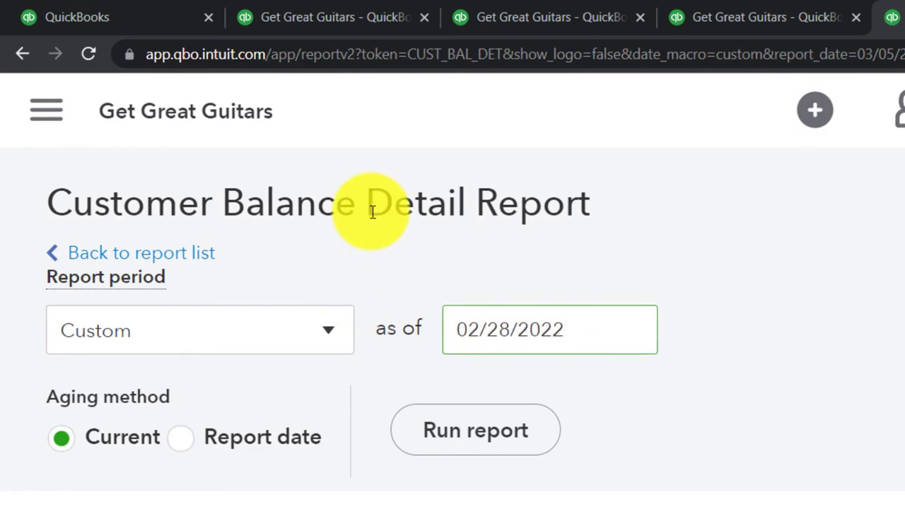
left_click(475, 430)
scroll(50, 357, "down", 2)
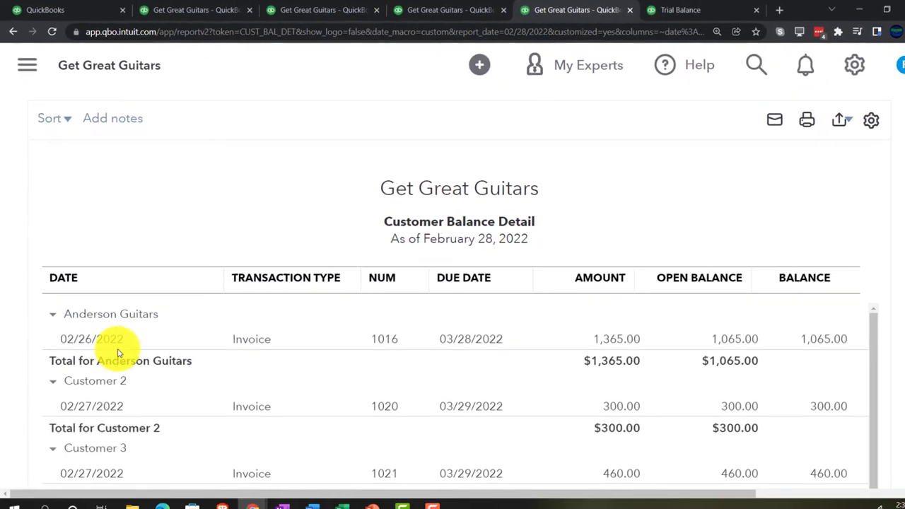
Step: Compare the Customer Balance Detail's total open balance with Total Accounts Receivable on the Balance Sheet
scroll(10, 364, "down", 15)
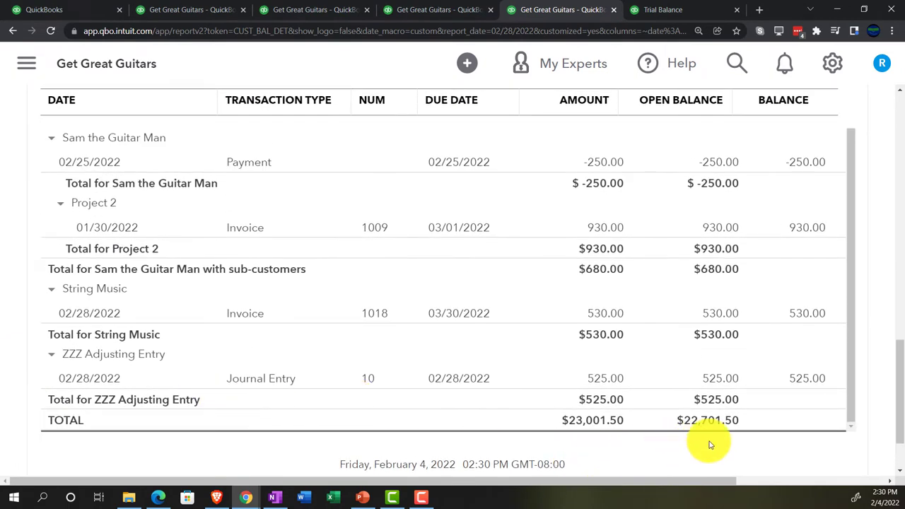
left_click(191, 9)
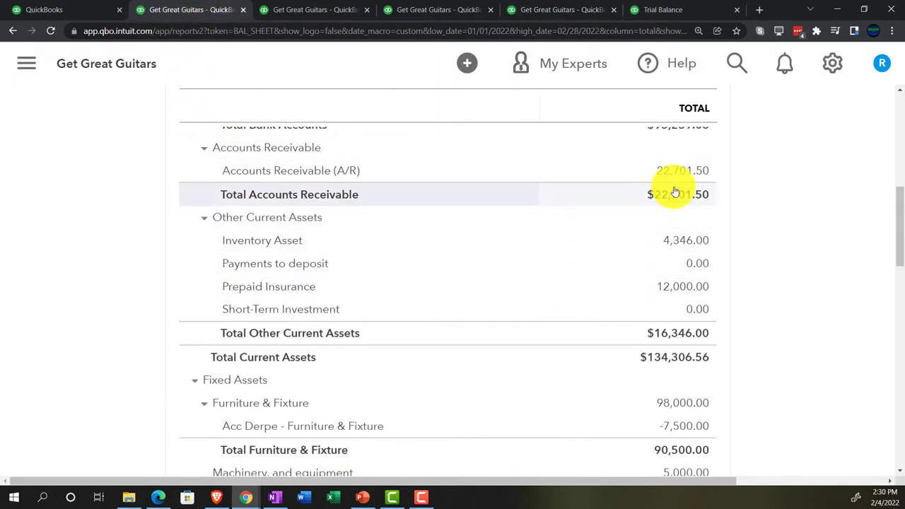
left_click(548, 10)
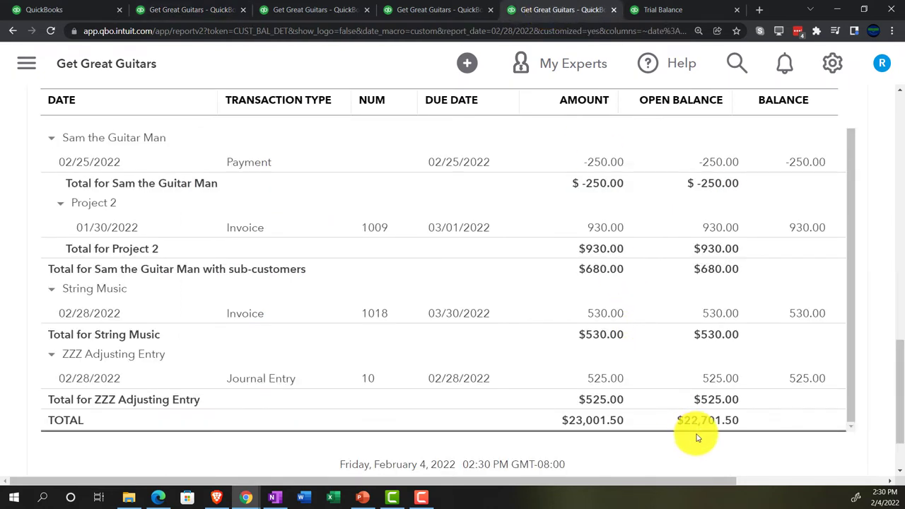
Step: Return from the Trial Balance to the report list, search for "inven", and open the Inventory Valuation Summary
left_click(669, 10)
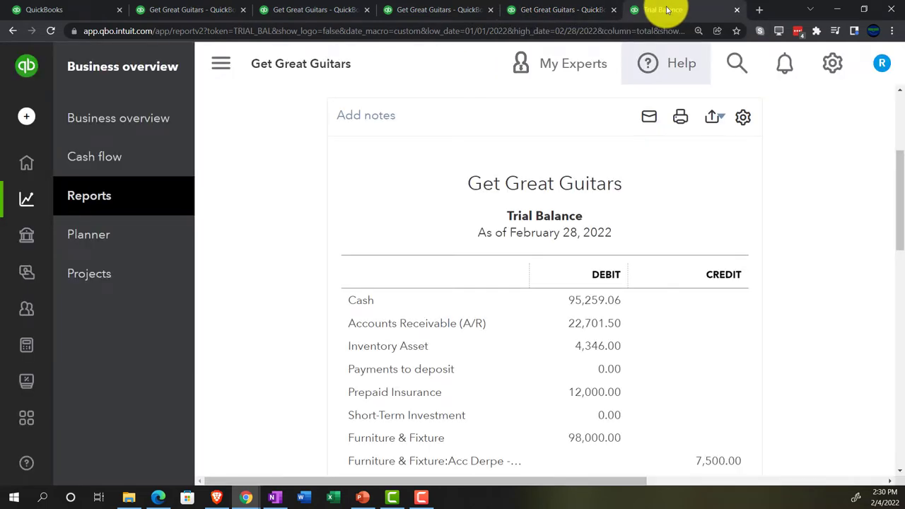
left_click(103, 203)
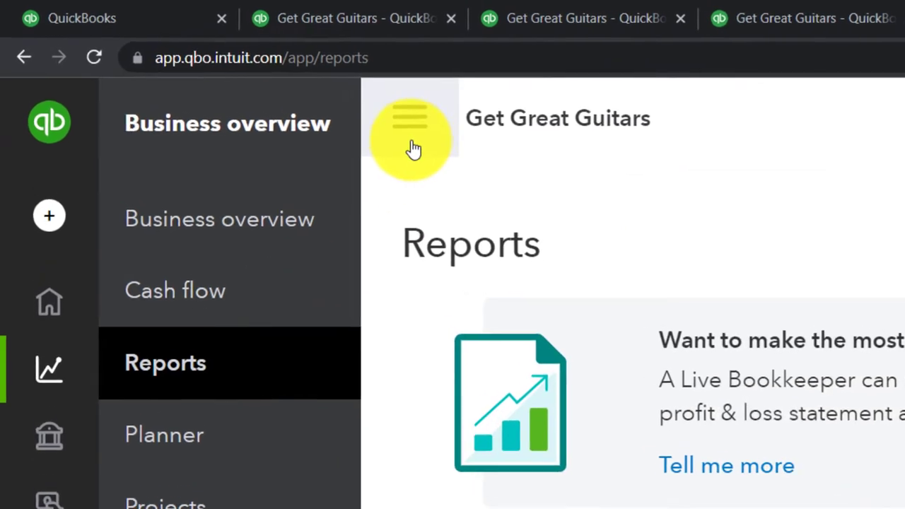
left_click(414, 145)
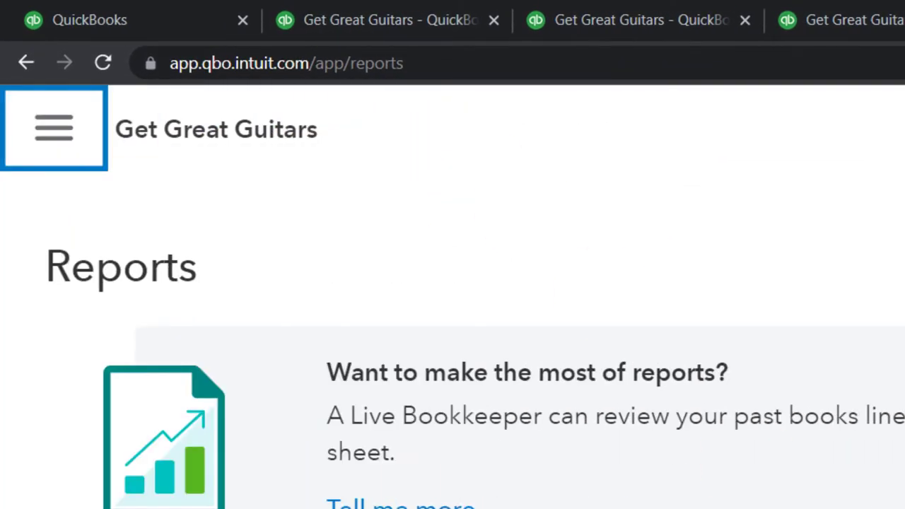
left_click(548, 329)
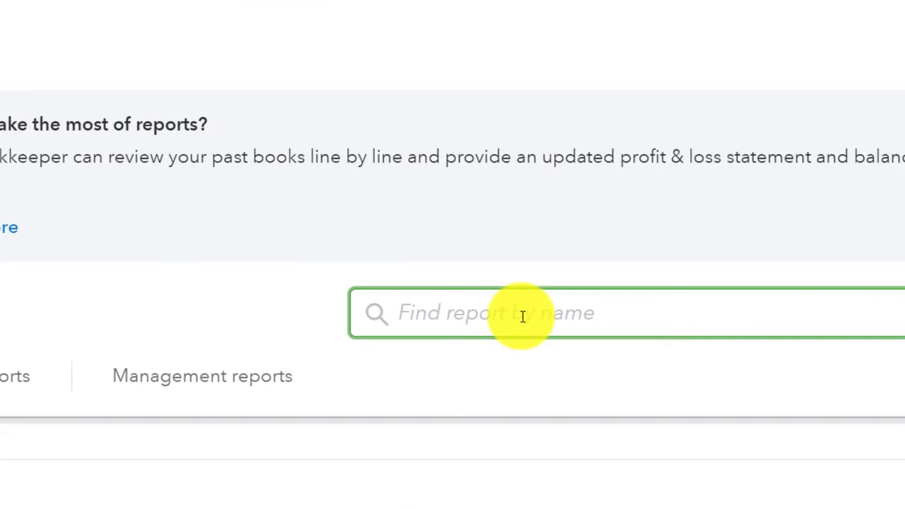
type("inven")
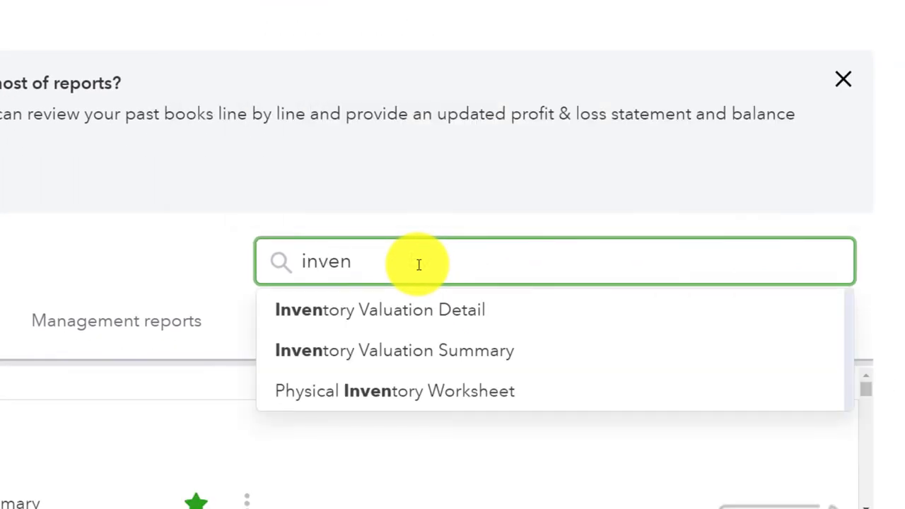
key("Down")
key("Down")
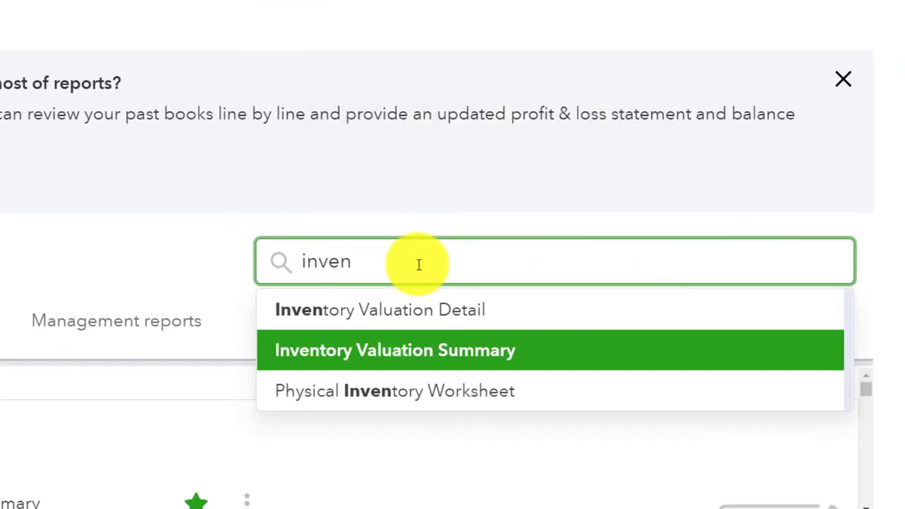
left_click(538, 359)
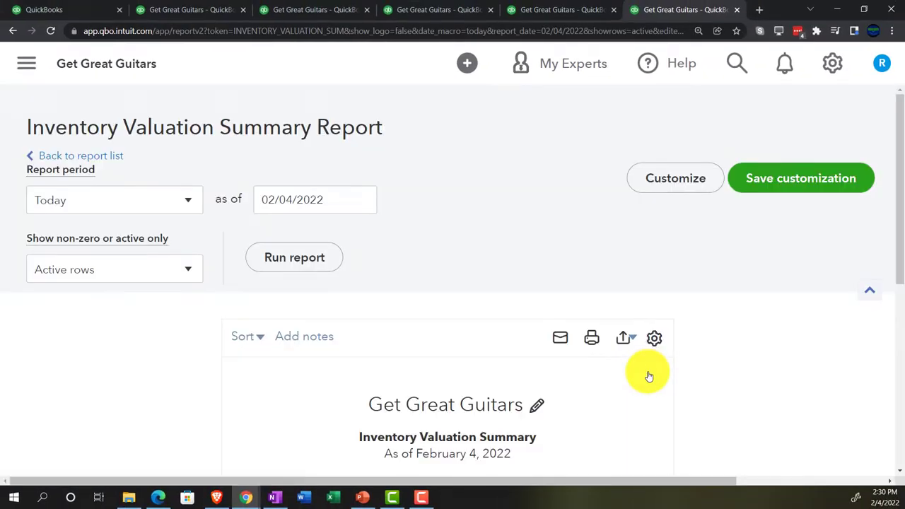
Step: Set the Inventory Valuation Summary's as-of date to 02/28/2022 and run the report
scroll(648, 374, "down", 3)
scroll(167, 354, "up", 3)
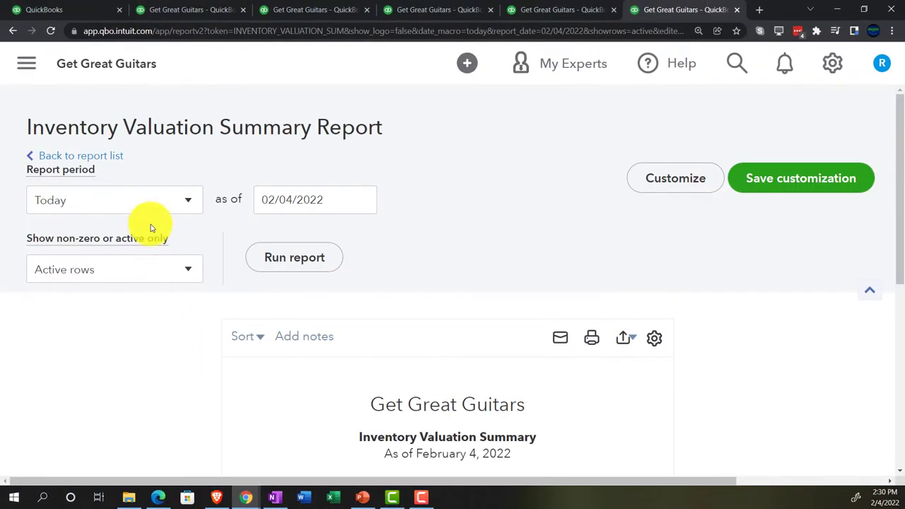
left_click_drag(342, 204, 244, 194)
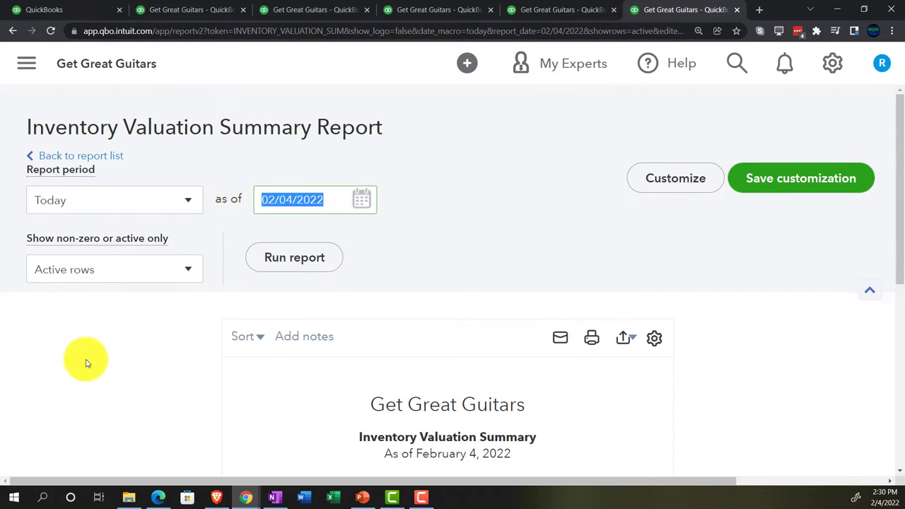
type("02282022")
key("Tab")
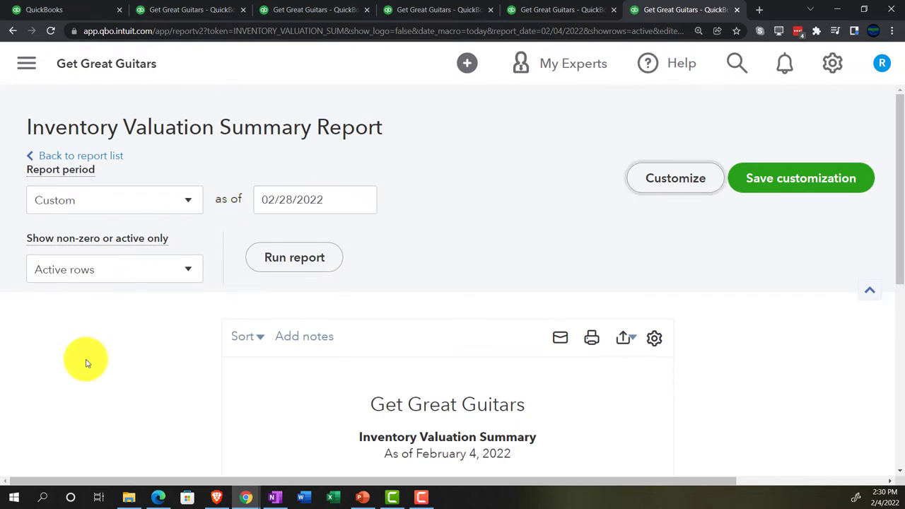
left_click(315, 255)
scroll(117, 349, "down", 3)
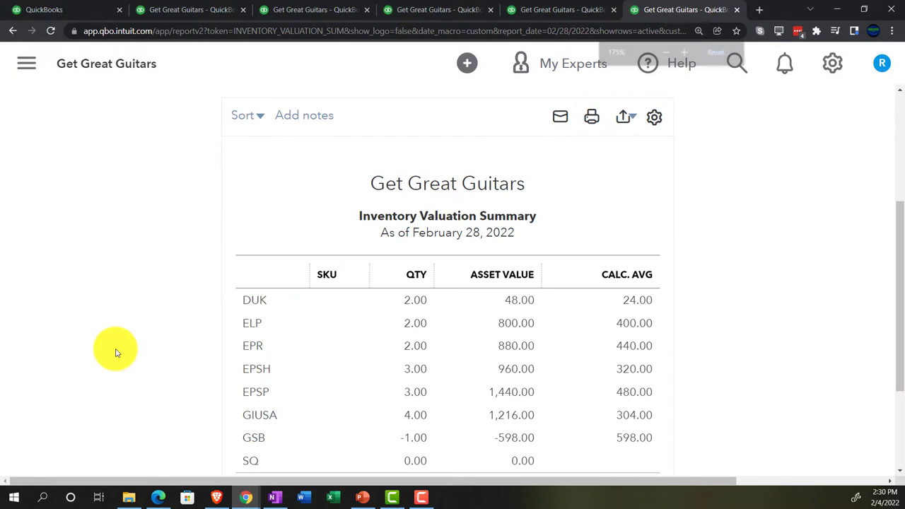
key("ctrl+plus")
key("ctrl+plus")
scroll(117, 351, "down", 3)
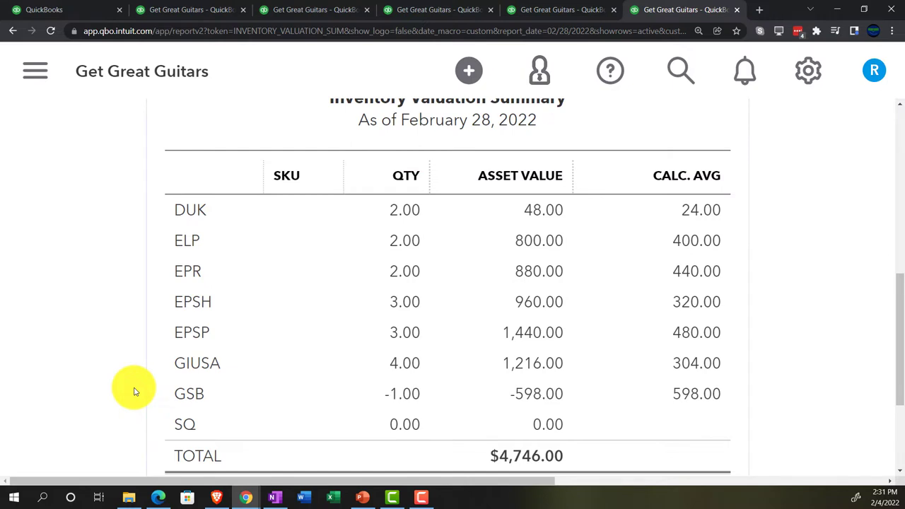
Step: Open the calculator in compact always-on-top view and enter the inventory valuation total, 4,746
key("XF86Calculator")
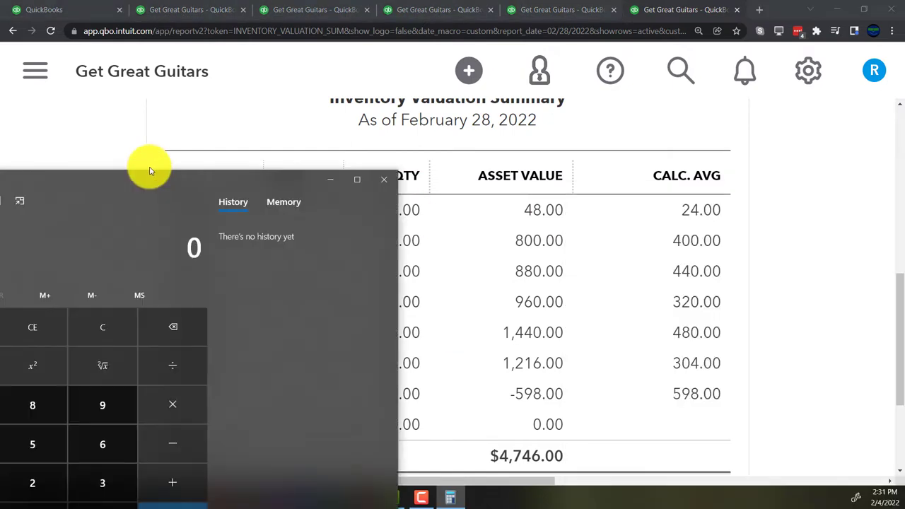
left_click_drag(148, 165, 227, 65)
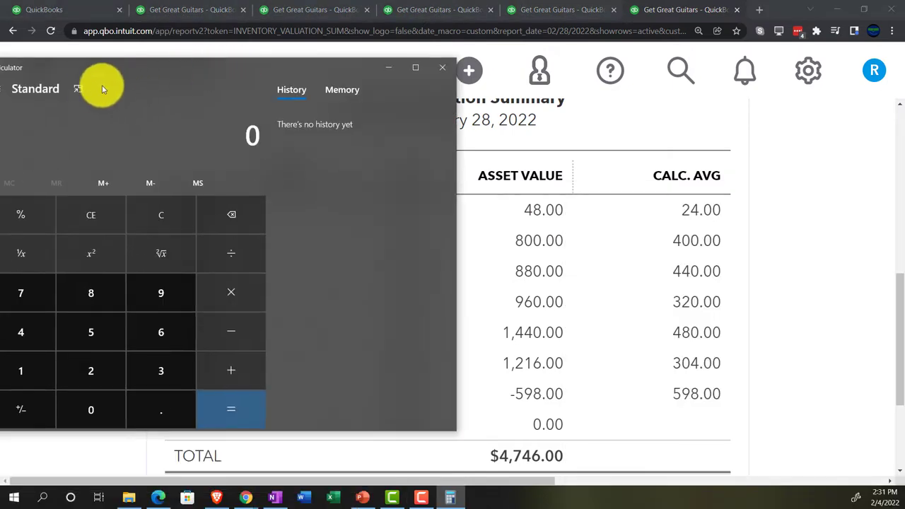
left_click(79, 89)
left_click_drag(741, 32, 743, 88)
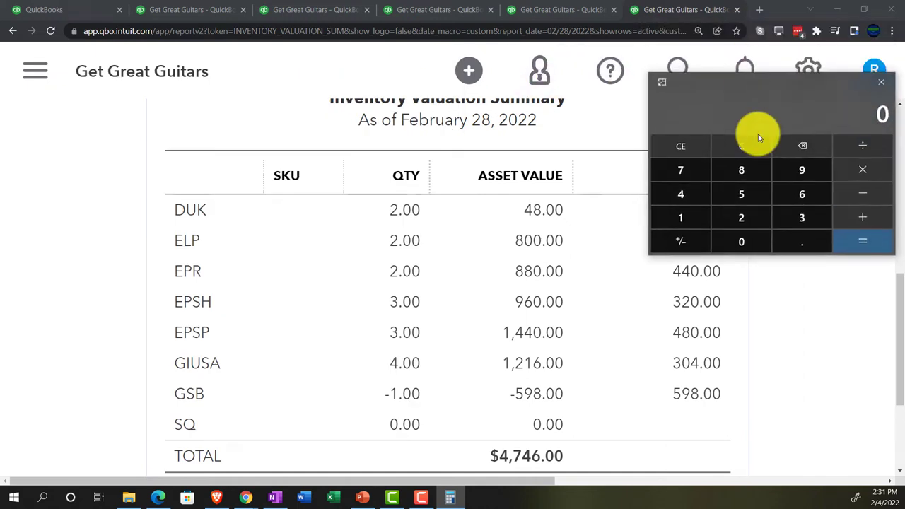
type("4")
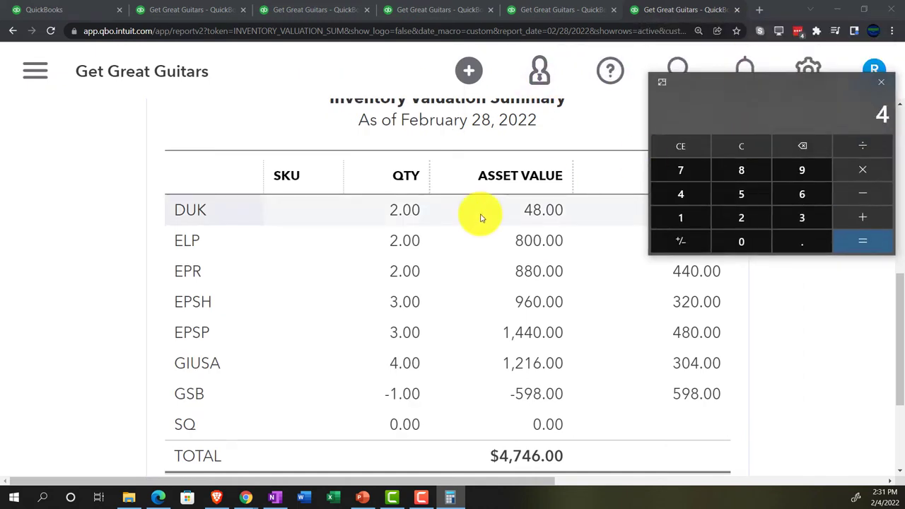
type(",746")
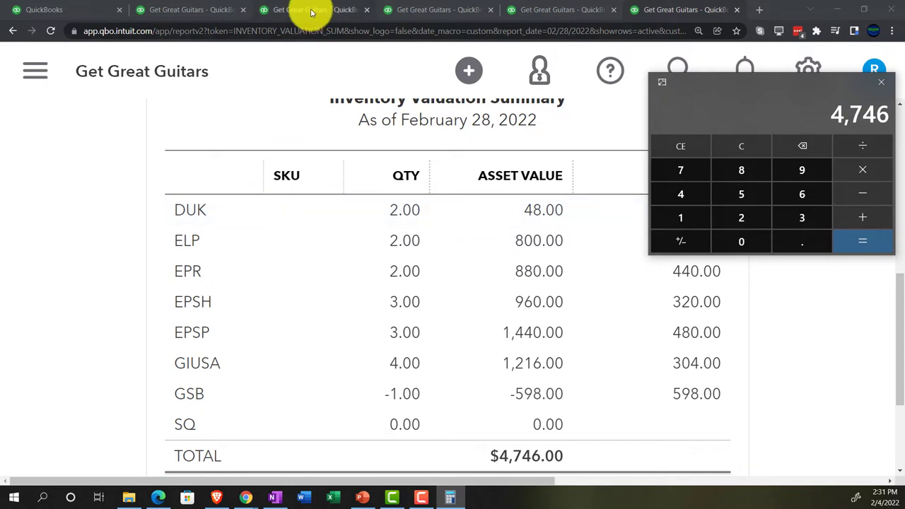
Step: Subtract the Balance Sheet's Inventory Asset amount, 4,346, and recheck the account against the Inventory Valuation Summary
left_click(203, 8)
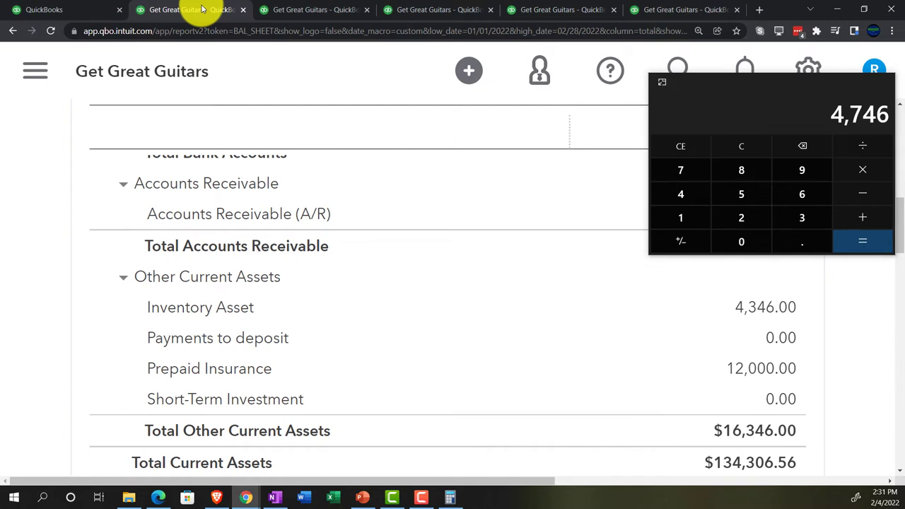
left_click(859, 194)
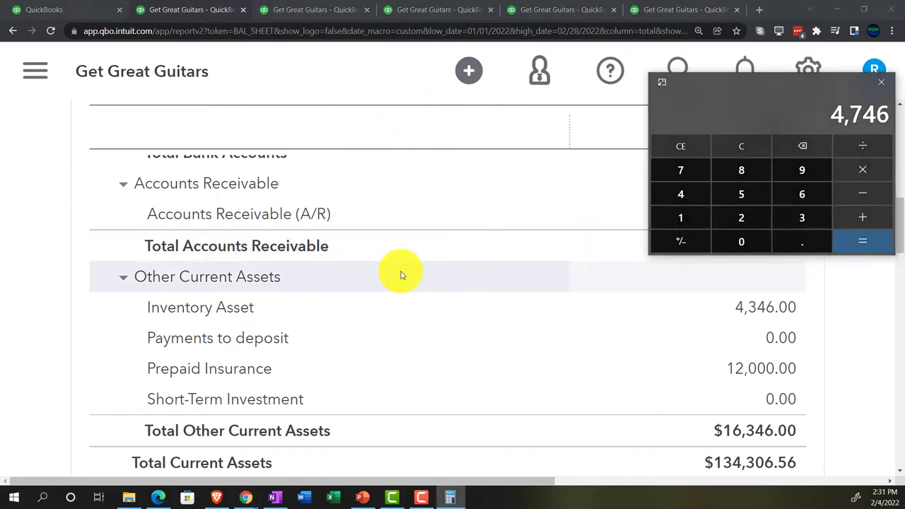
type("4346")
key("Return")
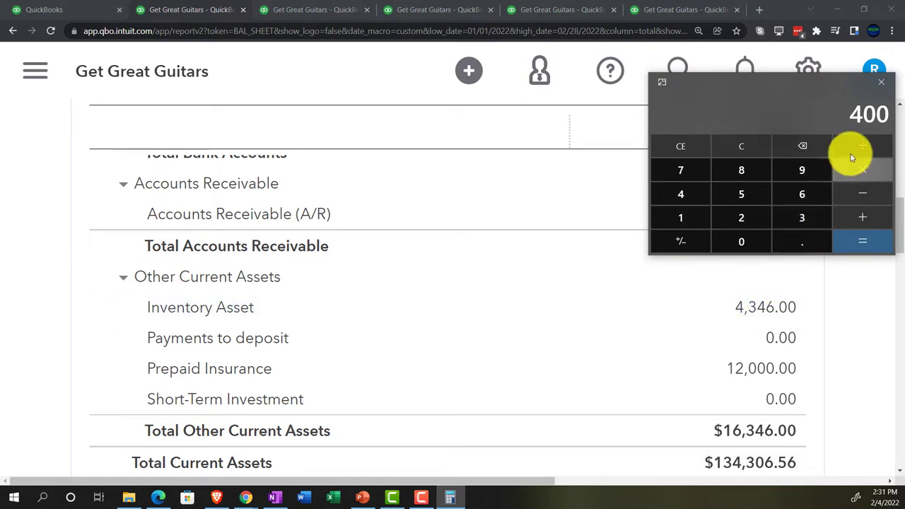
left_click(884, 87)
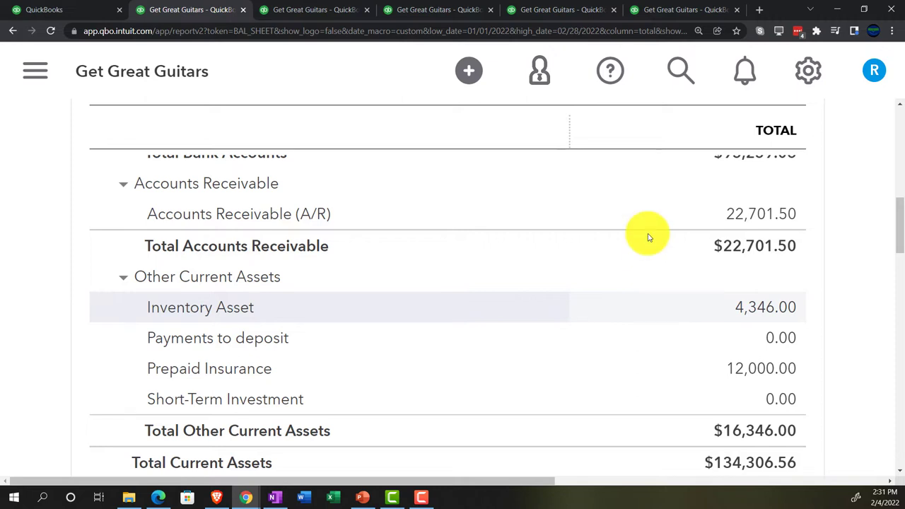
left_click(680, 10)
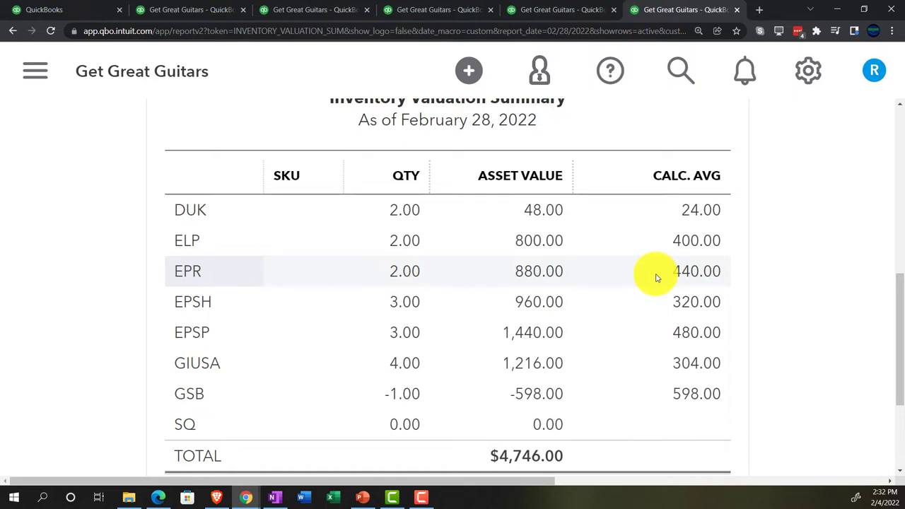
left_click(212, 10)
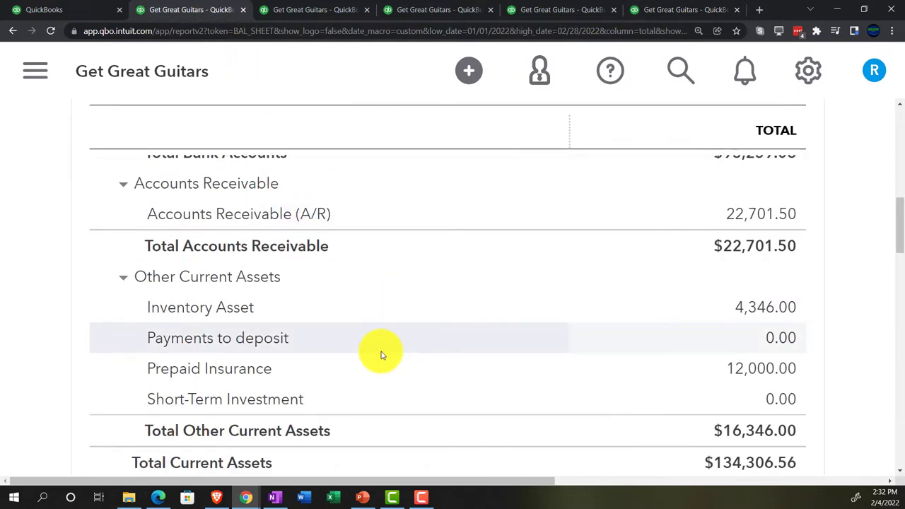
Step: Drill into the Balance Sheet's Accounts Receivable (A/R) transactions and open journal entry 10 dated 02/28/2022
left_click(739, 218)
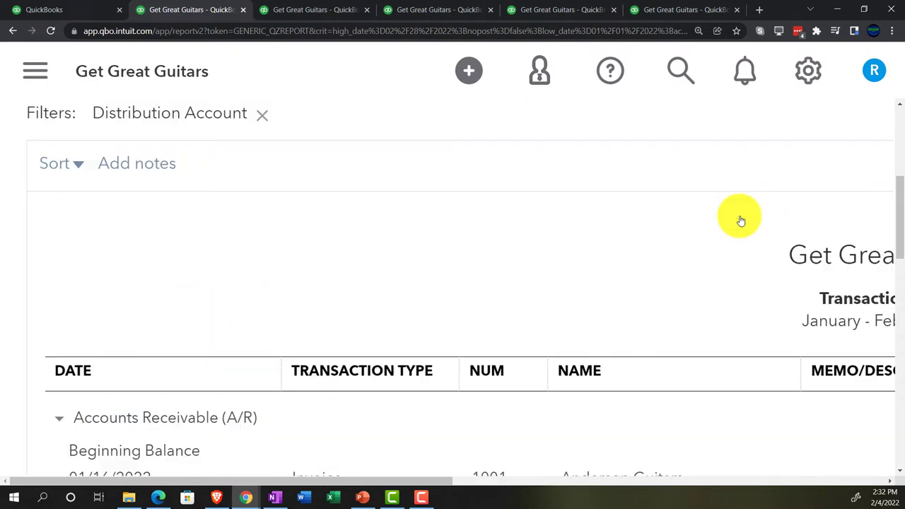
key("ctrl+minus")
key("ctrl+minus")
key("ctrl+minus")
key("ctrl+minus")
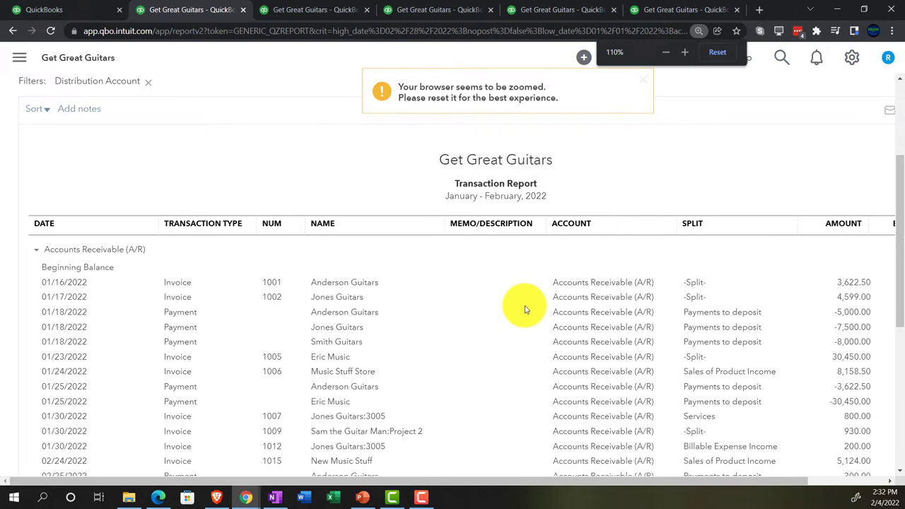
scroll(460, 329, "down", 4)
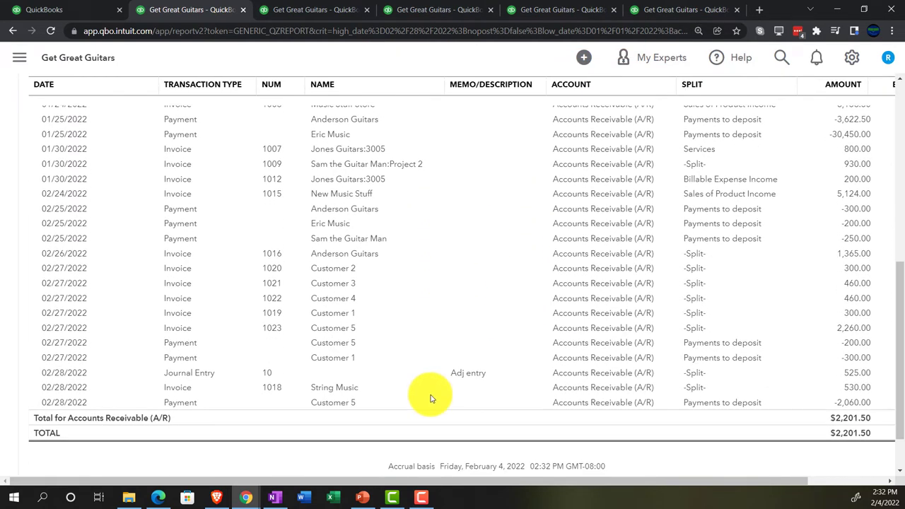
scroll(425, 389, "up", 4)
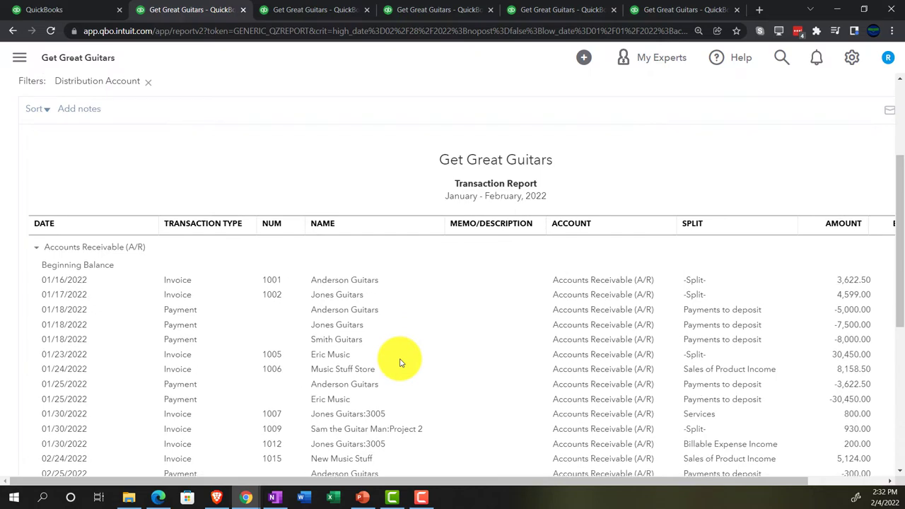
scroll(377, 375, "down", 4)
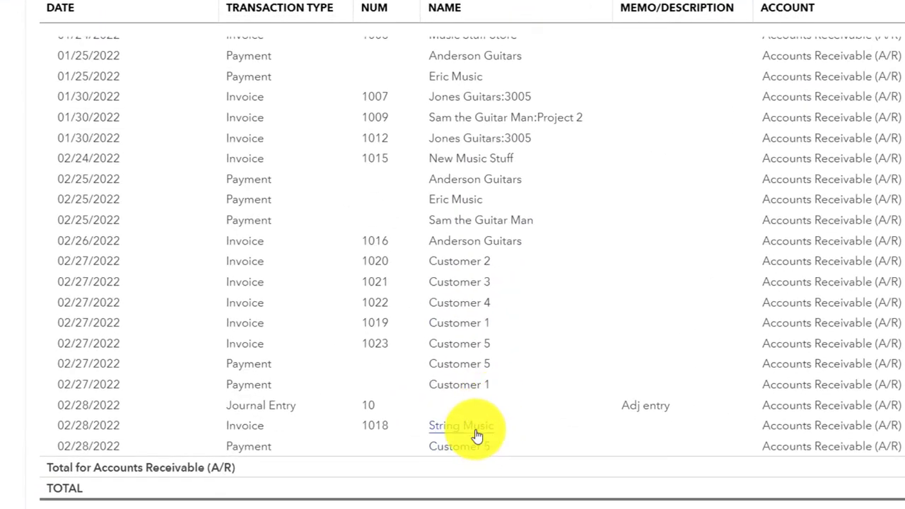
left_click(370, 409)
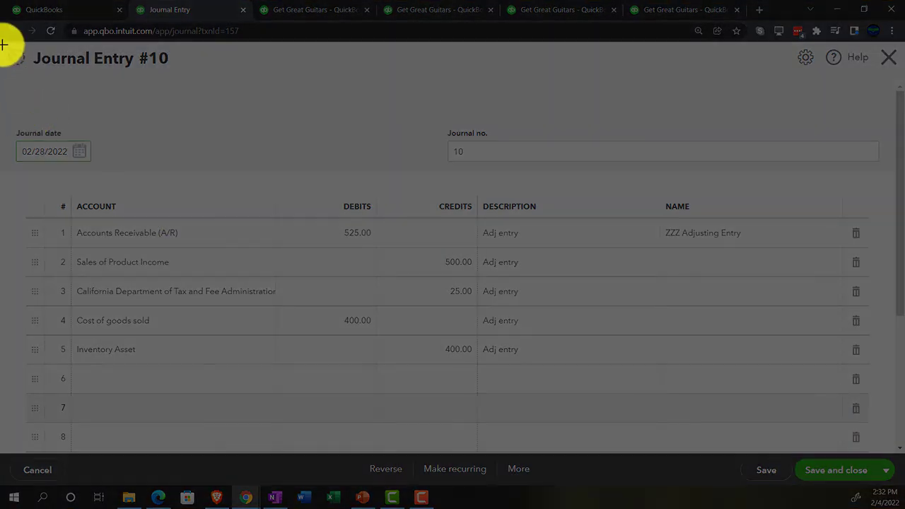
Step: Capture Journal Entry #10 from its heading through the Inventory Asset line and paste the image into the blank Word document
left_click_drag(2, 45, 819, 373)
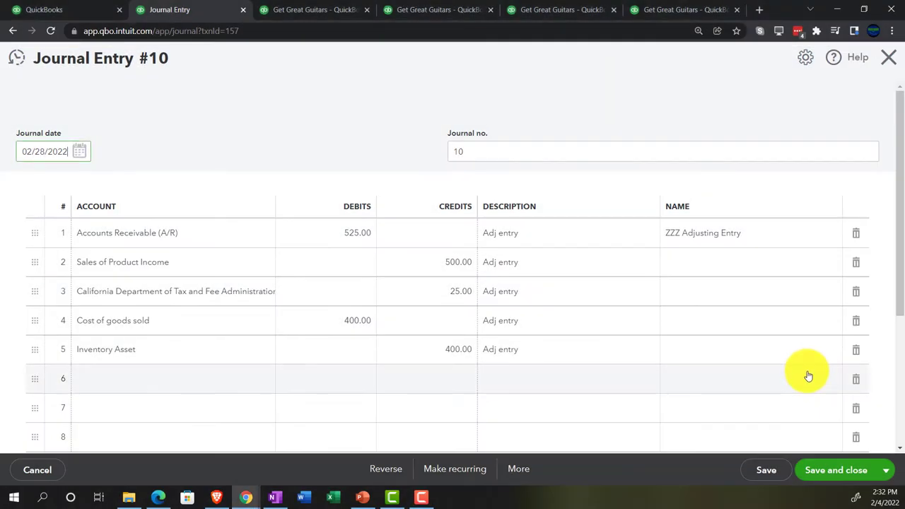
key("alt+Tab")
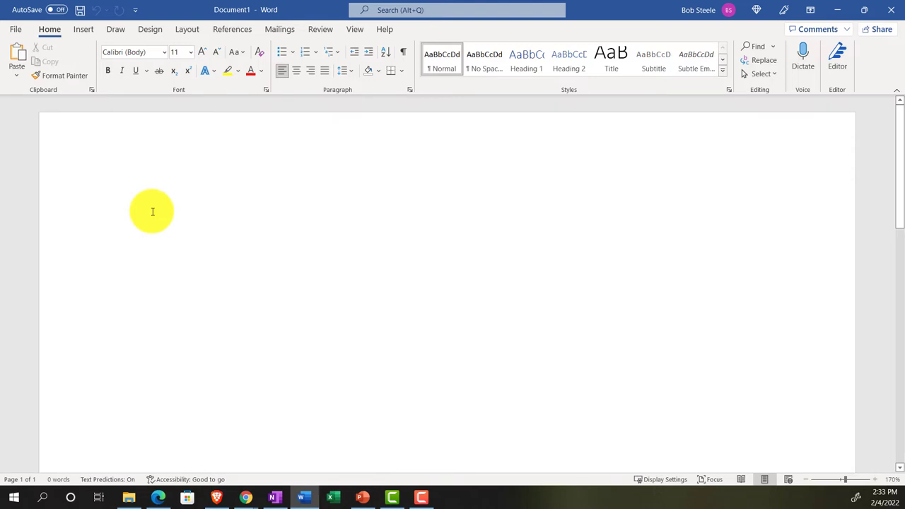
key("ctrl+v")
scroll(285, 288, "up", 1)
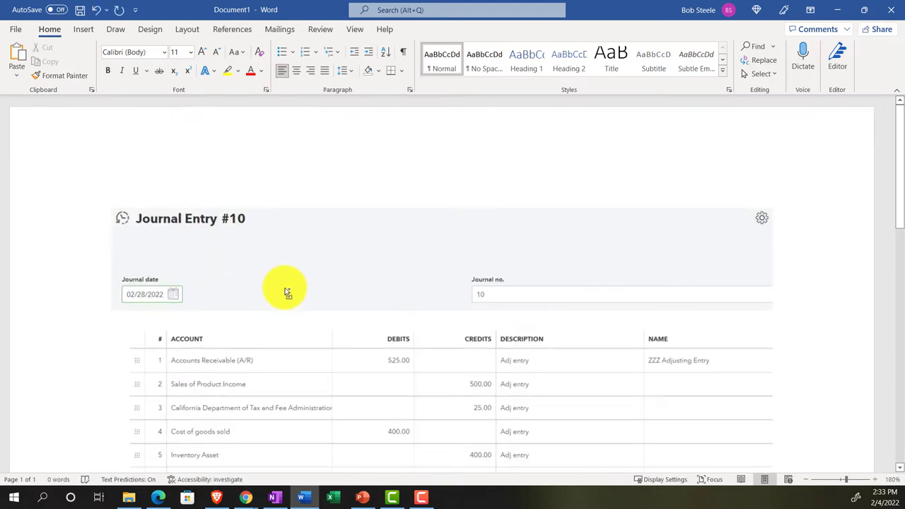
scroll(285, 288, "up", 3)
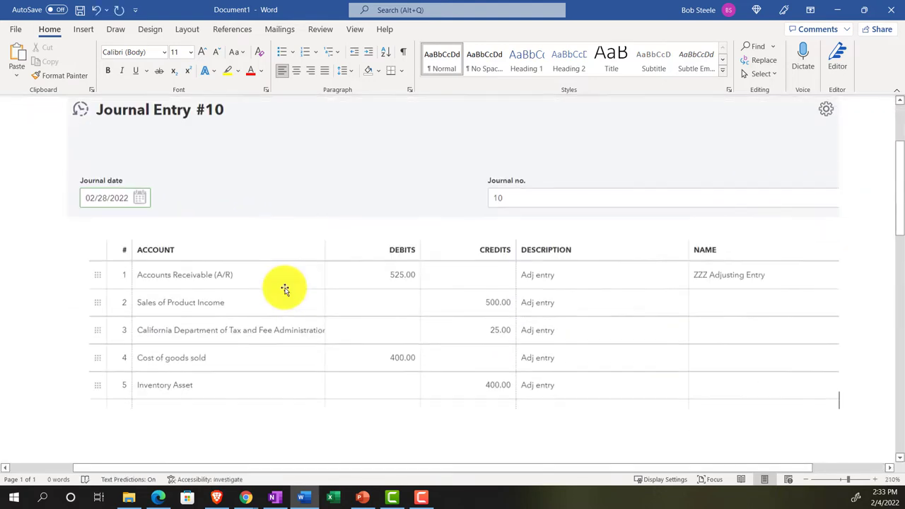
left_click(83, 29)
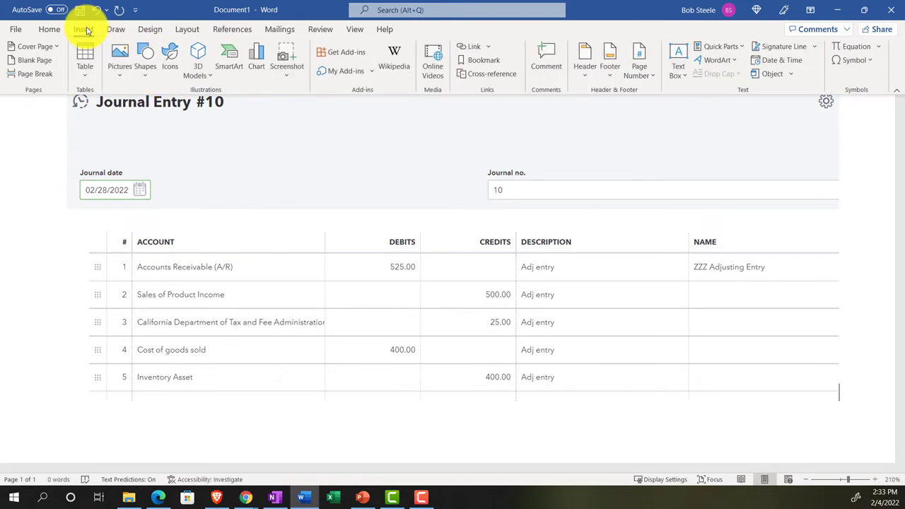
left_click(294, 76)
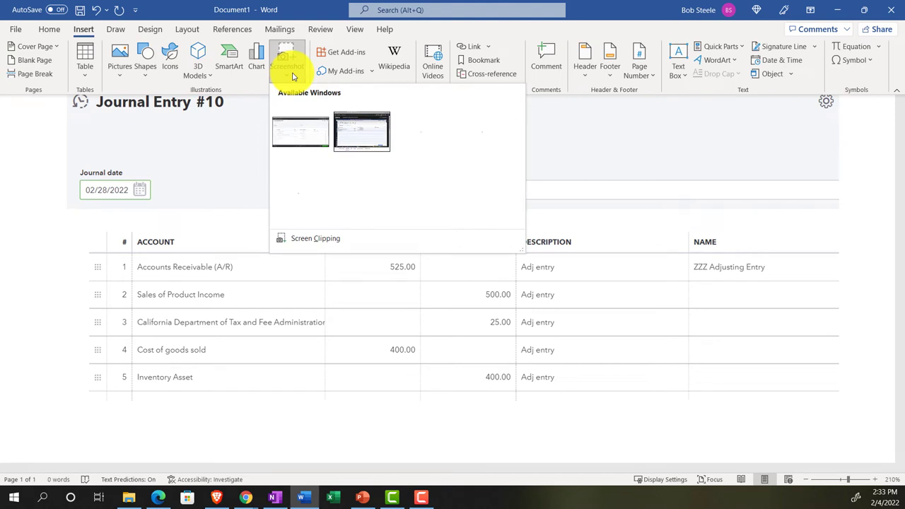
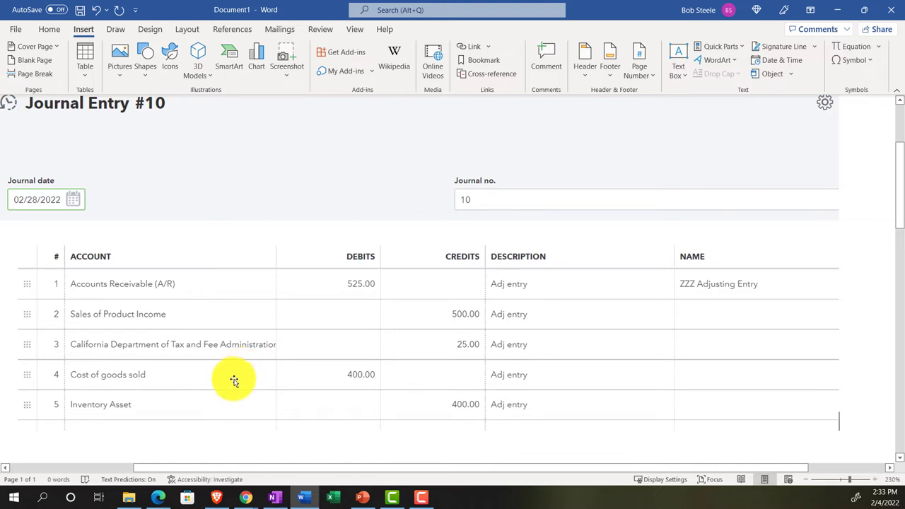
Step: Return to Journal Entry #10 in the browser, widen its Account column to read the sales tax payable account name, and close the entry
left_click(308, 497)
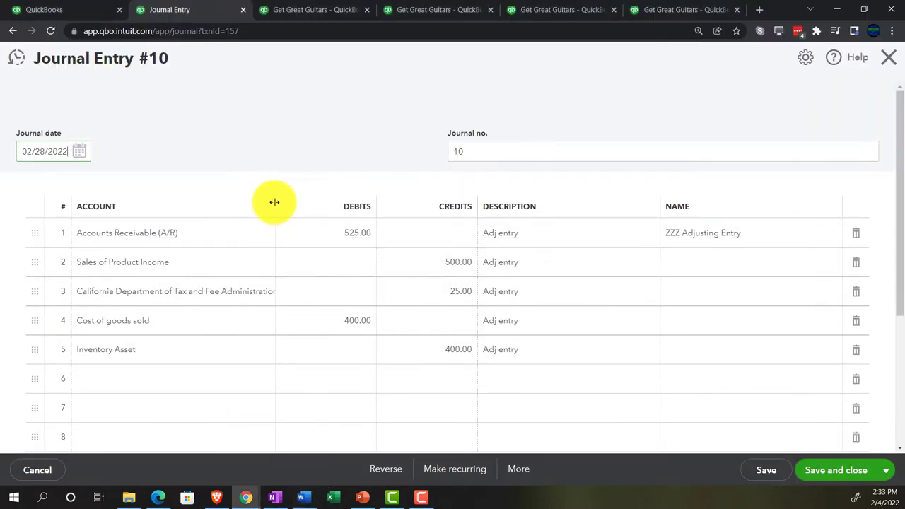
left_click_drag(273, 202, 364, 216)
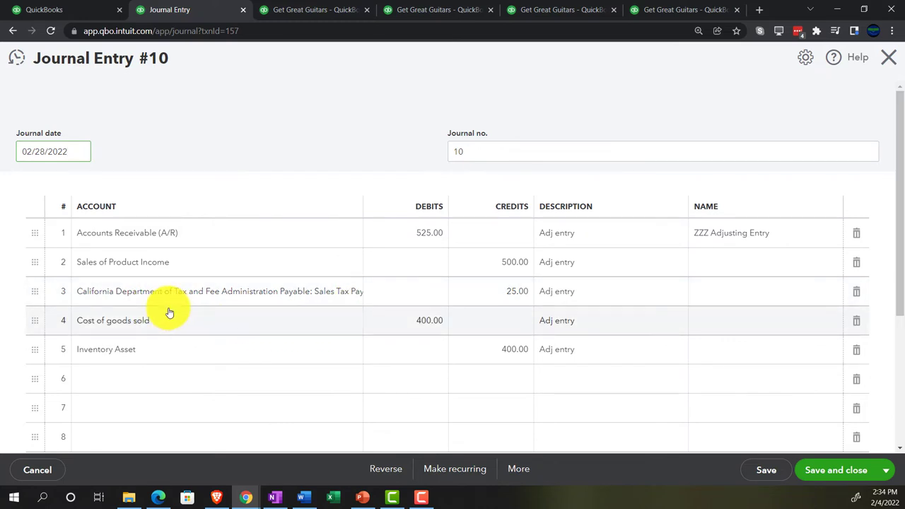
left_click(893, 62)
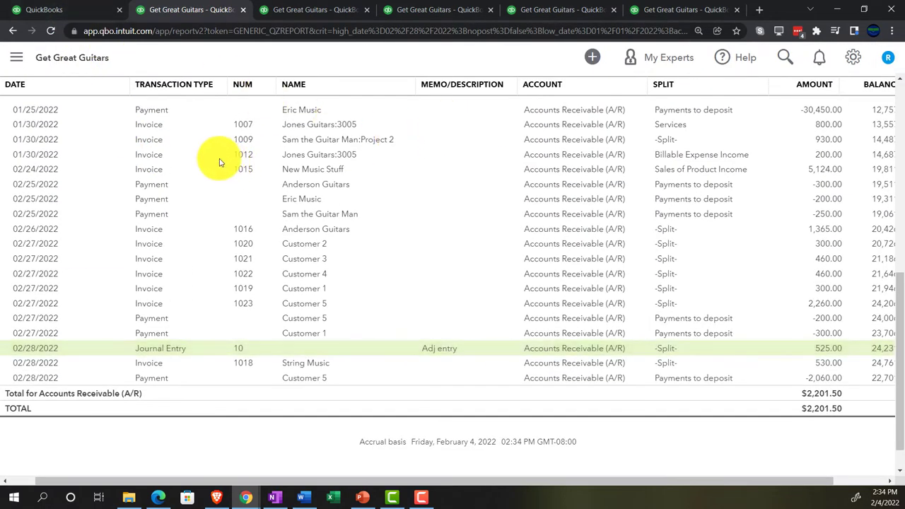
Step: Go back from the Accounts Receivable Transaction Report to the Balance Sheet and enlarge the page view
scroll(118, 162, "up", 4)
scroll(118, 161, "up", 5)
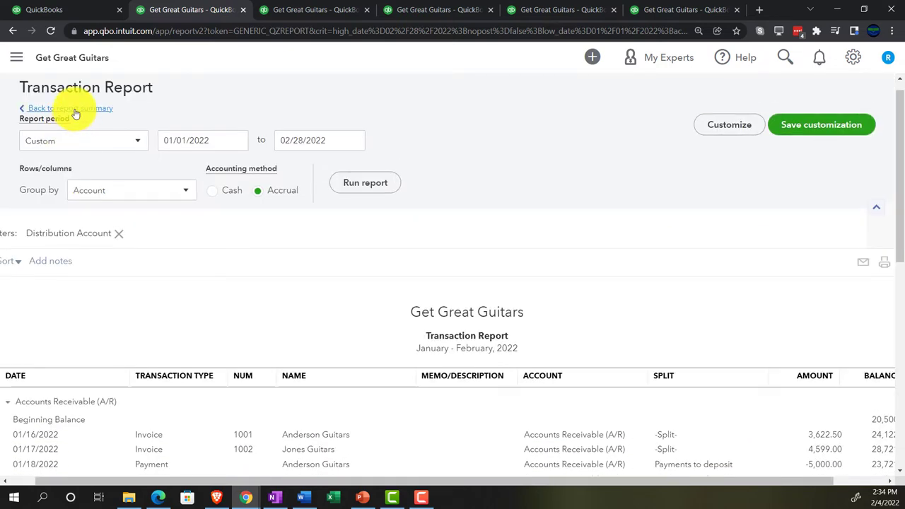
left_click(75, 112)
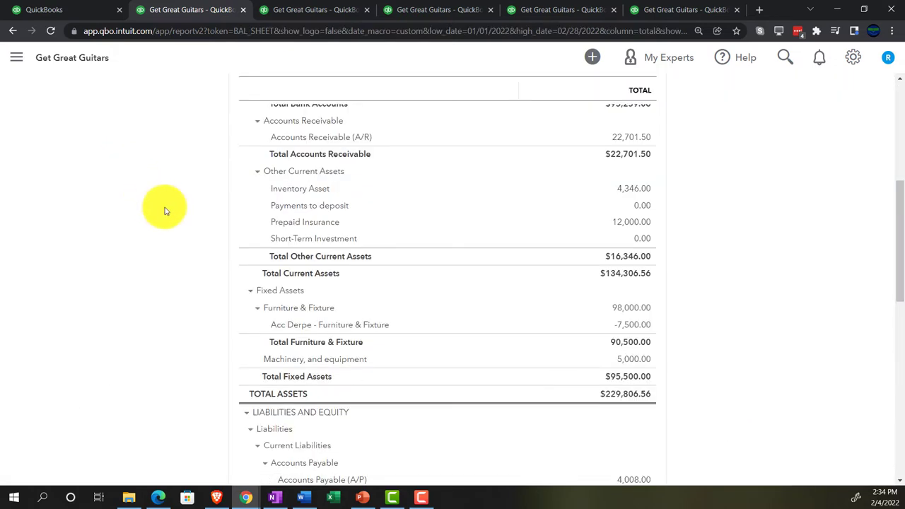
scroll(164, 207, "up", 4)
scroll(163, 206, "up", 2)
key("ctrl+plus")
key("ctrl+plus")
key("ctrl+plus")
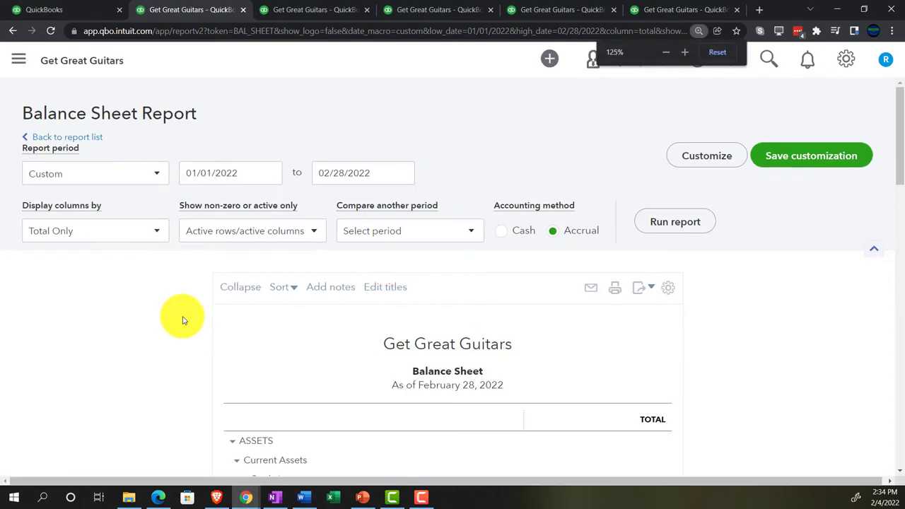
key("ctrl+0")
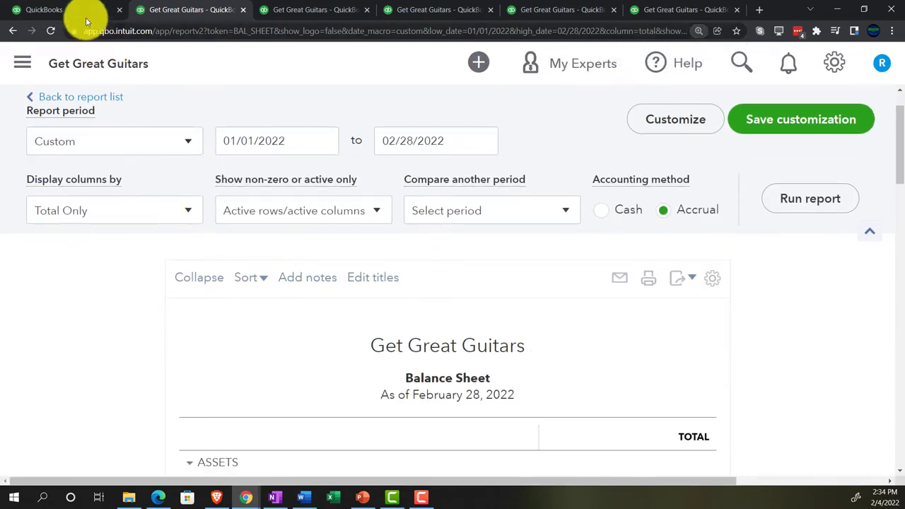
Step: Open a new journal entry form from the QuickBooks home page, keeping the Balance Sheet in its own browser tab
left_click(78, 12)
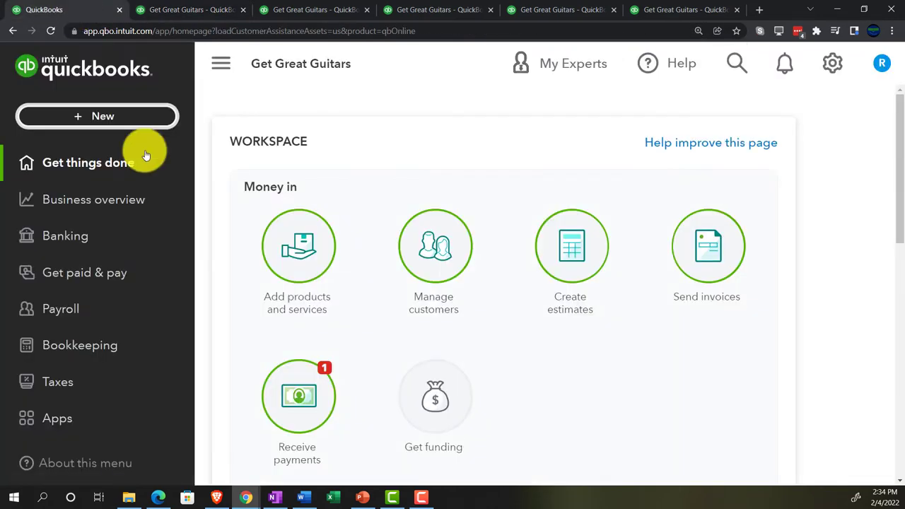
key("ctrl+minus")
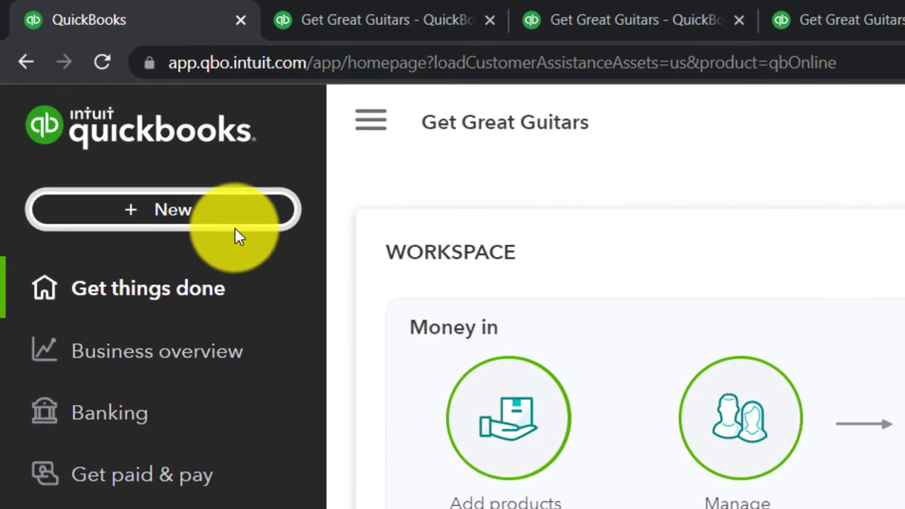
left_click(211, 224)
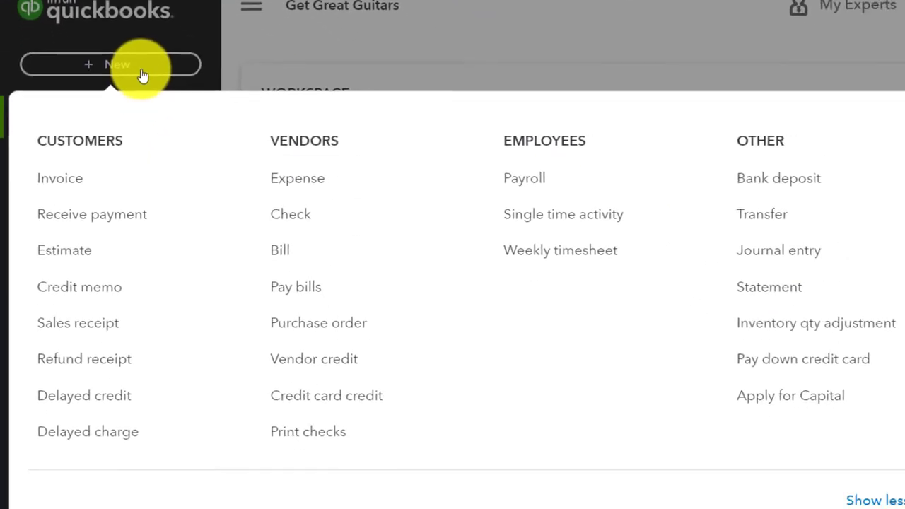
left_click(700, 226)
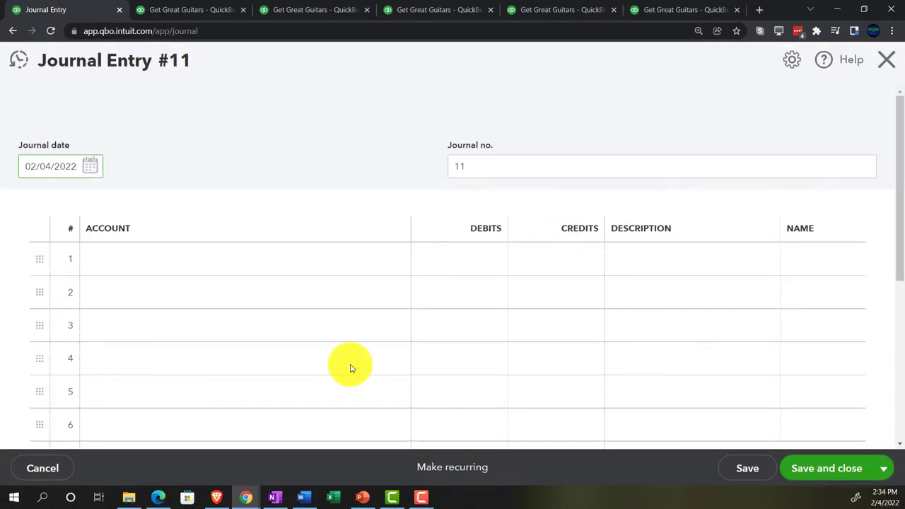
Step: Review the captured Journal Entry #10 accounts and amounts in Word, and return to the new journal entry in the browser
left_click(302, 498)
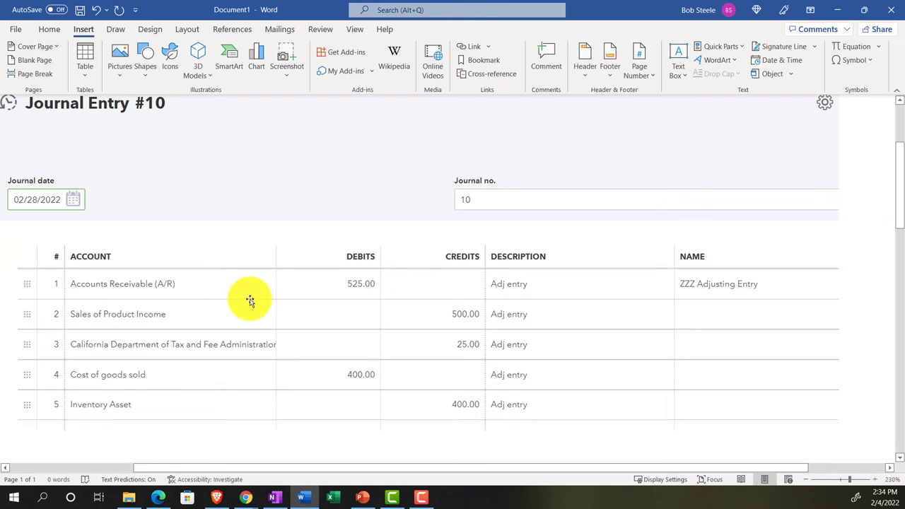
scroll(249, 300, "down", 2)
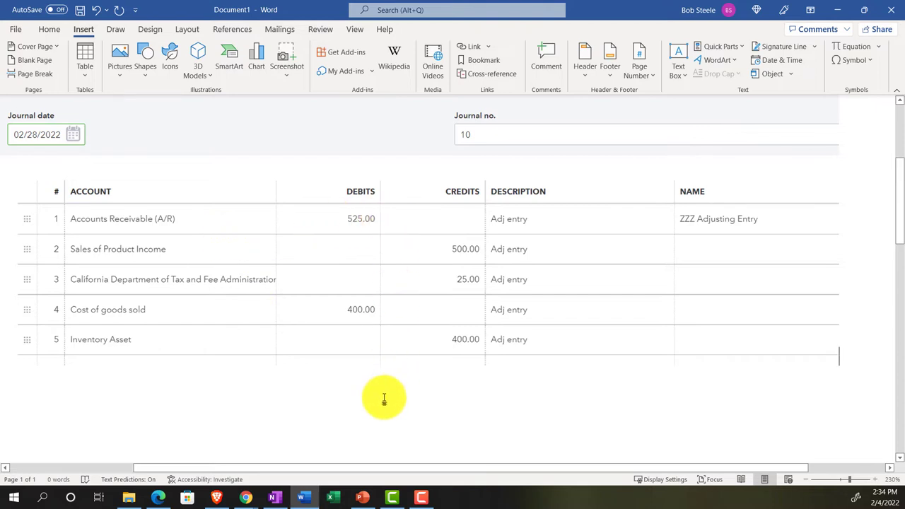
mouse_move(307, 501)
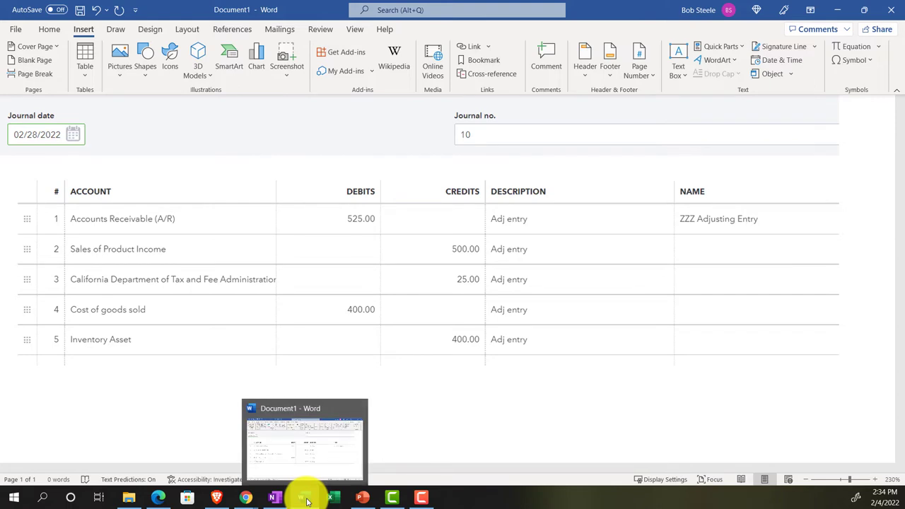
left_click(305, 500)
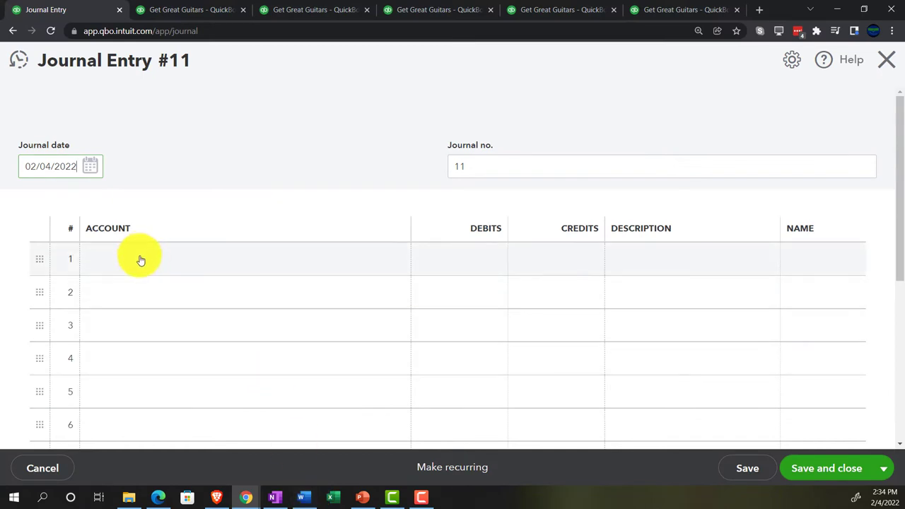
Step: Set the new journal entry's date to 03/01/2022
left_click_drag(75, 166, 4, 205)
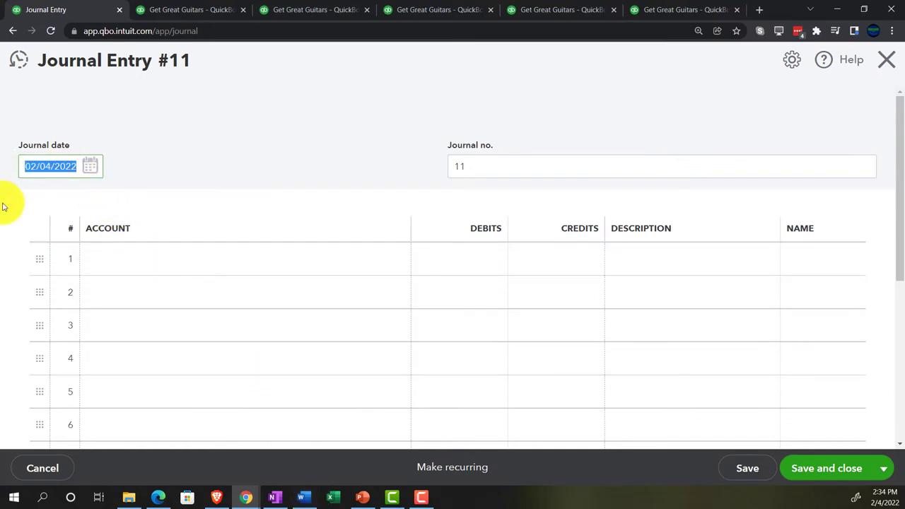
type("030122")
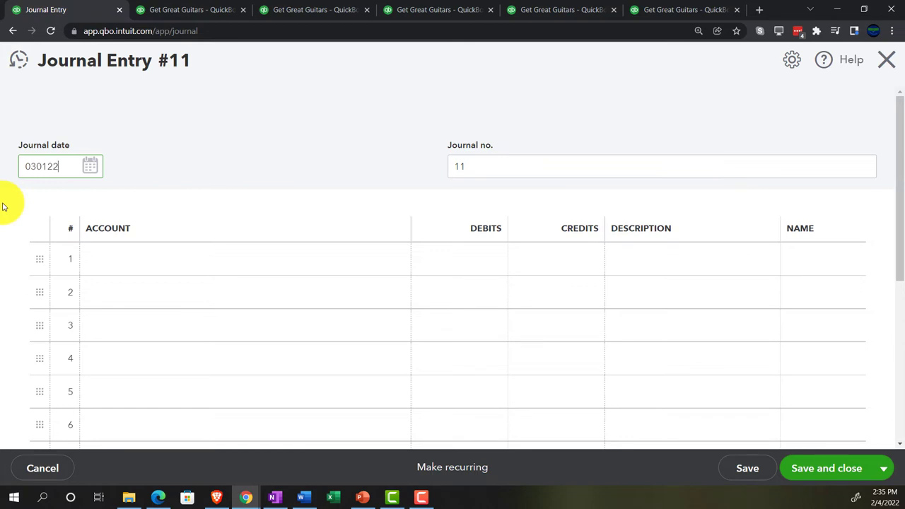
key("Tab")
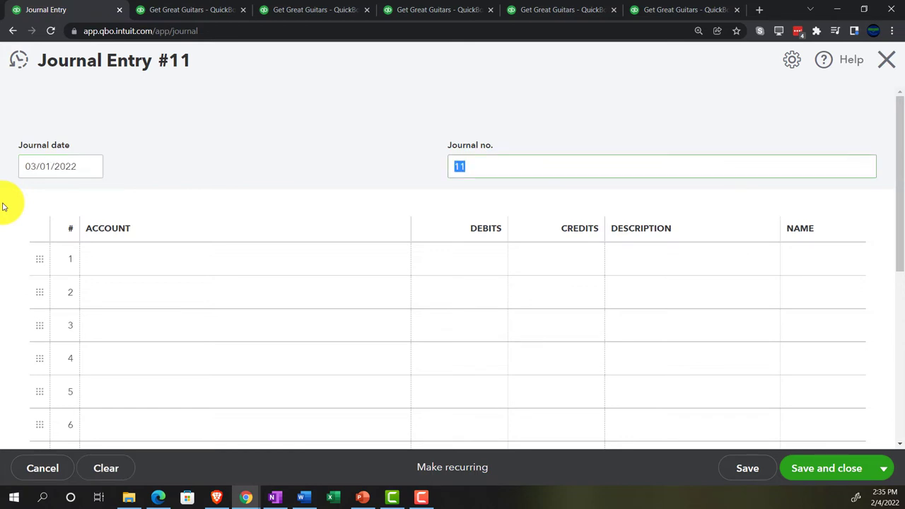
Step: Choose Accounts Receivable (A/R) as the account on line 1 of the new journal entry
left_click(111, 264)
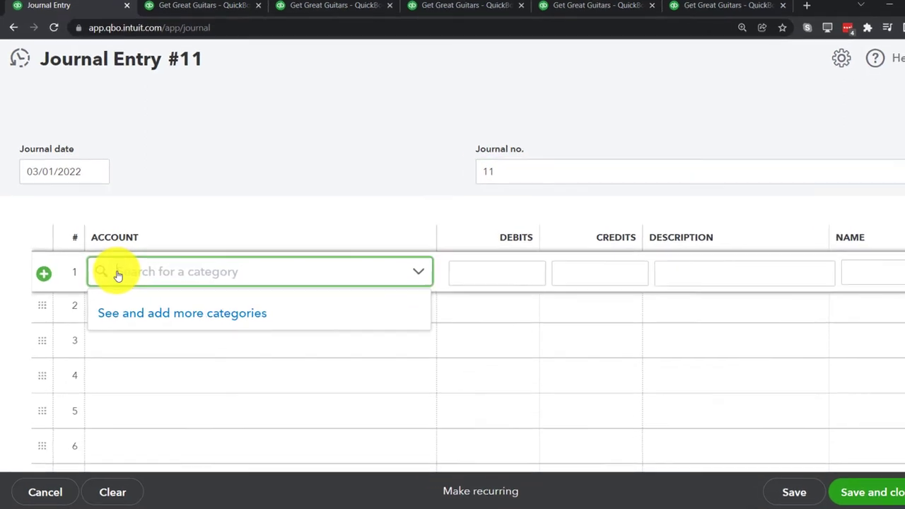
type("A")
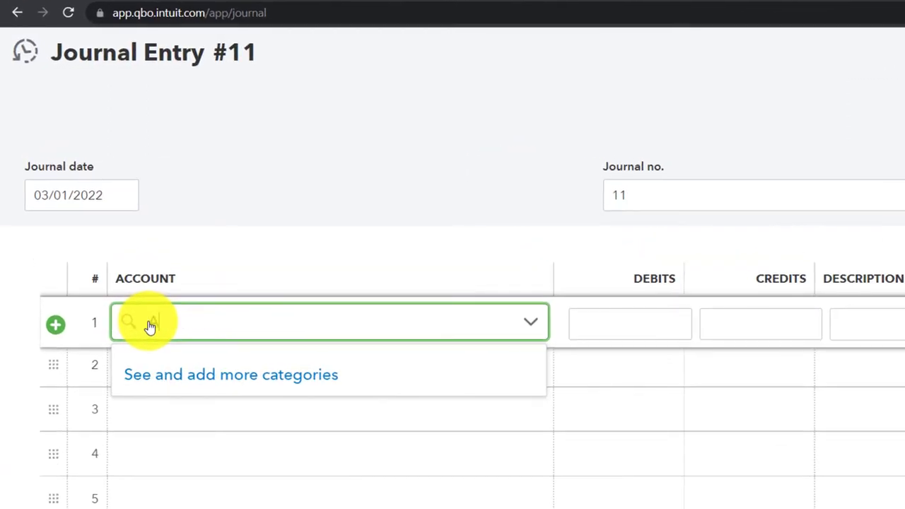
type("cco")
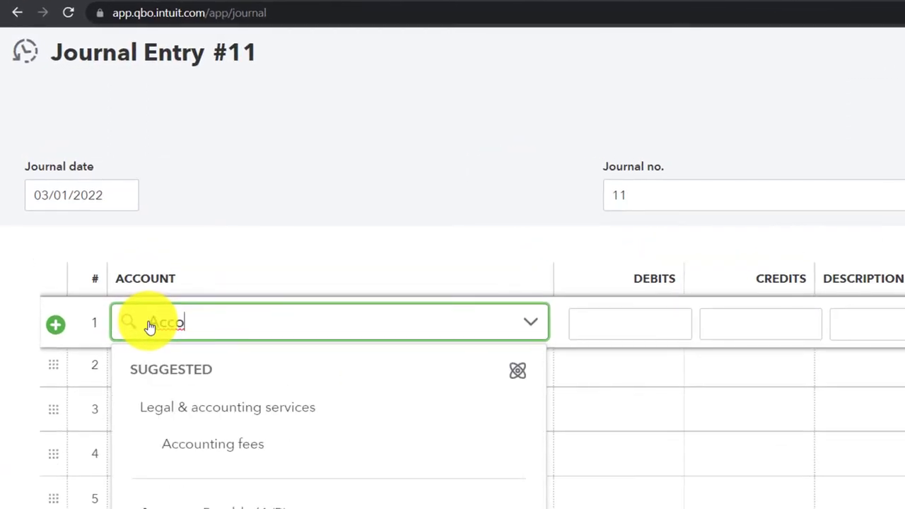
key("BackSpace")
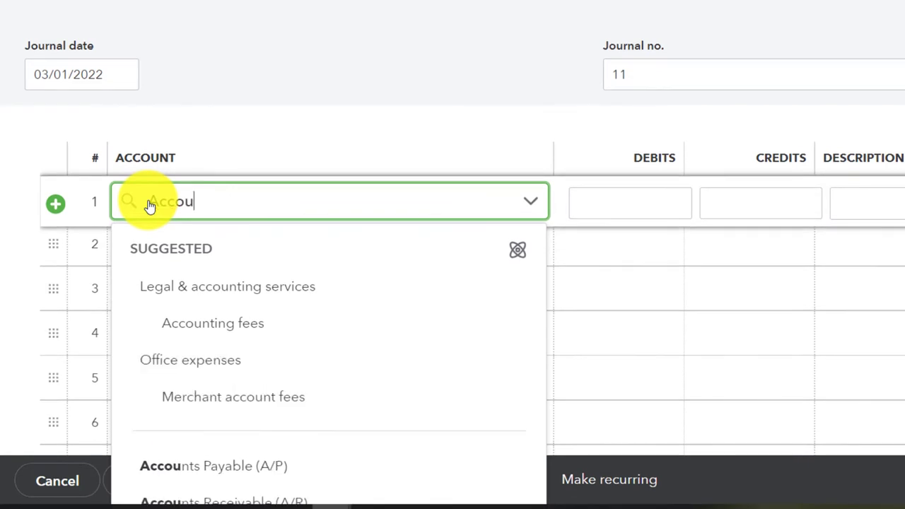
type("ou")
key("Down")
key("Down")
key("Down")
key("Down")
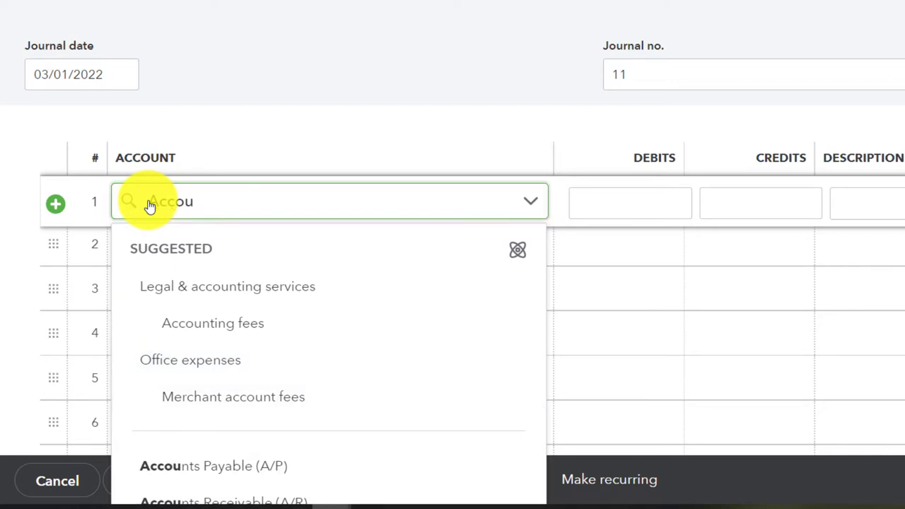
left_click(284, 498)
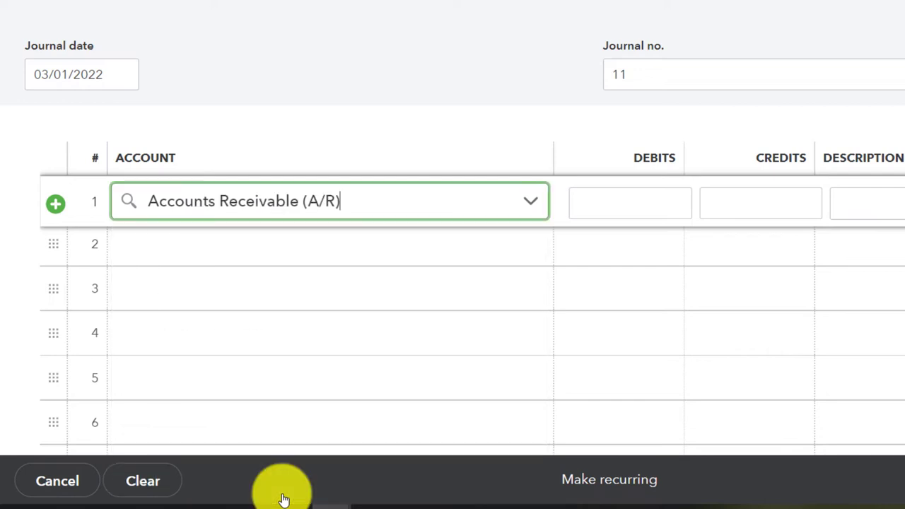
key("Tab")
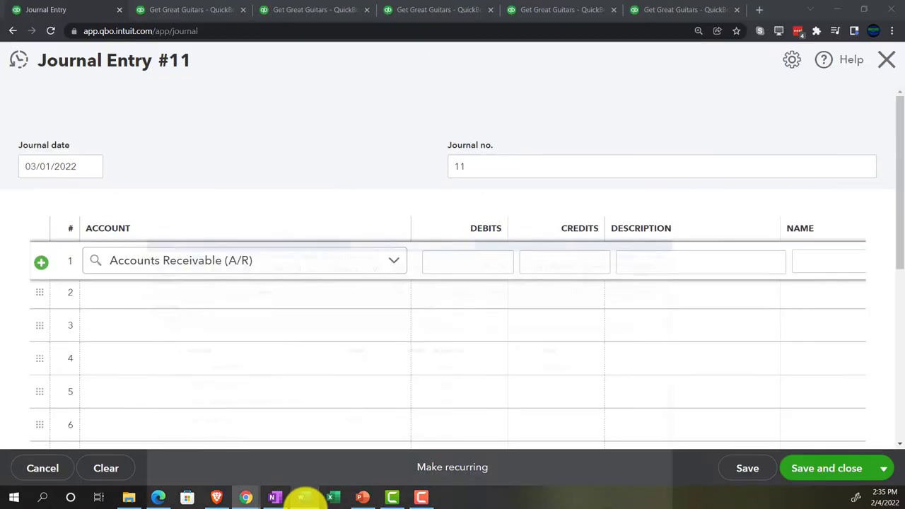
Step: Enter a credit of 525.00 on the Accounts Receivable (A/R) line
left_click(543, 262)
type("5")
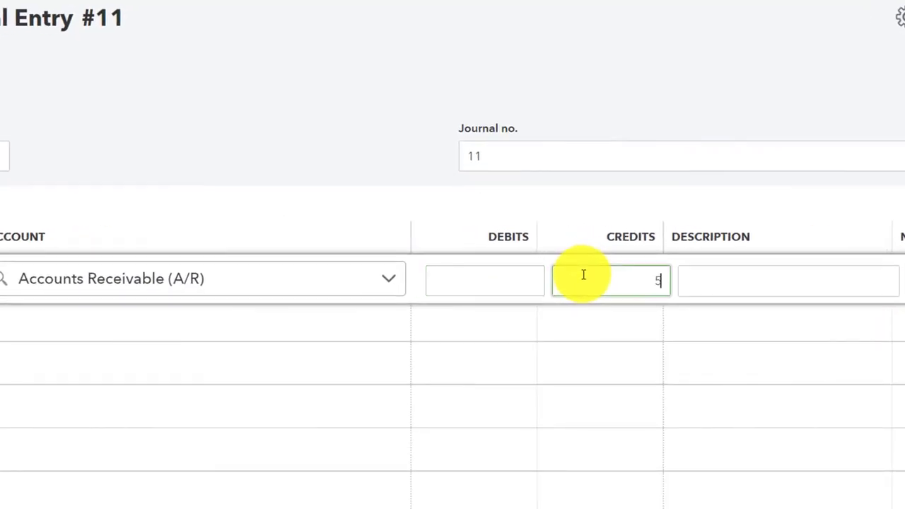
type("25")
key("Tab")
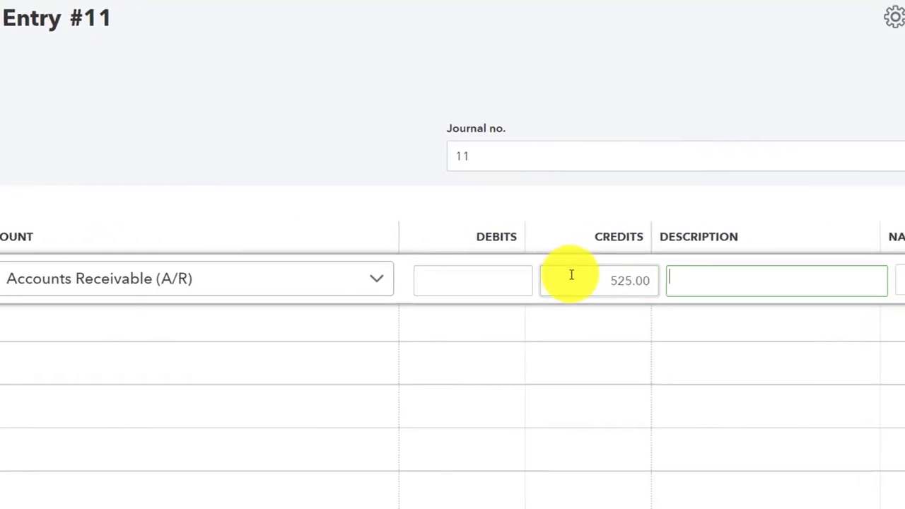
Step: Enter "Reversing Entry" as the description on the Accounts Receivable (A/R) line of the journal entry
type("Reversing Etn")
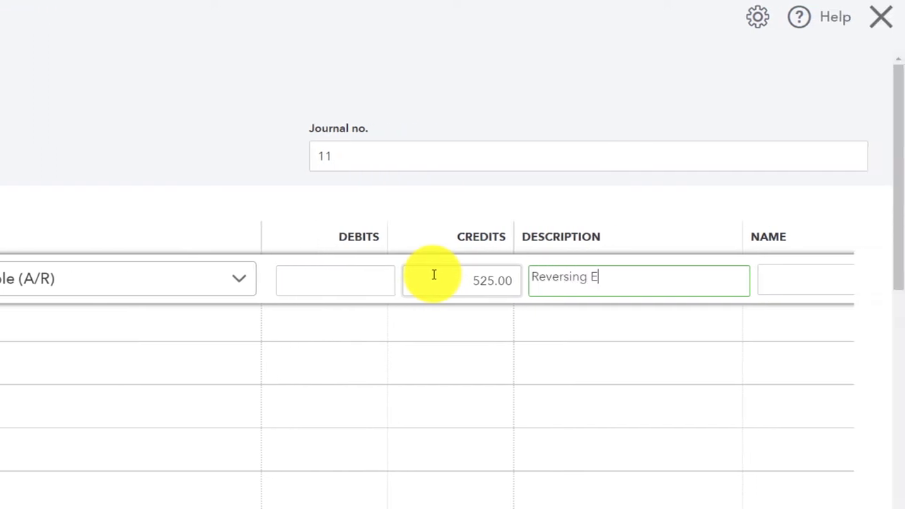
key("BackSpace")
key("BackSpace")
type("ntry")
key("Tab")
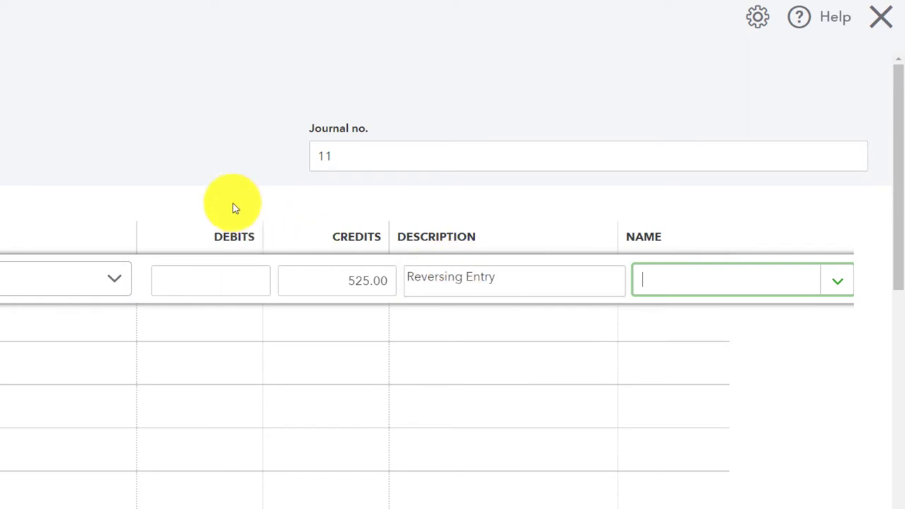
key("ctrl+minus")
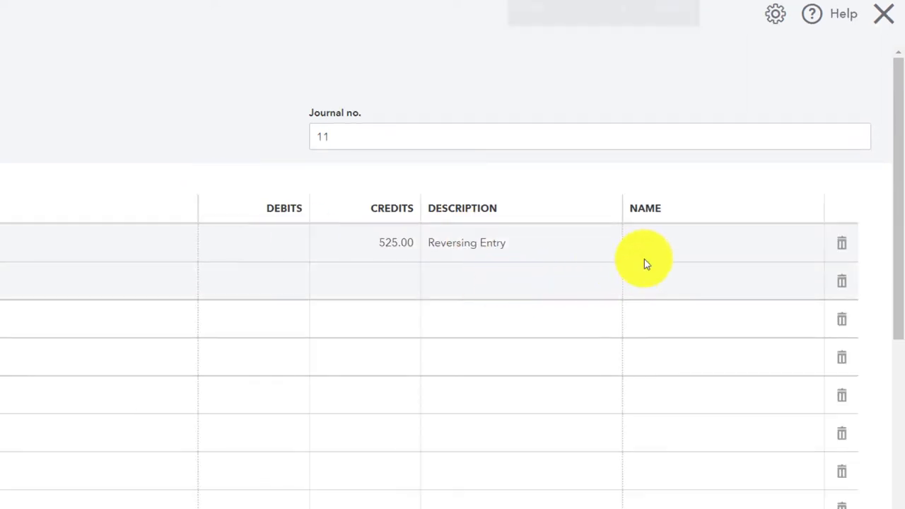
Step: Assign the customer ZZZ Adjusting Entry as the name on the Accounts Receivable line and continue to line 2
left_click(667, 248)
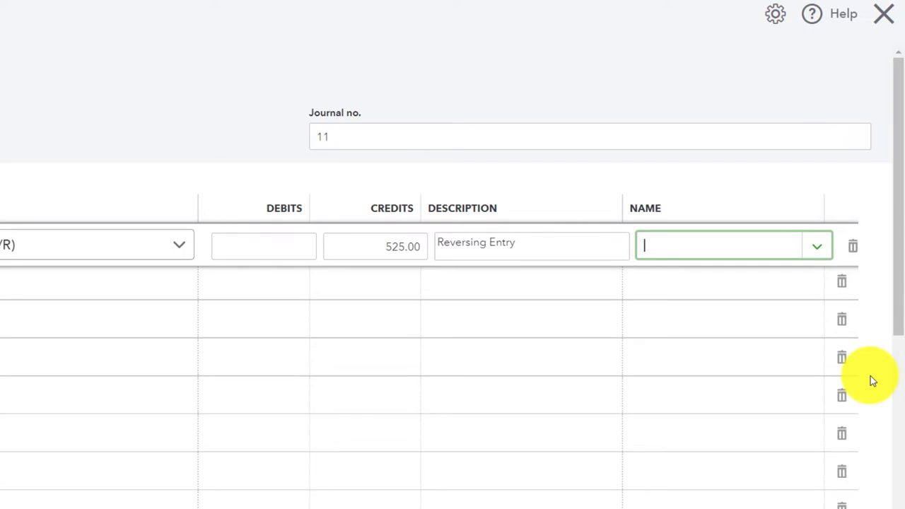
type("zzx")
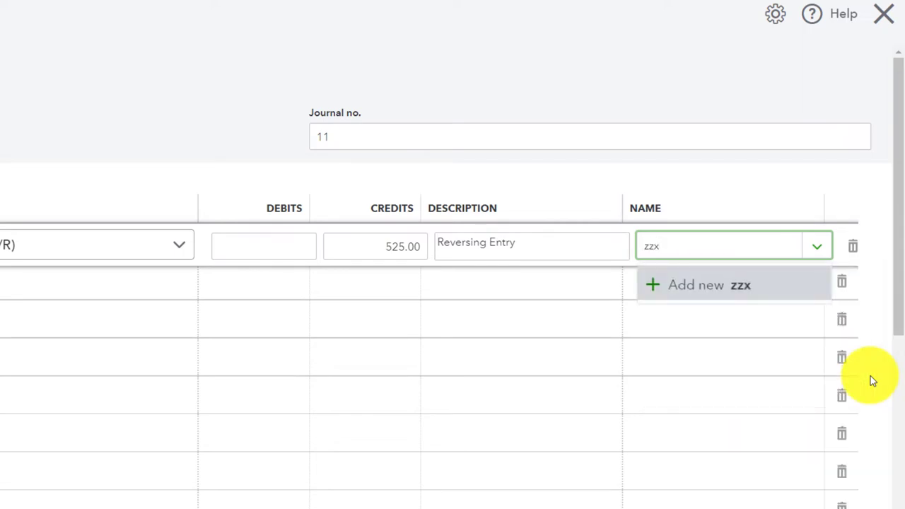
key("BackSpace")
key("Down")
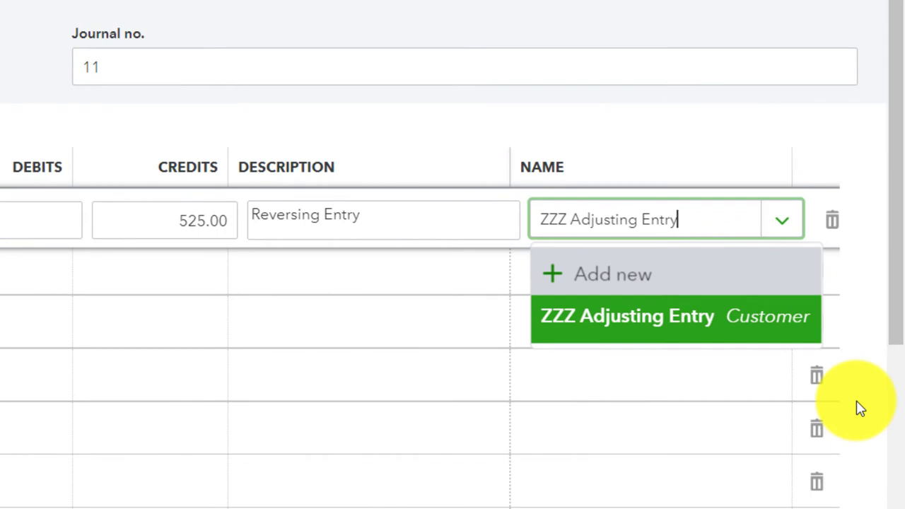
key("Tab")
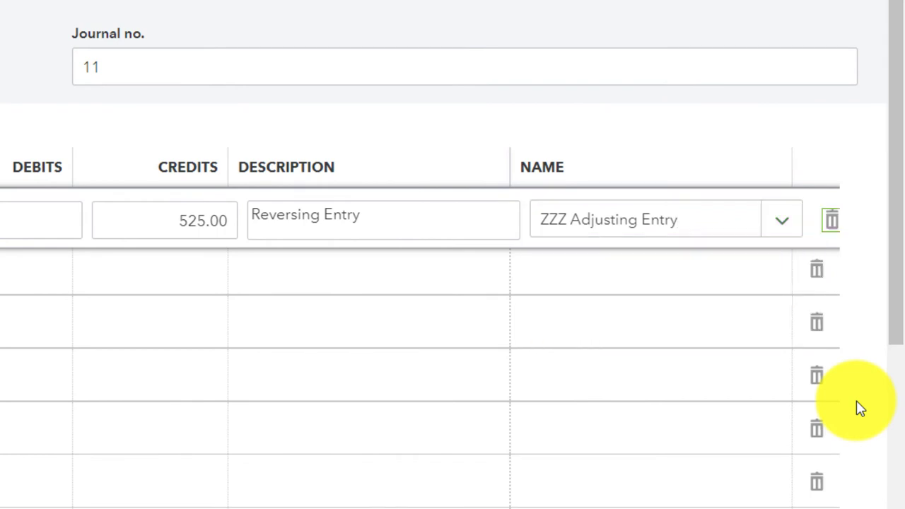
key("Tab")
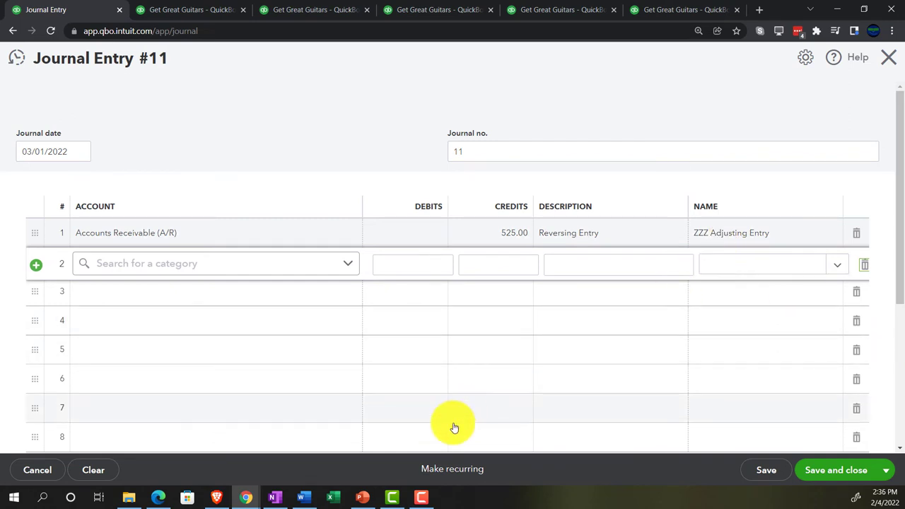
Step: Check the original adjusting entry in the Word document and set line 2's account to Sales of Product Income
left_click(305, 497)
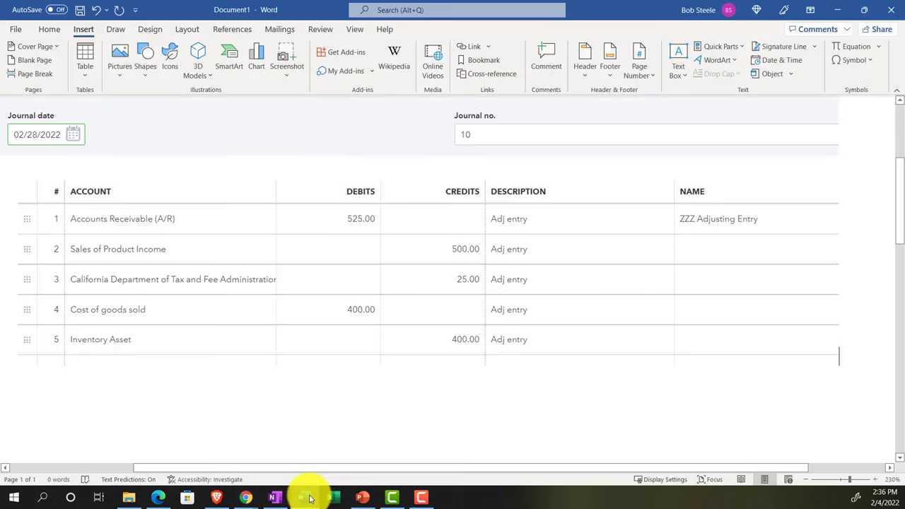
left_click(310, 499)
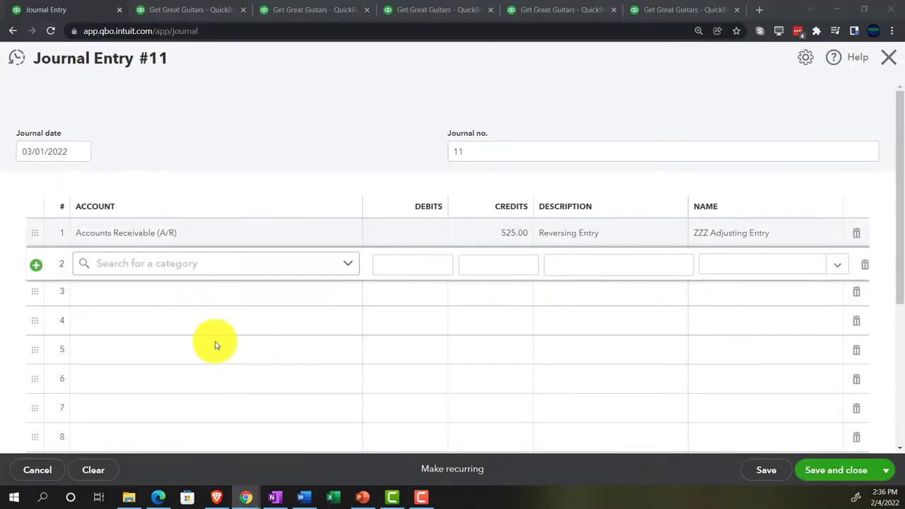
left_click(118, 256)
type("sales o")
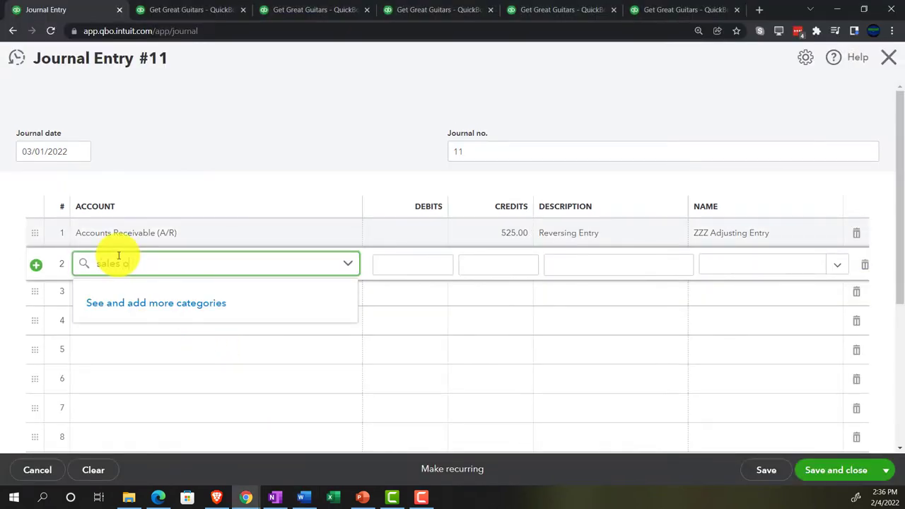
type("f pr")
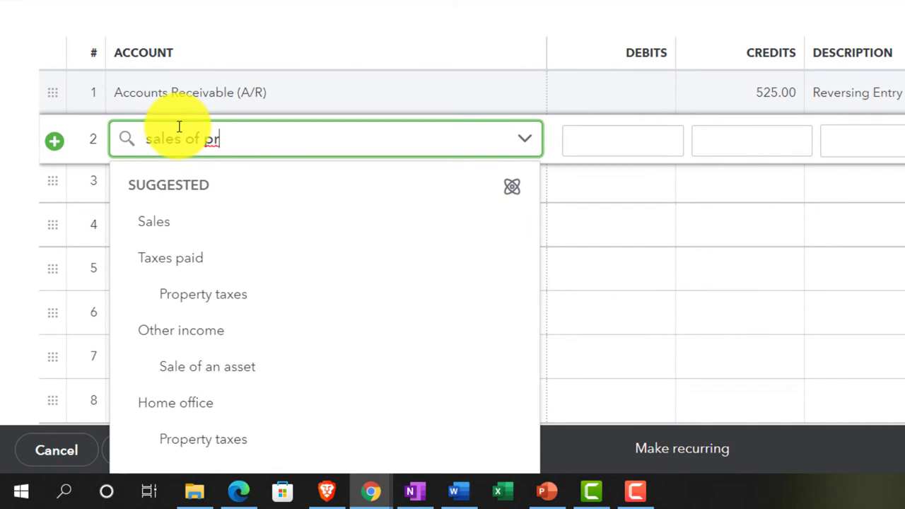
type("odu")
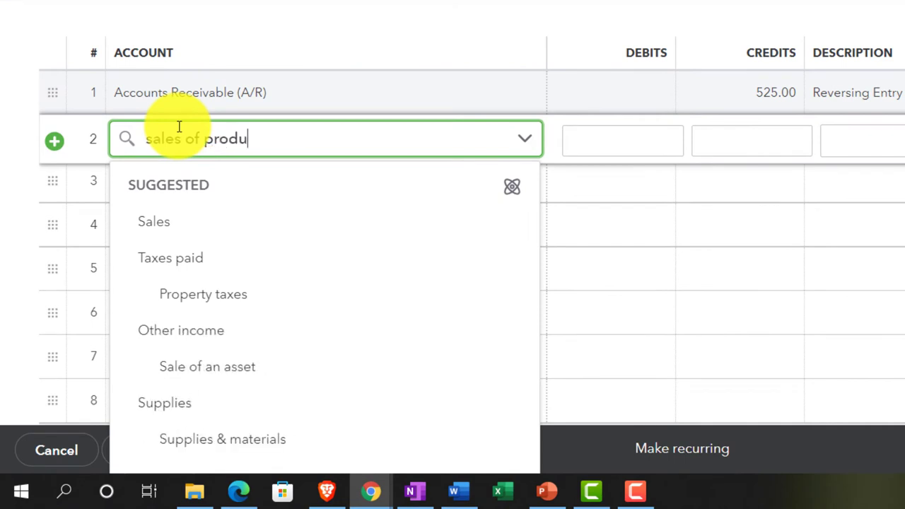
type("c")
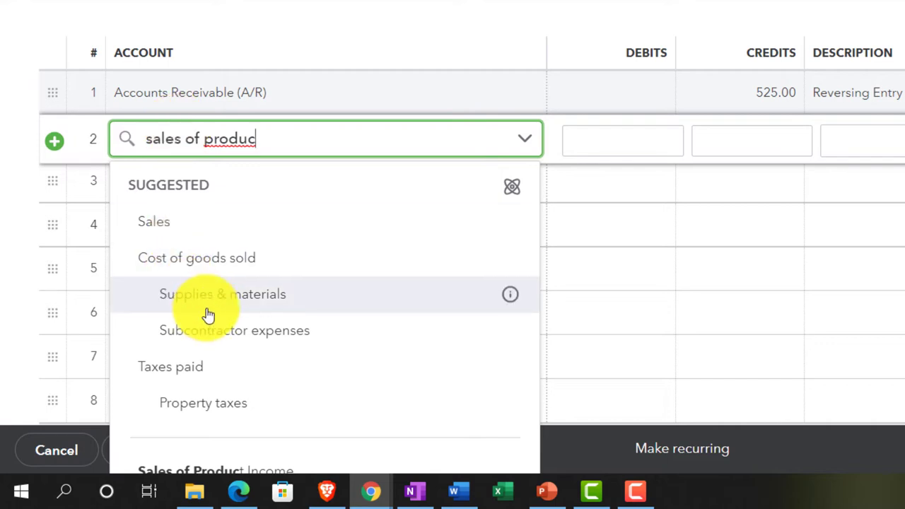
left_click(215, 463)
key("Tab")
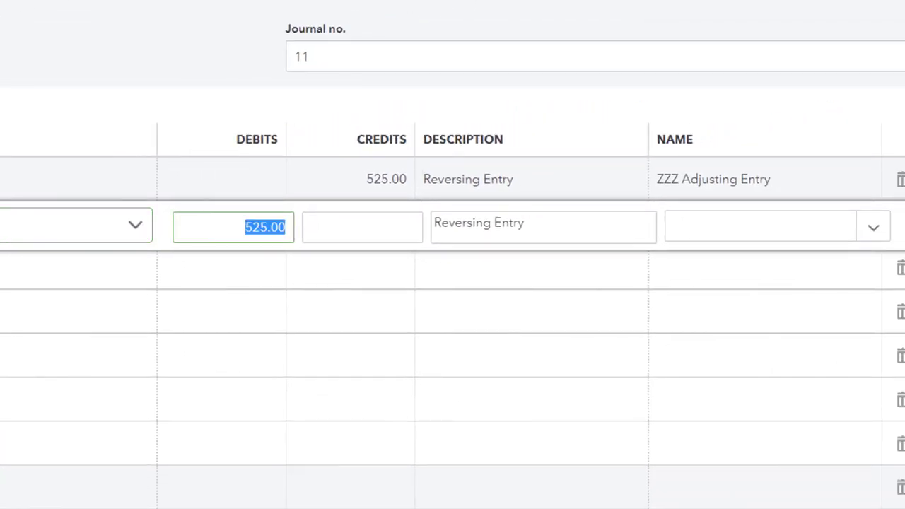
Step: Consult the original entry in Word and set the Sales of Product Income debit to 500, keeping the "Reversing Entry" description
left_click(303, 497)
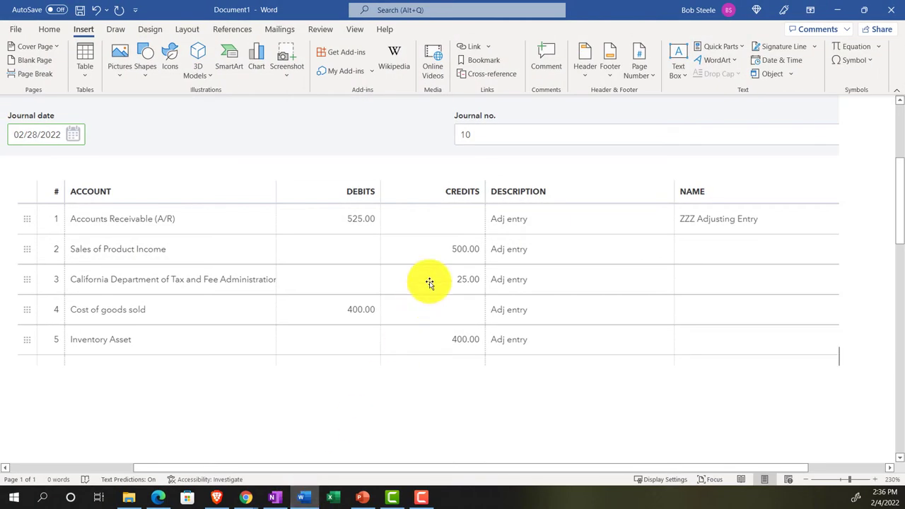
left_click(302, 497)
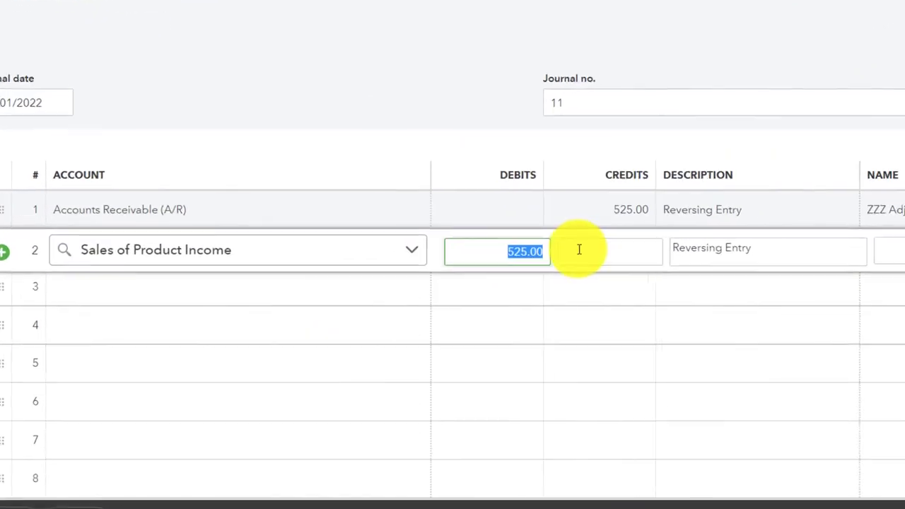
type("500")
key("Tab")
key("Tab")
key("Tab")
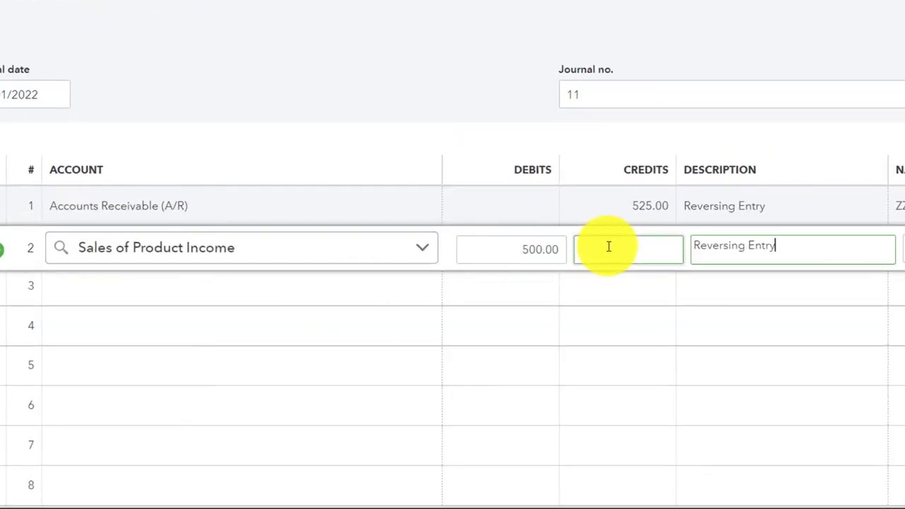
key("Tab")
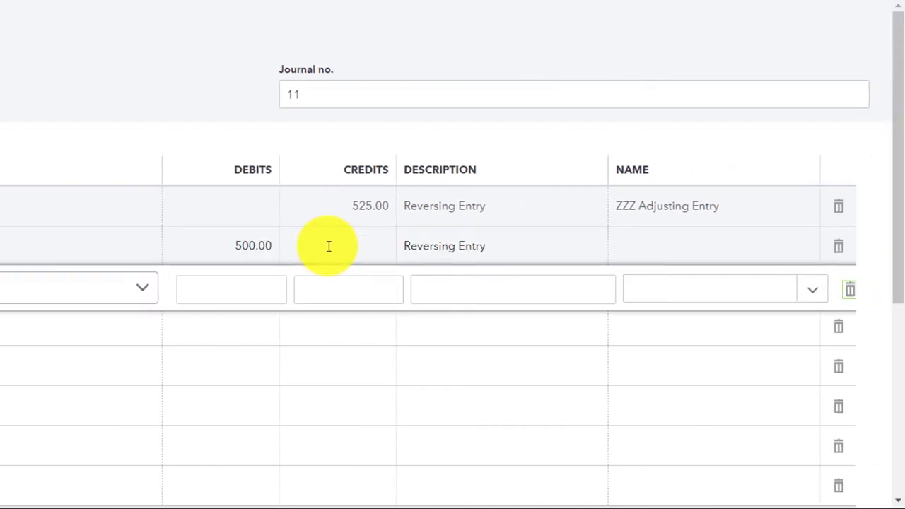
Step: Try to find line 3's account by searching for "sales tax payable" and "sales tax"
left_click(47, 291)
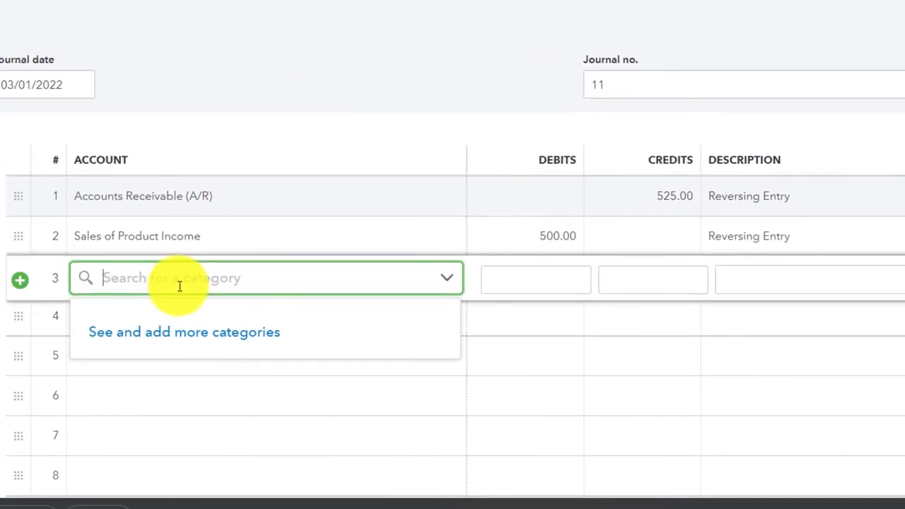
type("sale ")
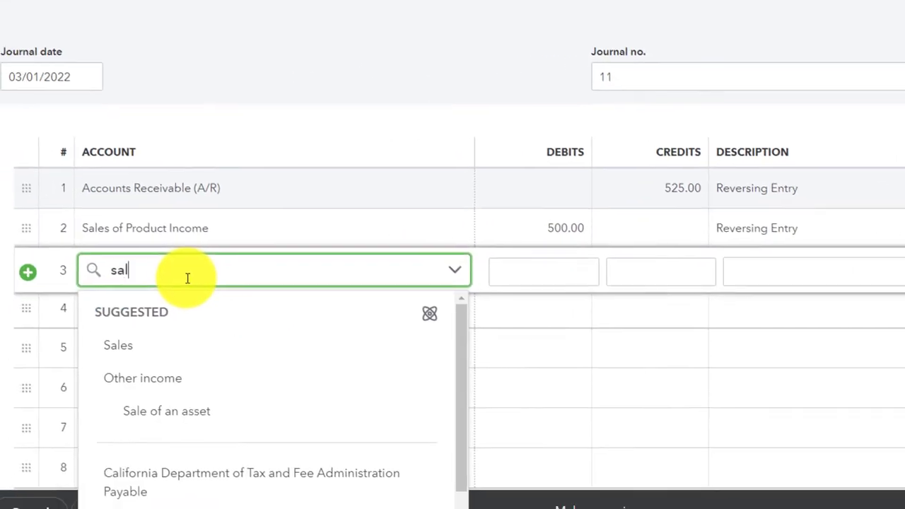
type("ta")
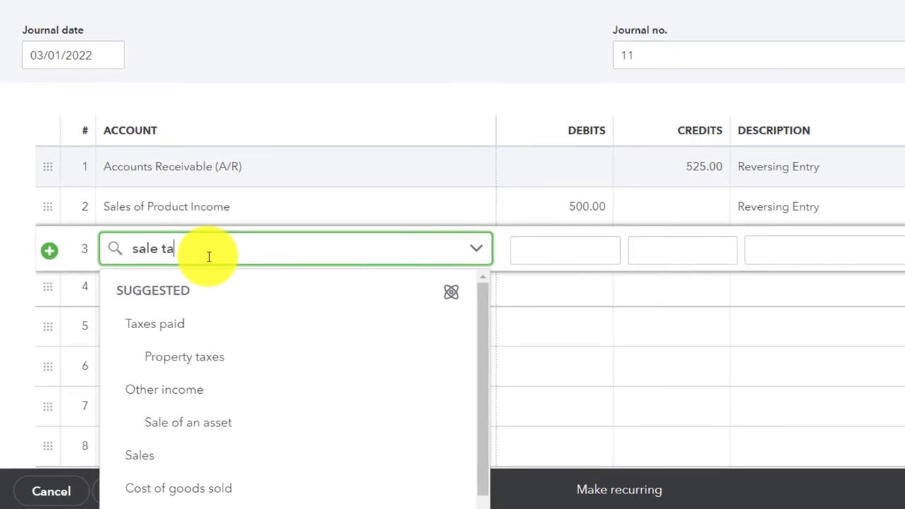
type("x p")
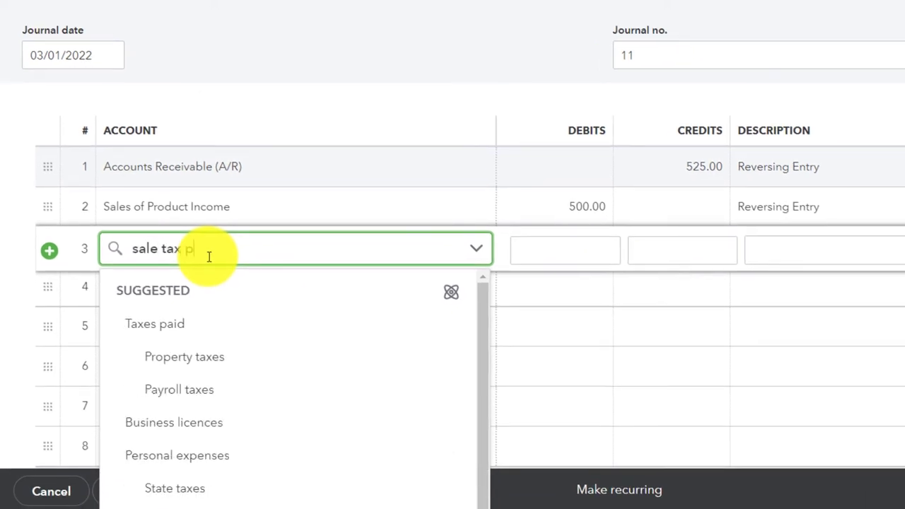
type("ayable")
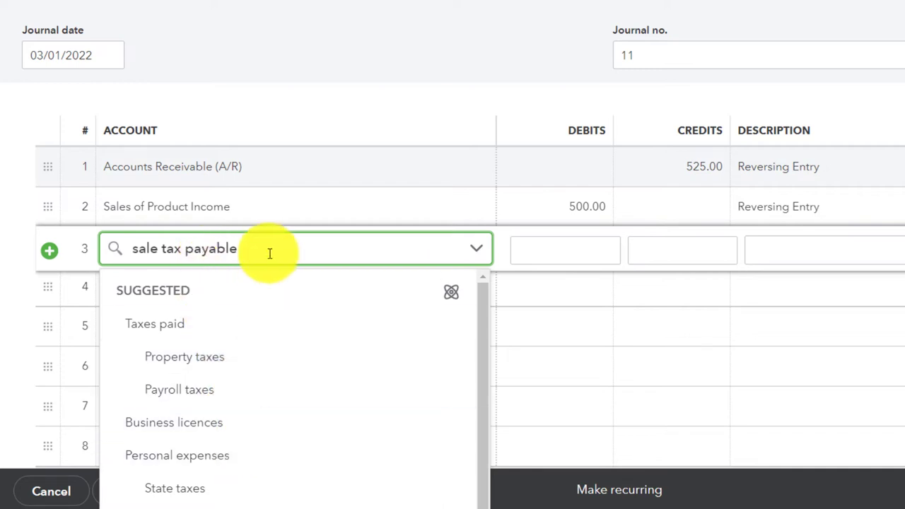
left_click(158, 250)
type("s")
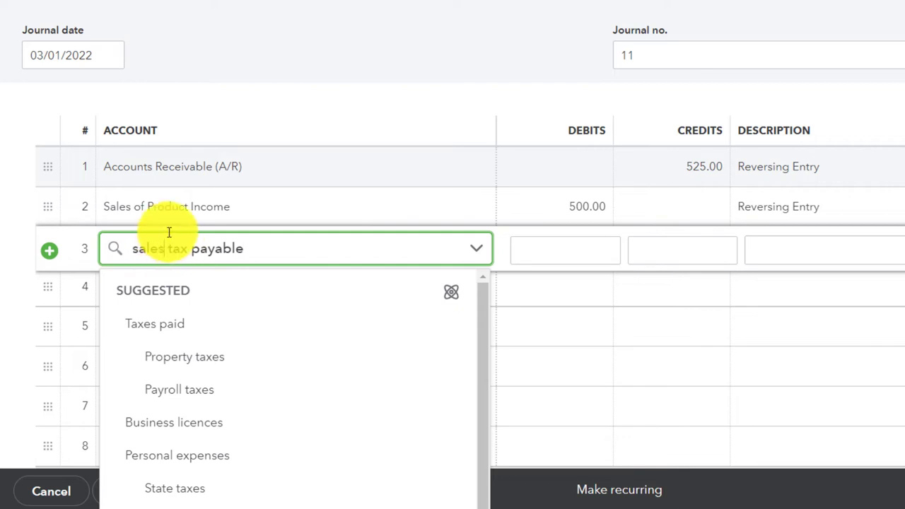
left_click(326, 262)
left_click_drag(326, 261, 1, 212)
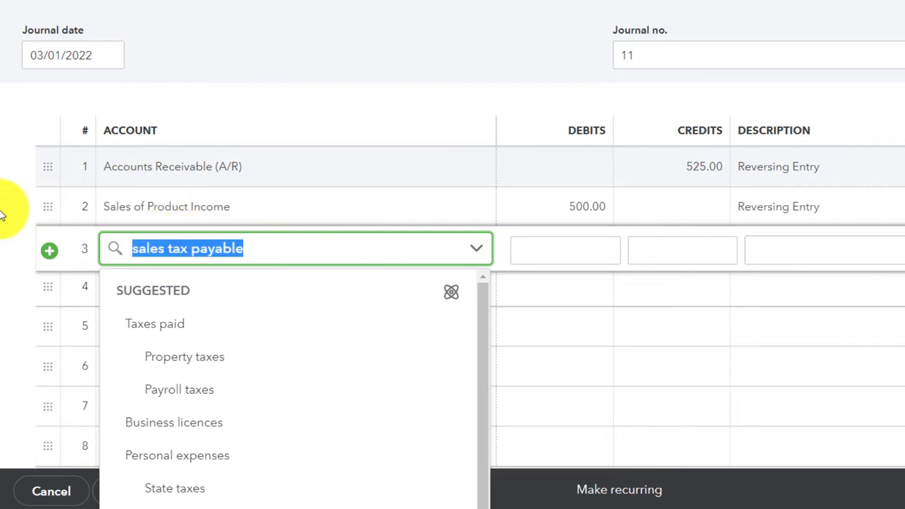
type("sales")
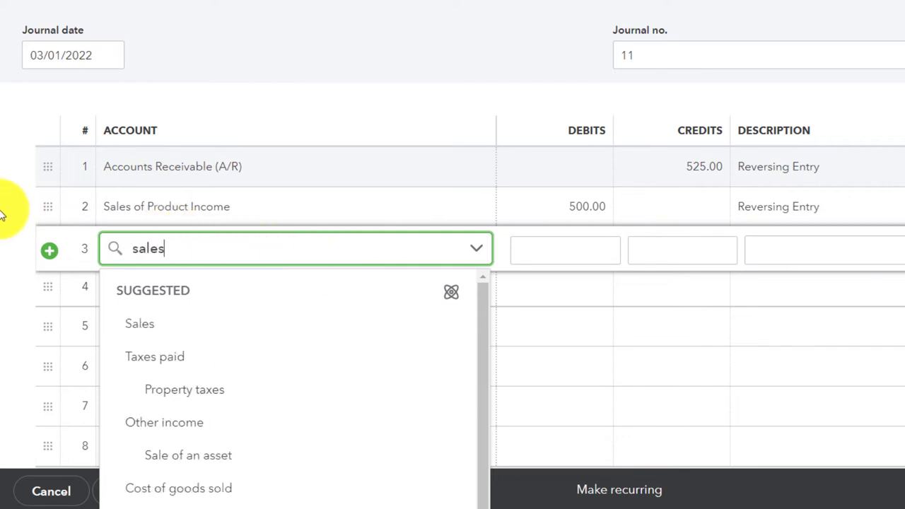
type(" tax")
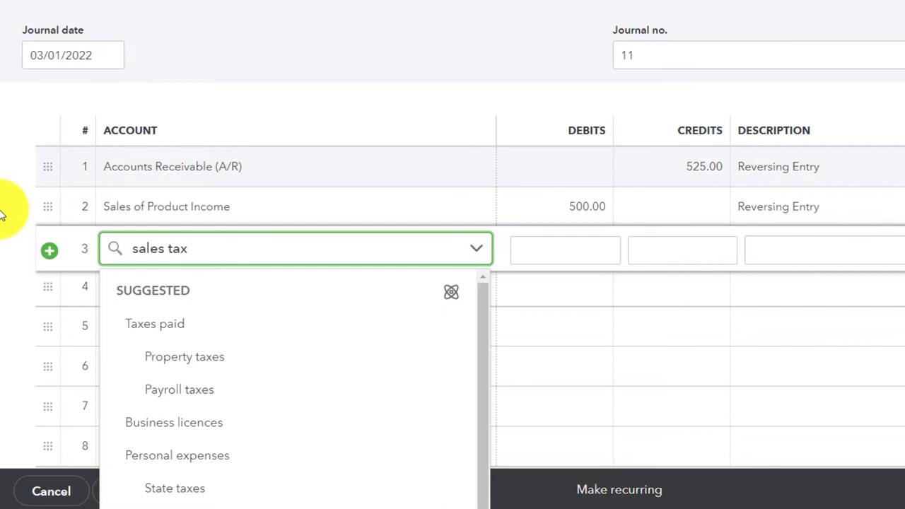
Step: Search line 3's account by "californ" and choose Sales Tax Payable under California Department of Tax and Fee Administration Payable
key("ctrl+a")
type("californ")
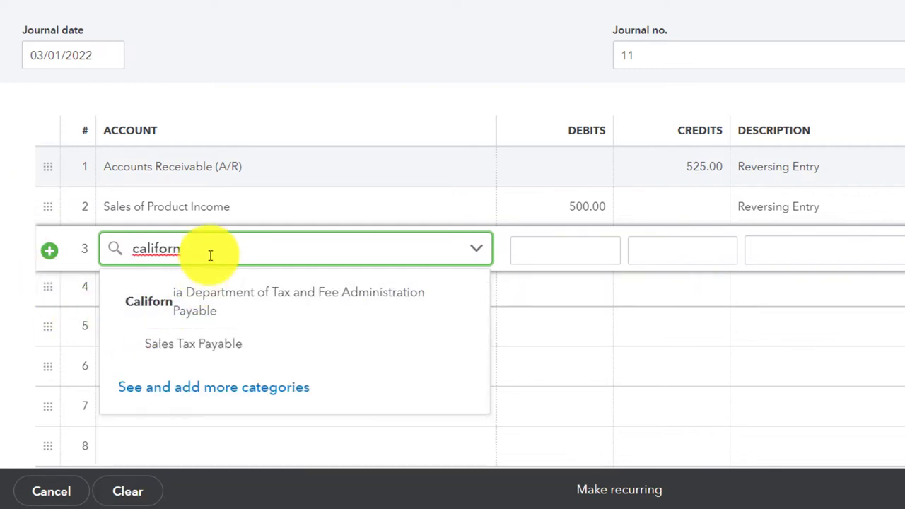
left_click(179, 351)
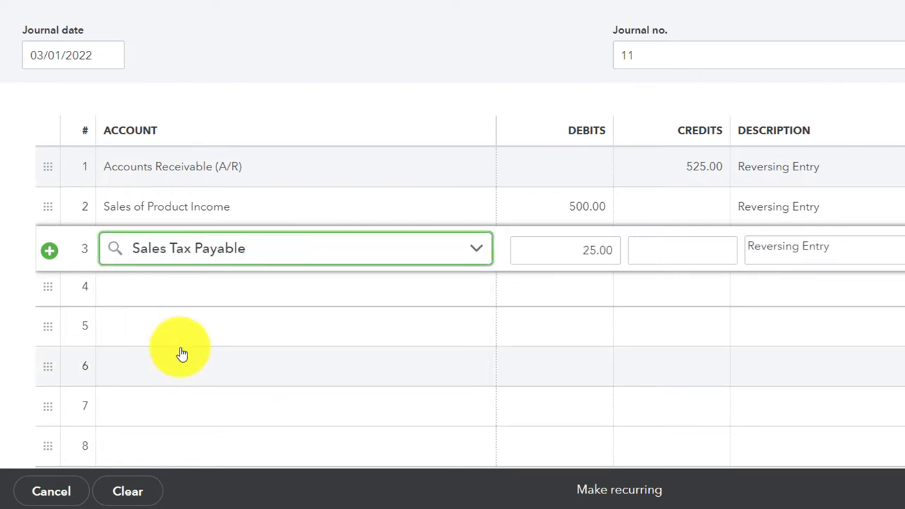
key("Tab")
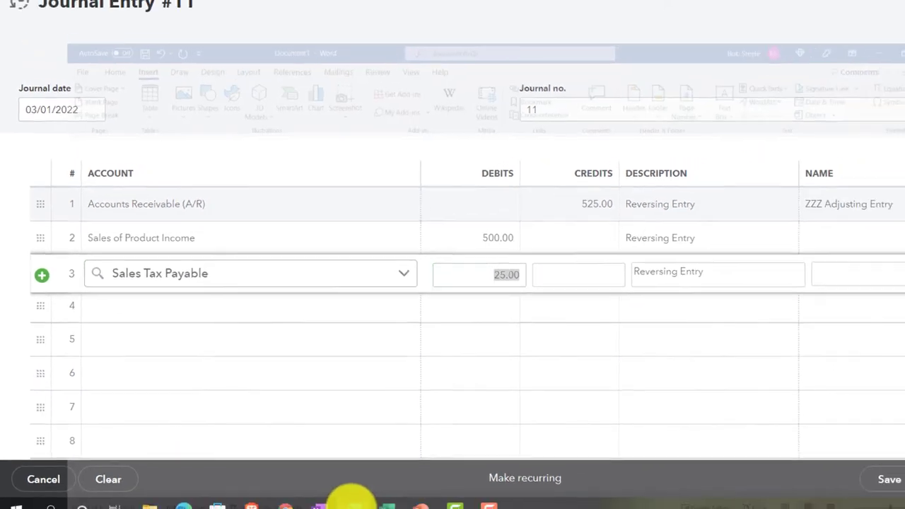
Step: Check the sales tax amount in the Word document and accept the 25.00 debit and "Reversing Entry" description on line 3
left_click(304, 498)
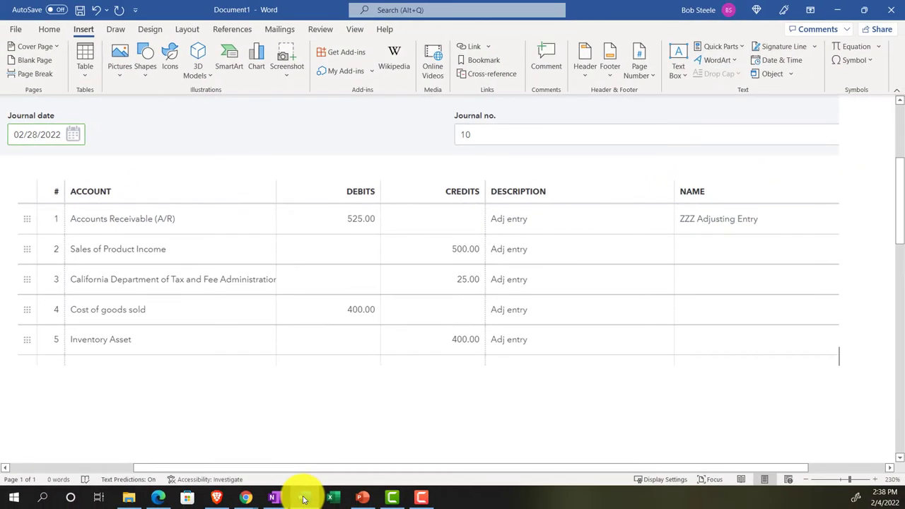
left_click(304, 498)
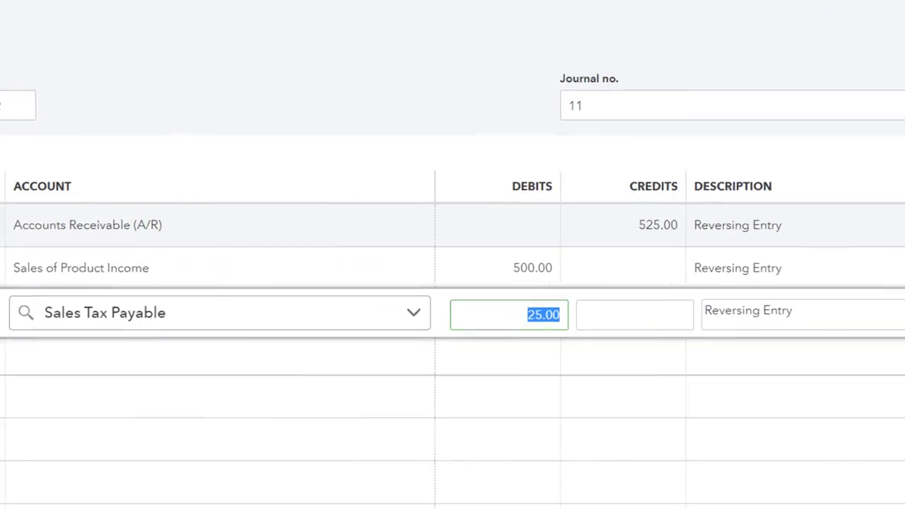
key("Tab")
key("Tab")
key("Tab")
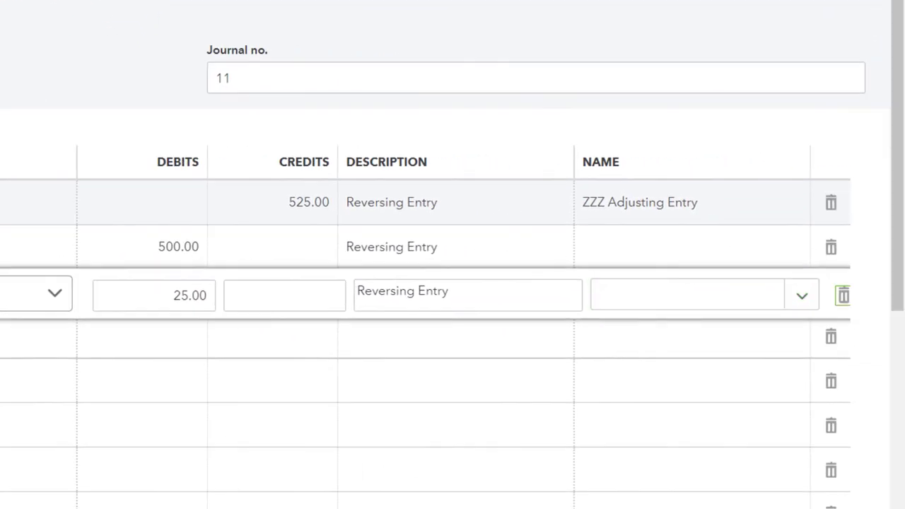
key("Tab")
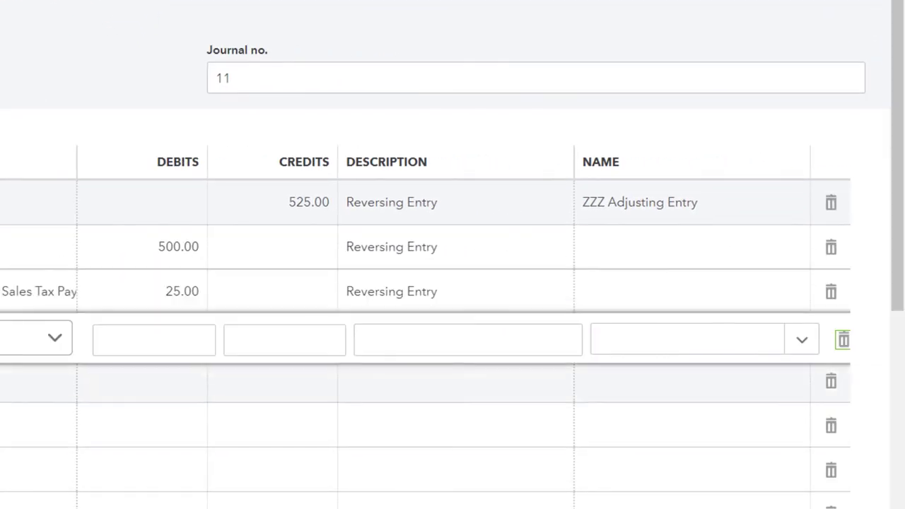
Step: Search line 4's account by "Cost" and choose Cost of goods sold
left_click(223, 275)
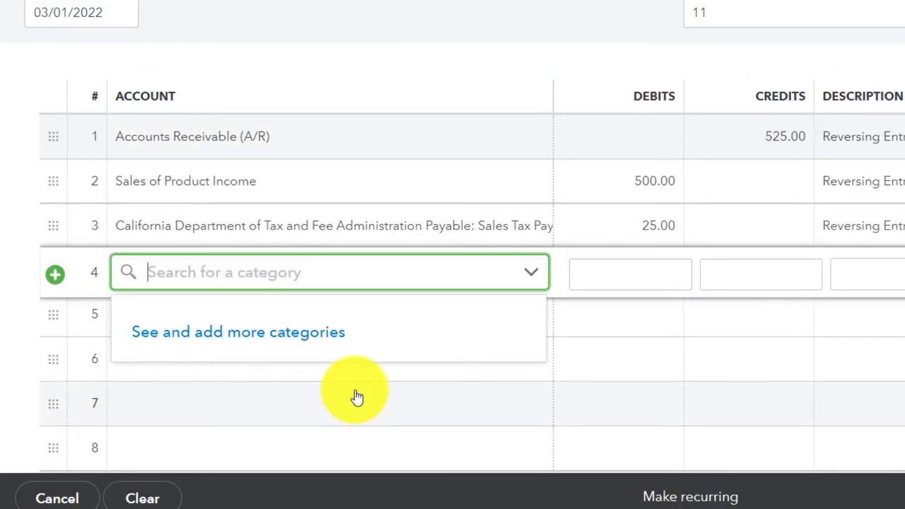
type("Cost")
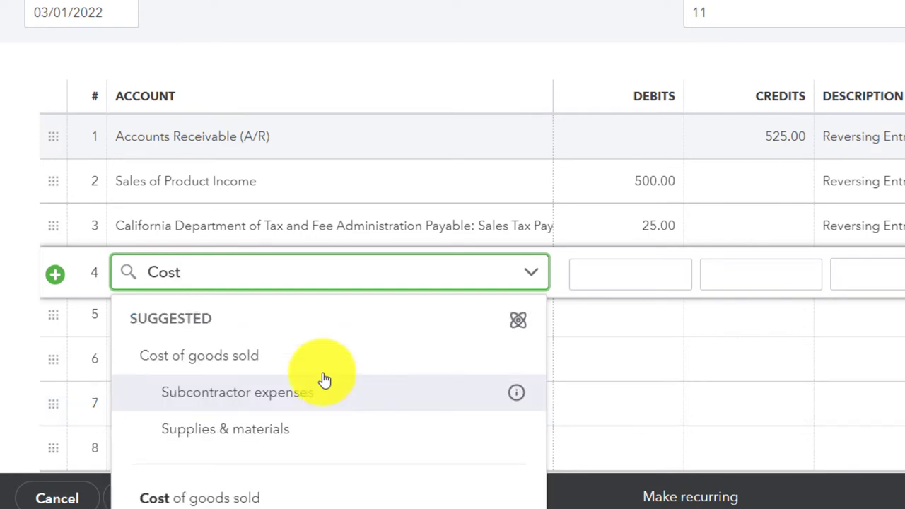
left_click(290, 362)
key("Tab")
key("Tab")
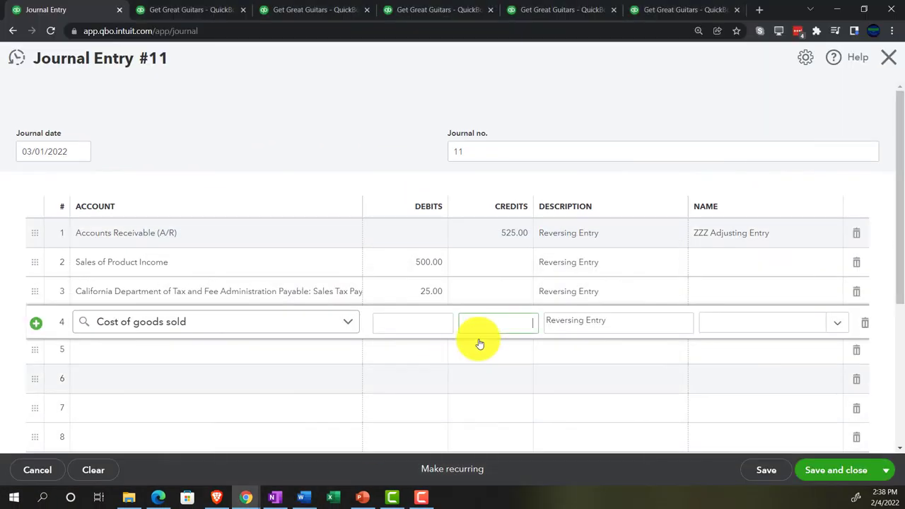
Step: Set the Cost of goods sold line's credit to 400.00, keeping the "Reversing Entry" description
left_click(499, 324)
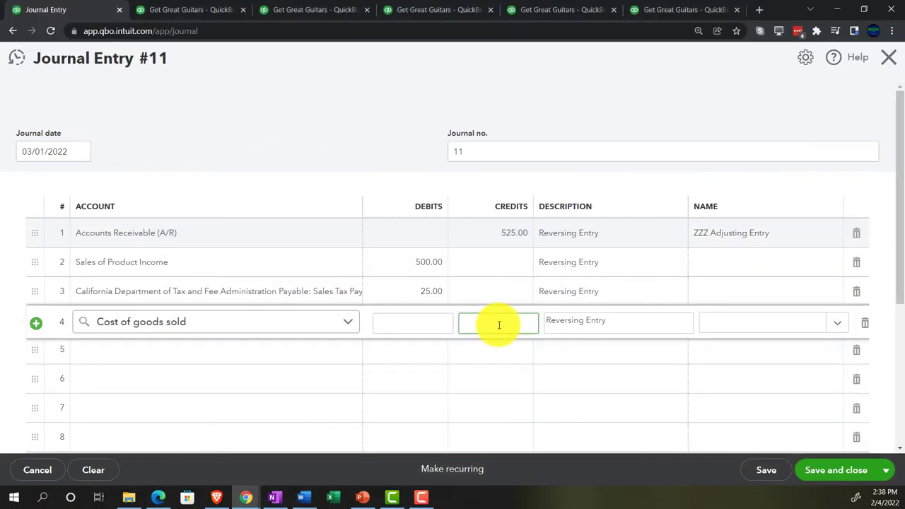
type("4000")
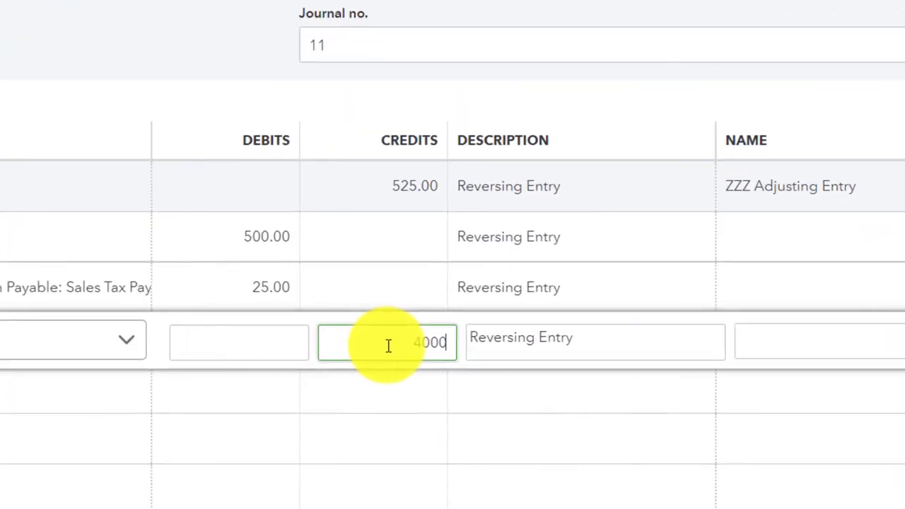
key("Tab")
key("Tab")
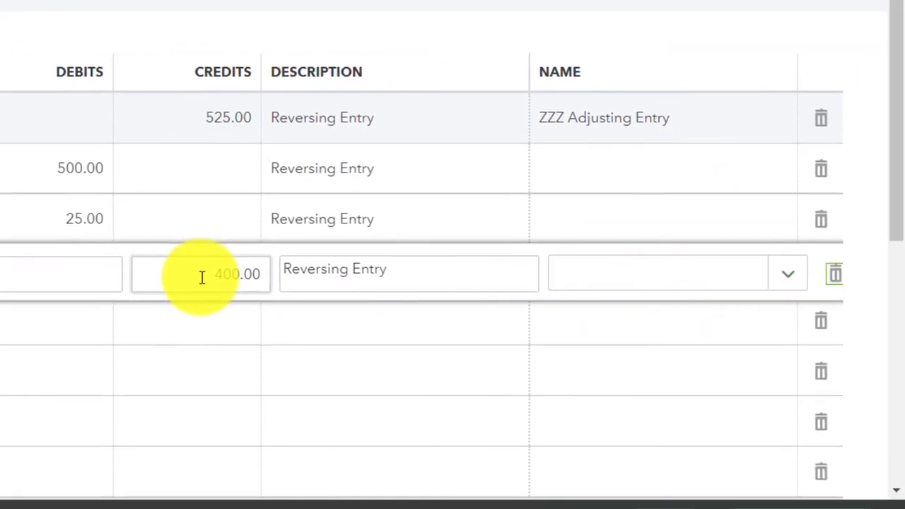
key("Tab")
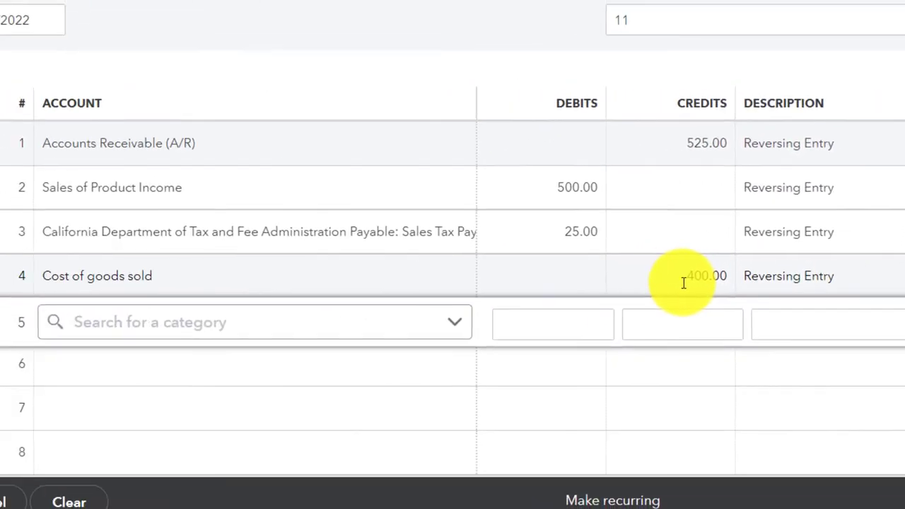
Step: Try to find line 5's account by searching for "inventory"
left_click(275, 333)
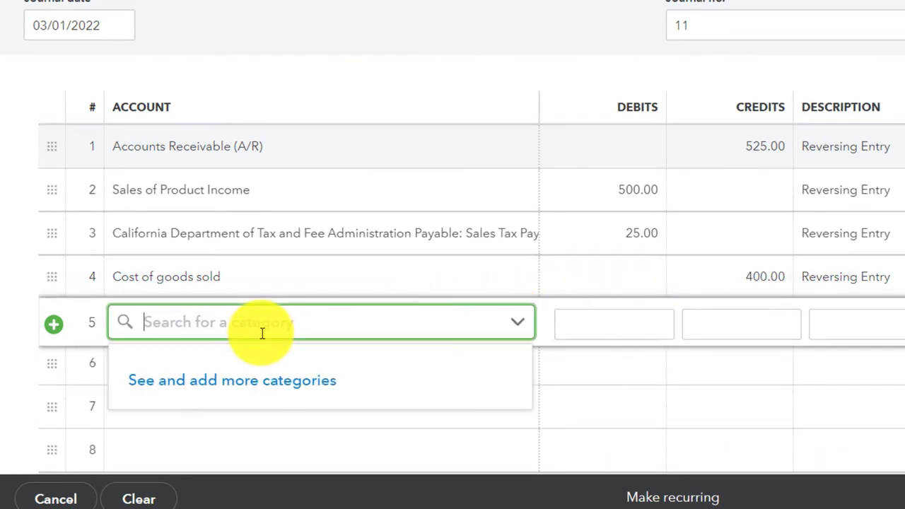
type("inventor")
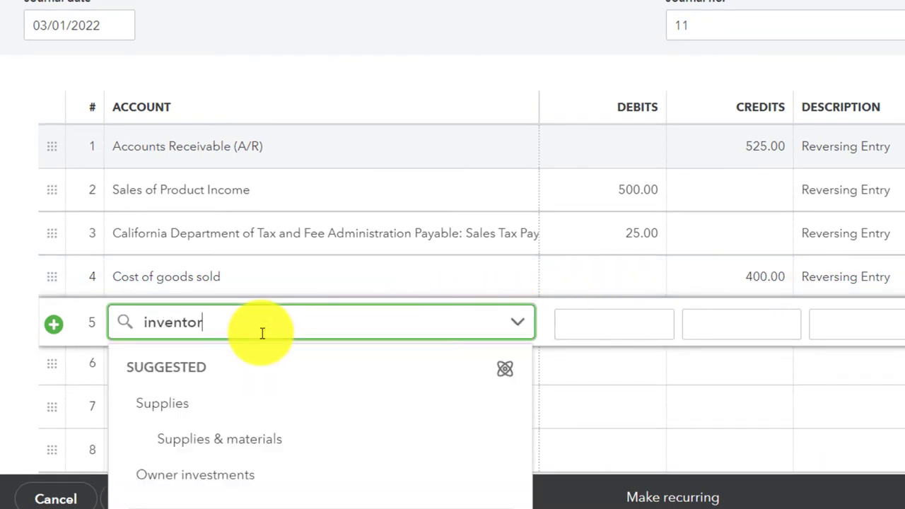
key("BackSpace")
key("BackSpace")
key("BackSpace")
key("BackSpace")
key("BackSpace")
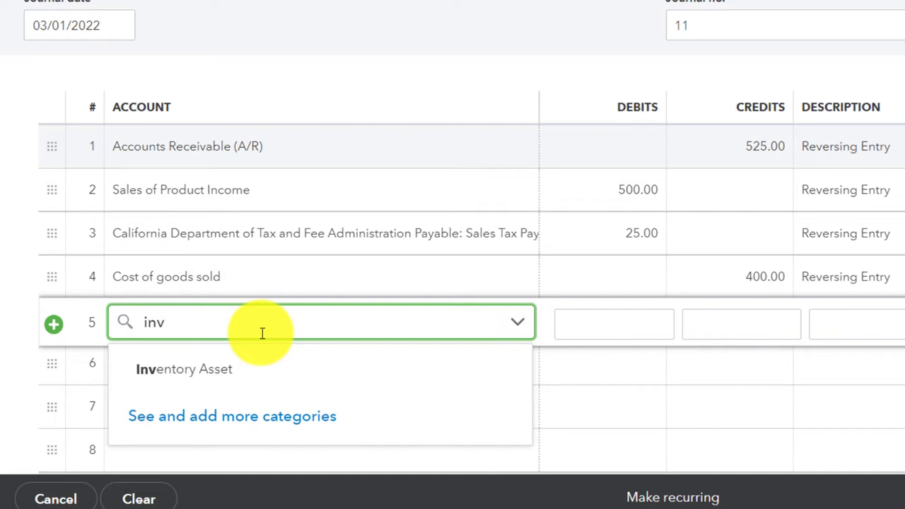
type("entory")
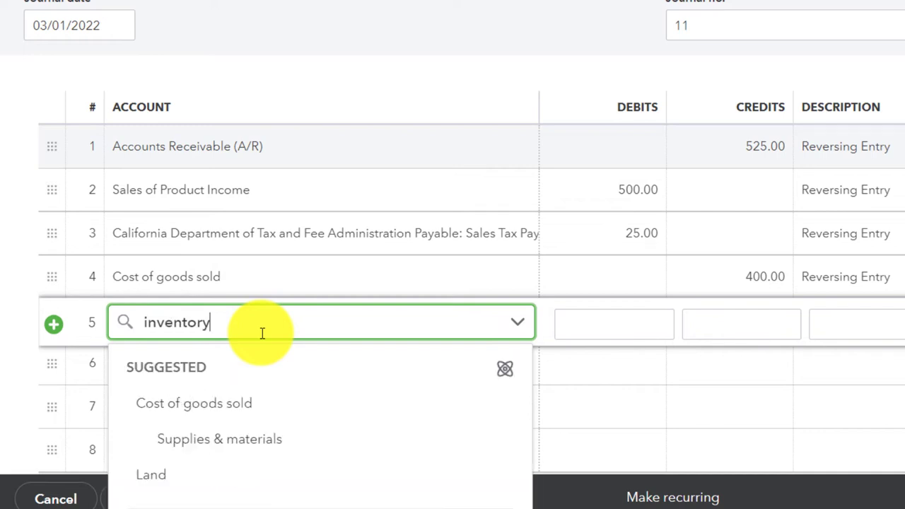
Step: Search line 5's account by "invent" and choose Inventory Asset, keeping the 400.00 debit and "Reversing Entry" description
left_click_drag(244, 328, 110, 319)
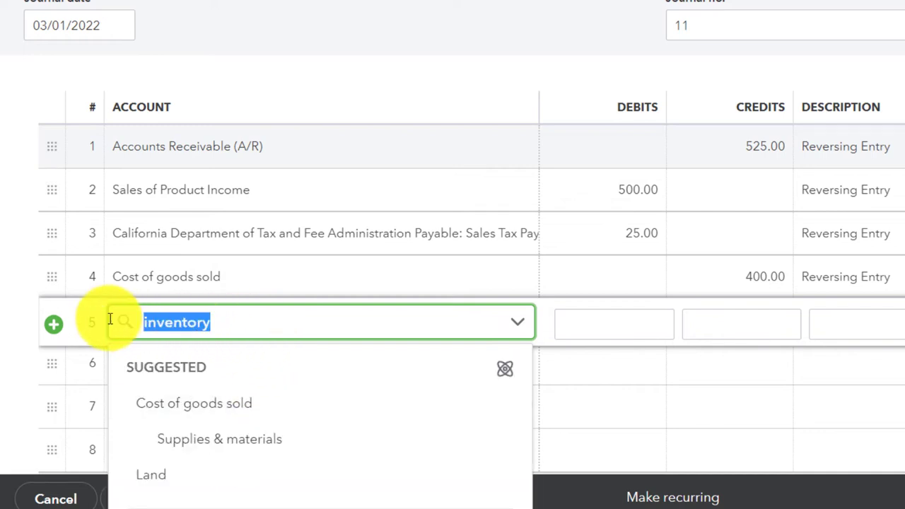
type("i")
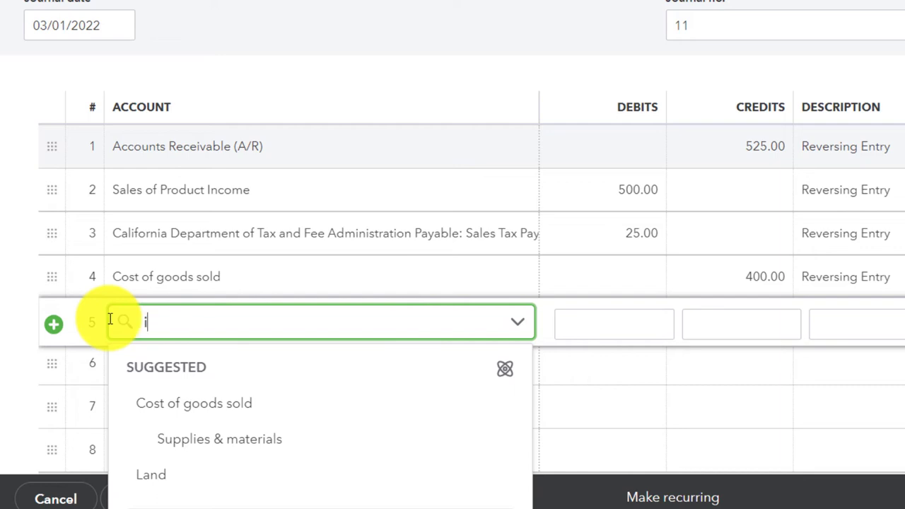
type("nven")
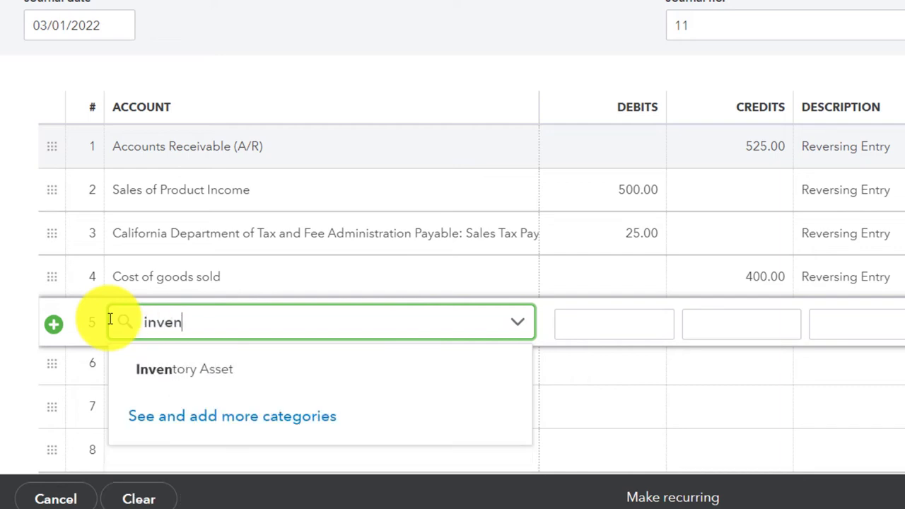
type("t")
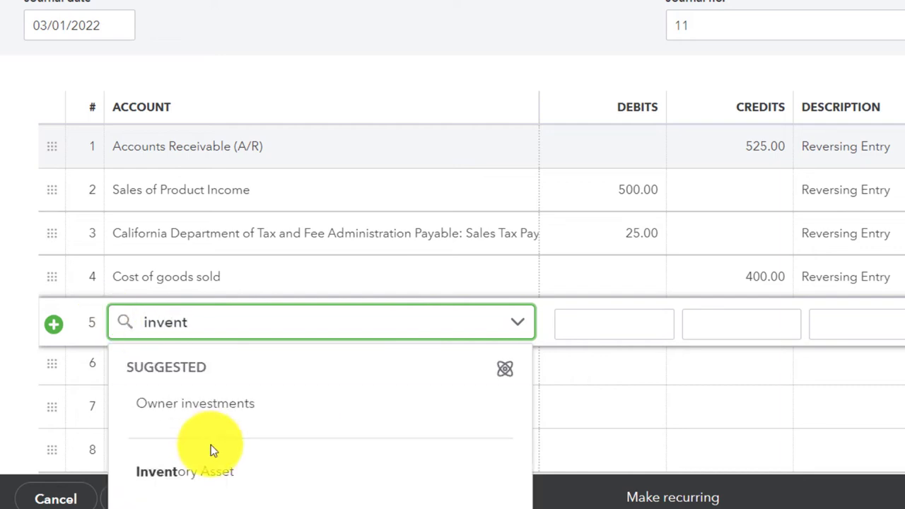
left_click(231, 474)
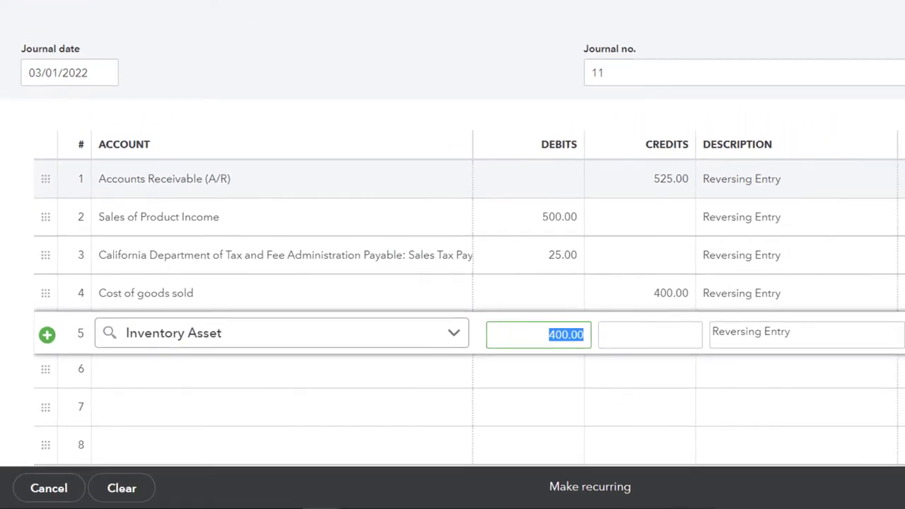
Step: Examine the current assets on the February 28, 2022 balance sheet and return to the journal entry
left_click(183, 10)
scroll(219, 295, "up", 5)
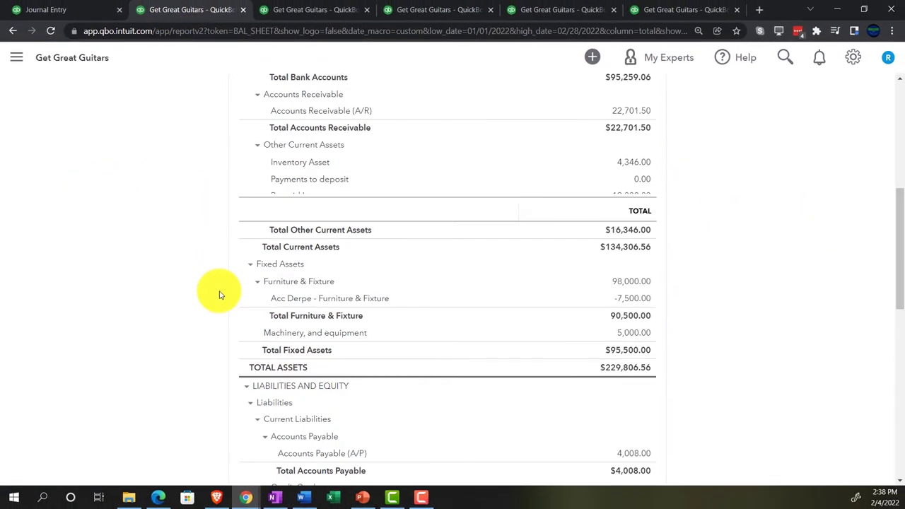
key("ctrl+plus")
key("ctrl+plus")
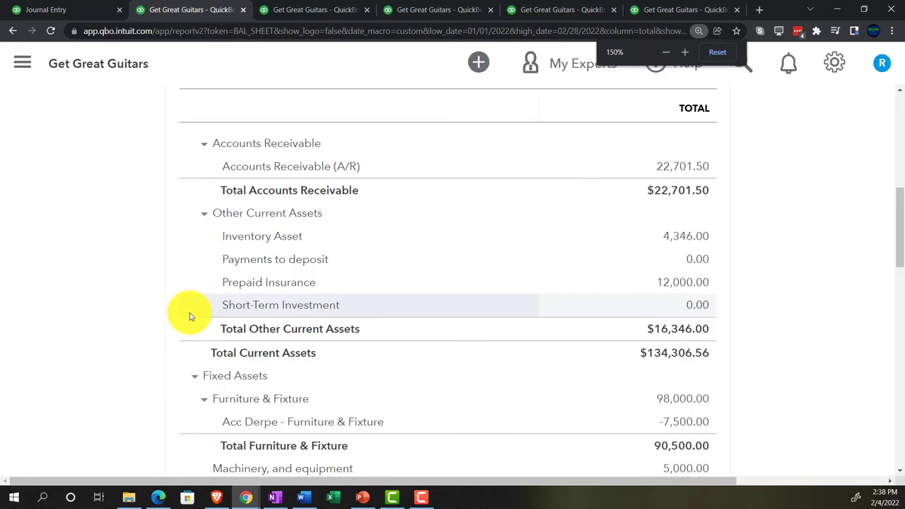
scroll(188, 317, "up", 5)
scroll(137, 346, "down", 1)
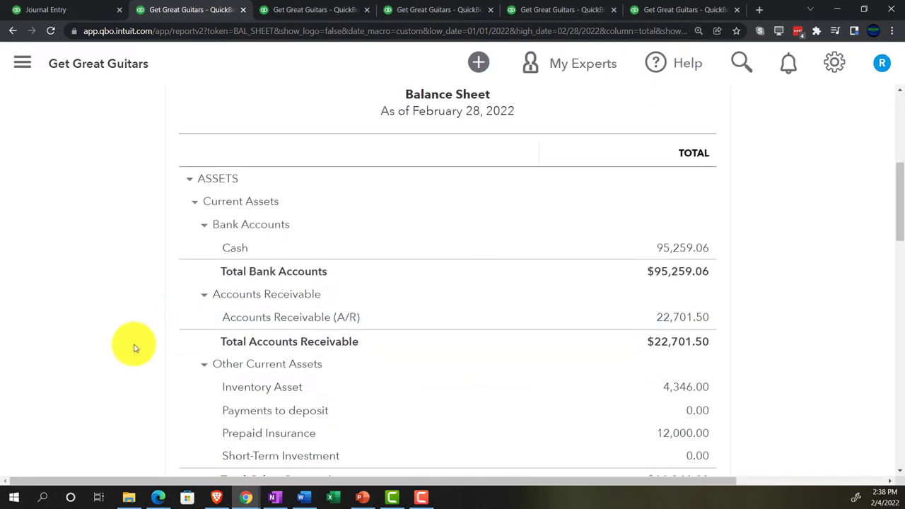
left_click(77, 10)
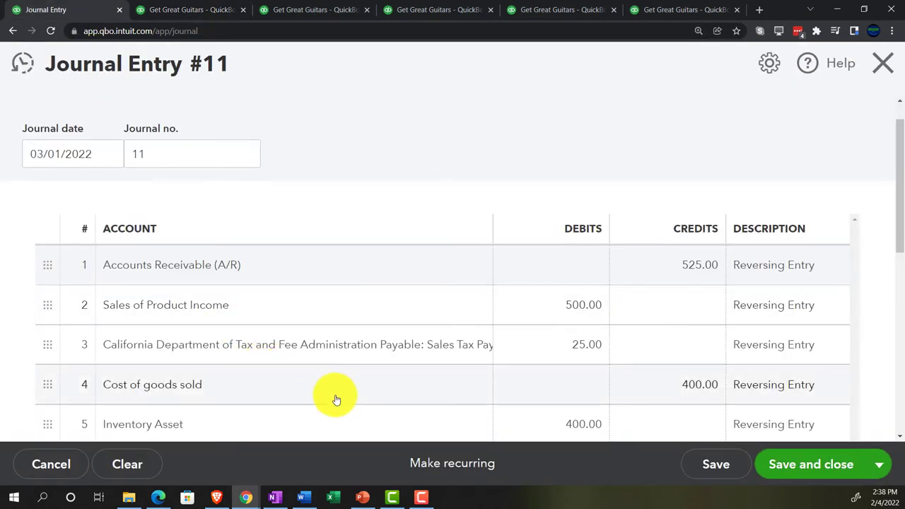
key("ctrl+minus")
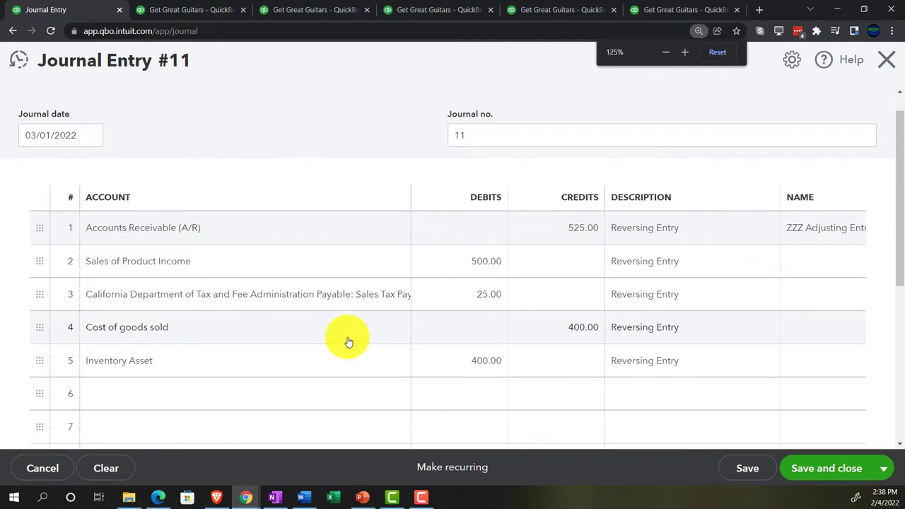
key("ctrl+minus")
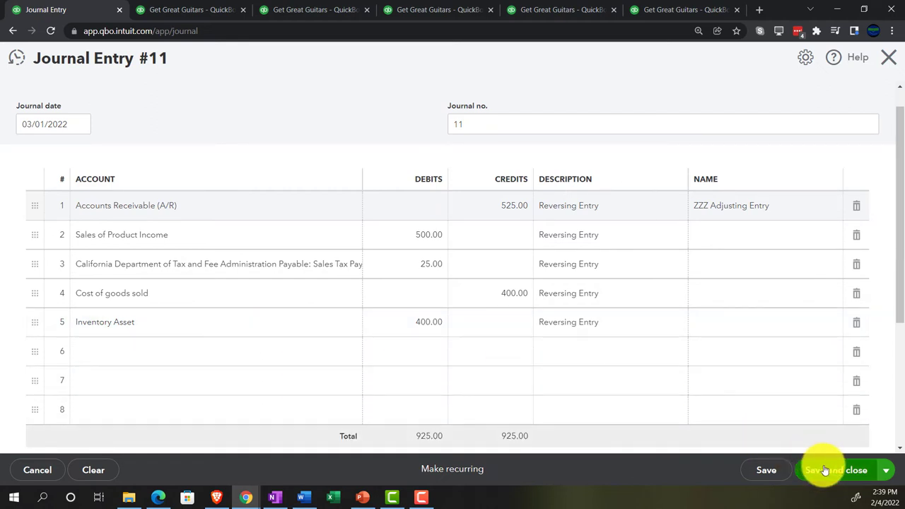
Step: Compare the reversing entry with the original 02/28/2022 adjusting entry in Word, and save and close the reversing entry
left_click(304, 497)
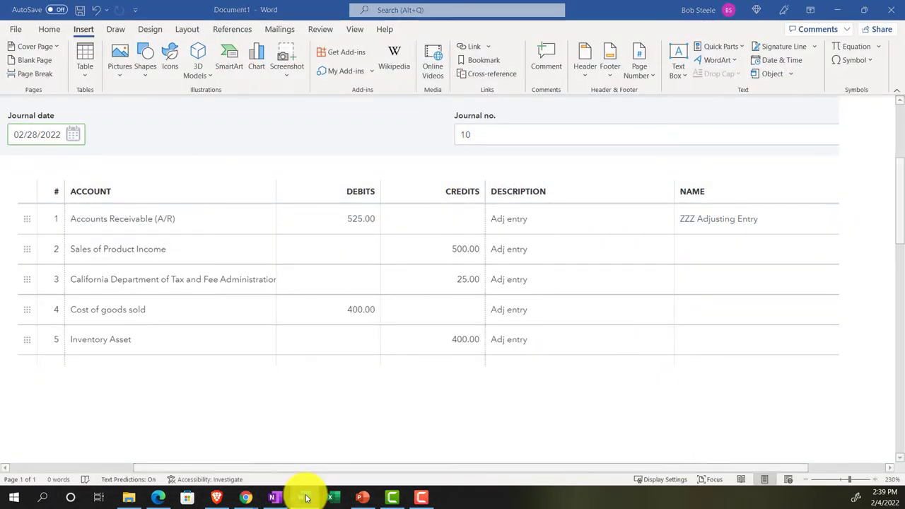
left_click(305, 498)
left_click(305, 498)
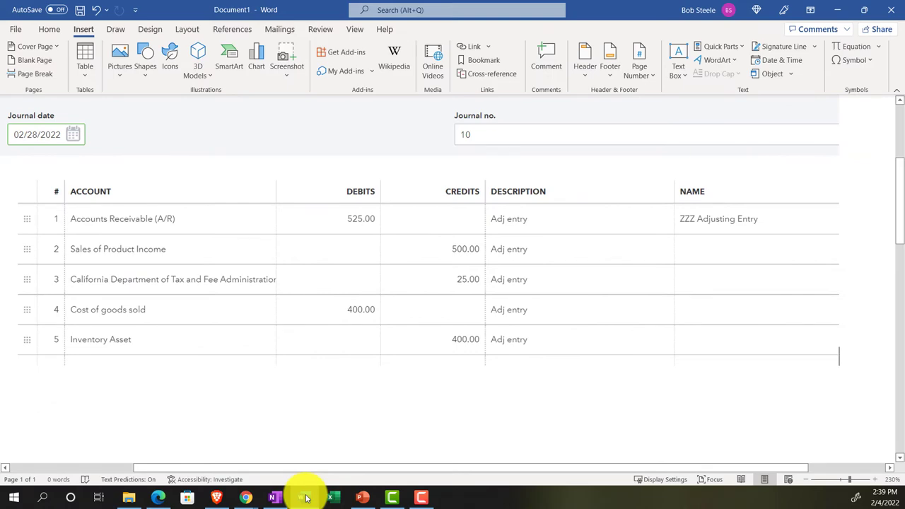
left_click(305, 498)
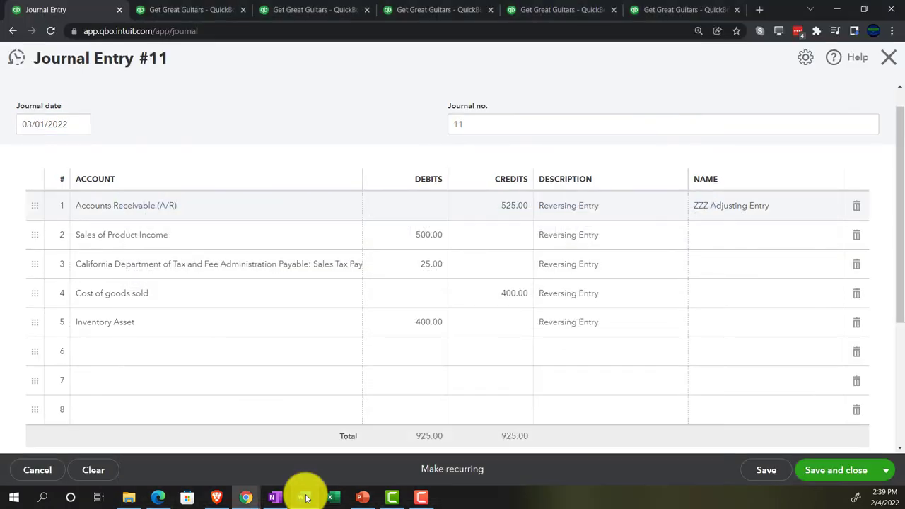
left_click(305, 498)
left_click(305, 498)
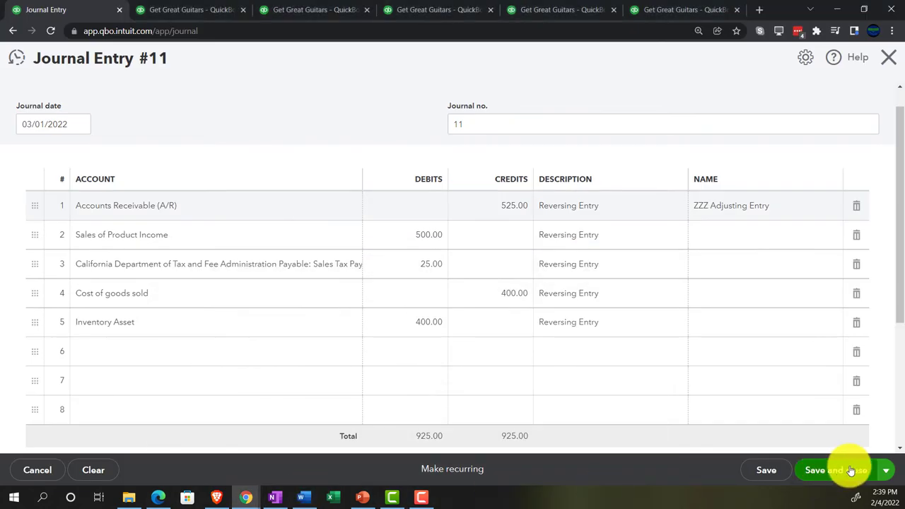
left_click(886, 473)
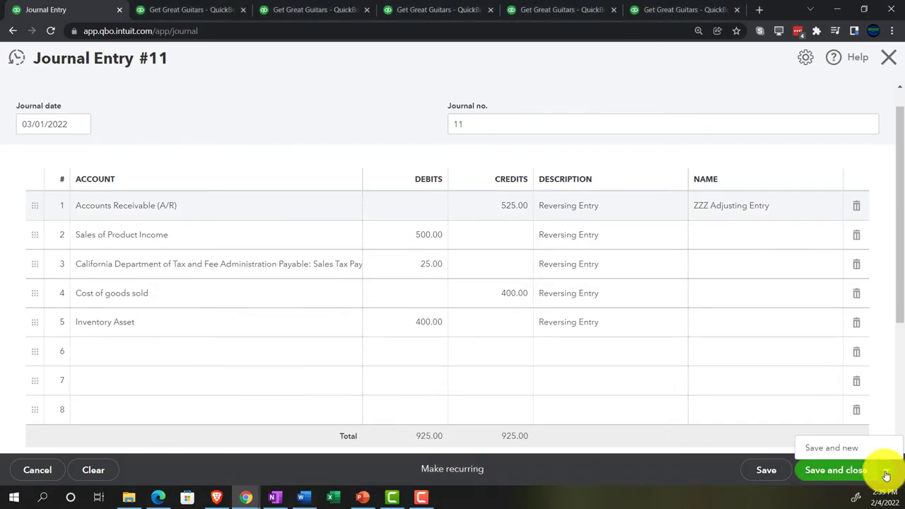
left_click(835, 473)
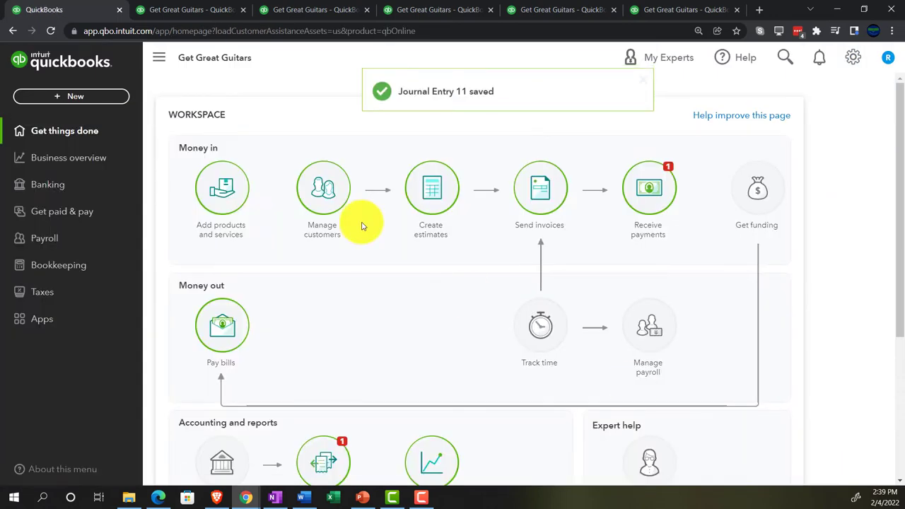
Step: Open the Accounts Receivable (A/R) transaction detail from the February 28, 2022 balance sheet and examine its transactions for the adjusting entry
left_click(220, 10)
key("ctrl+plus")
key("ctrl+plus")
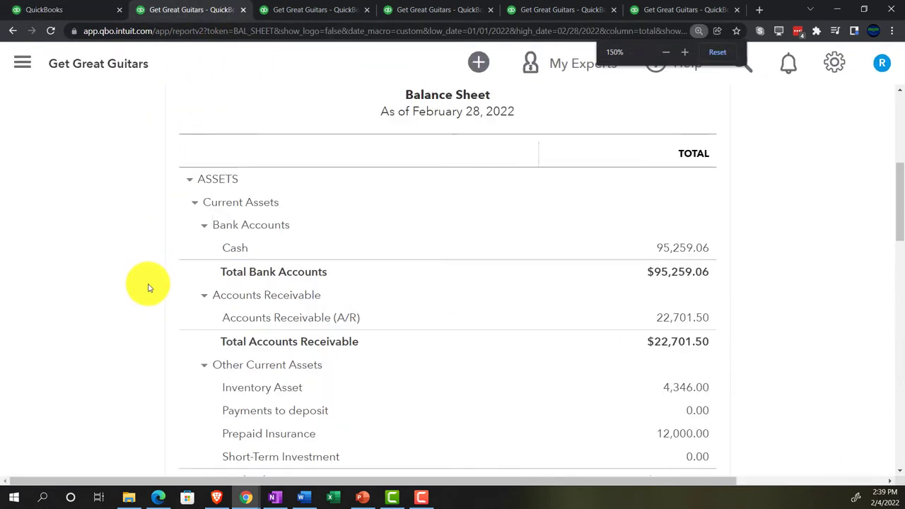
scroll(148, 288, "down", 1)
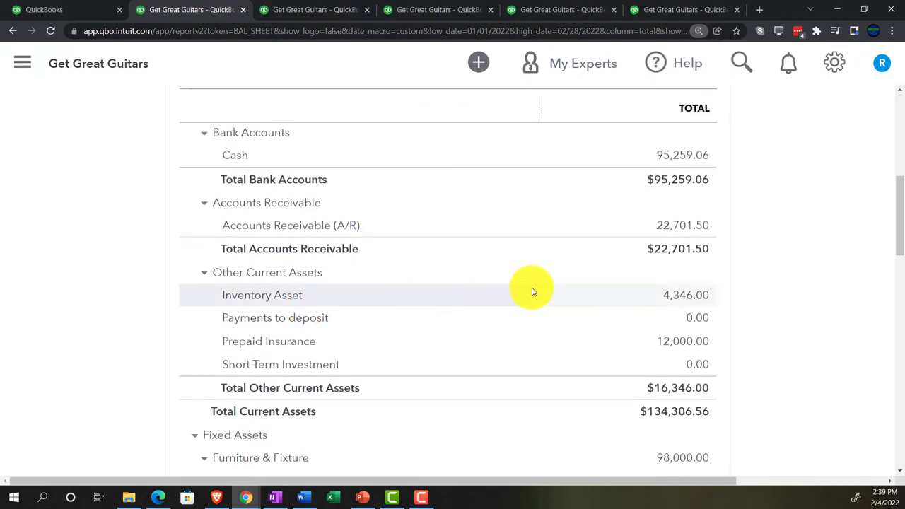
left_click(677, 233)
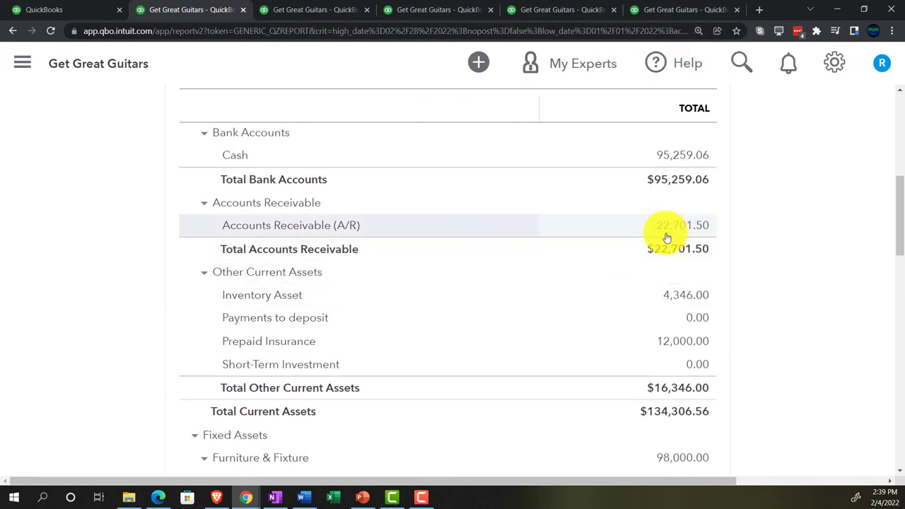
key("ctrl+minus")
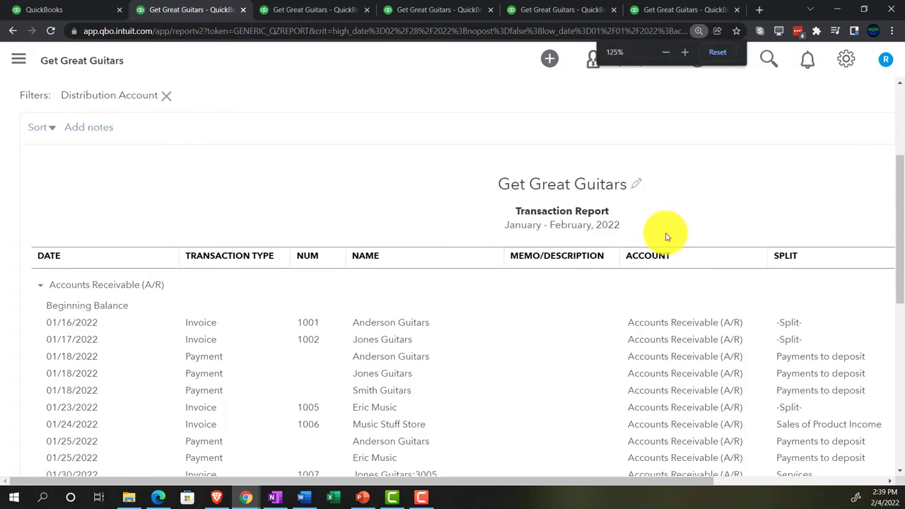
key("ctrl+minus")
key("ctrl+minus")
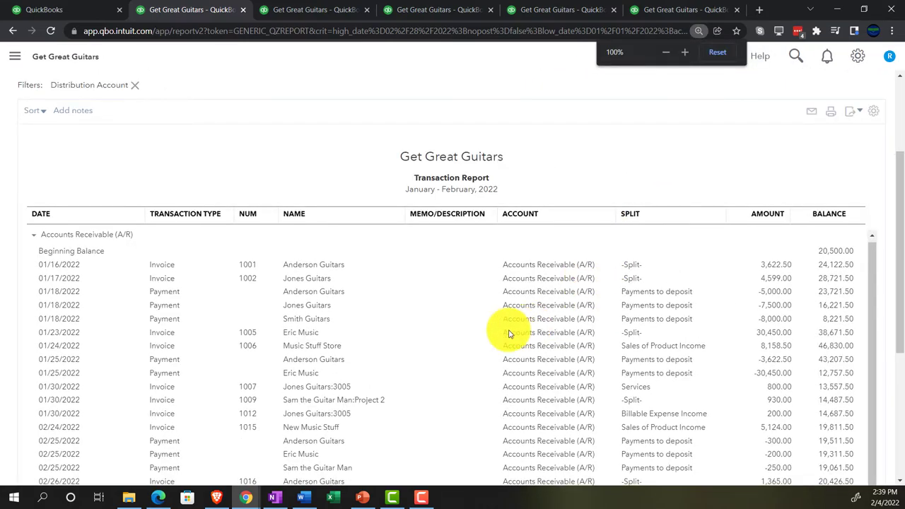
scroll(493, 333, "down", 3)
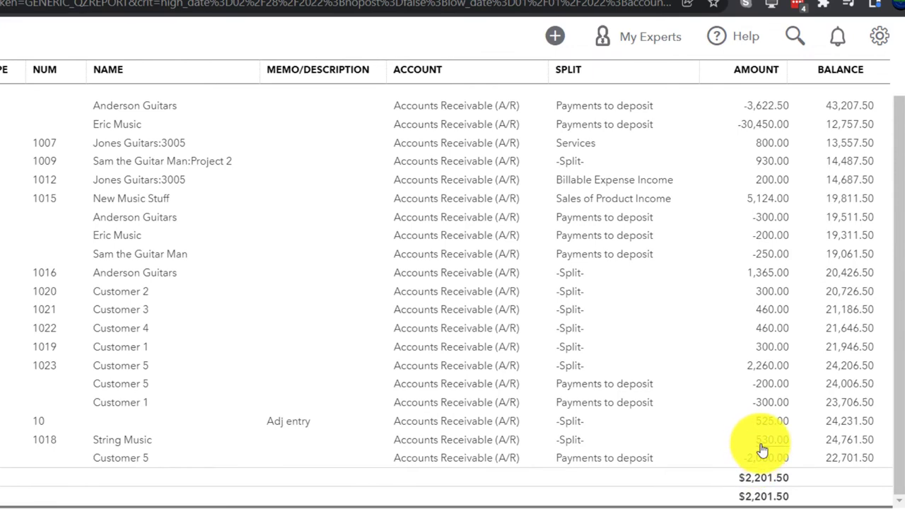
scroll(282, 327, "up", 5)
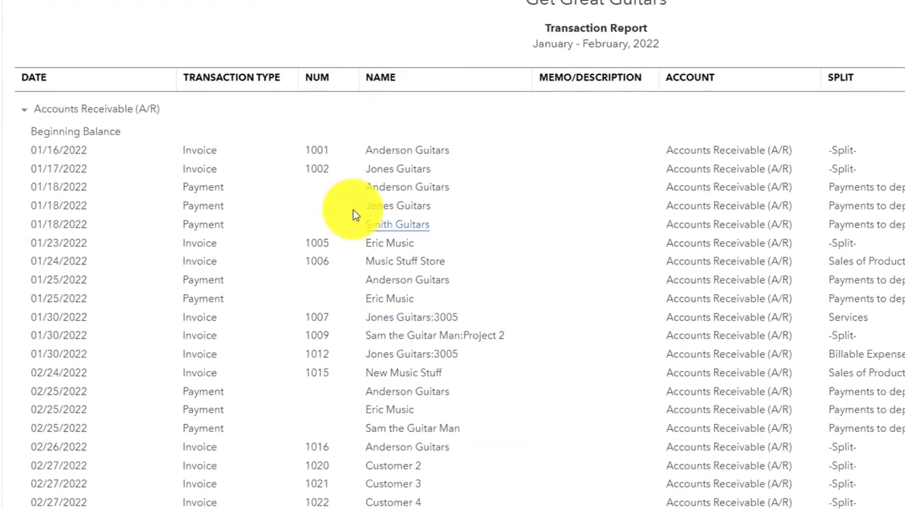
Step: Set the end date of the Accounts Receivable (A/R) transaction report to 03/05/2022 and run the report
triple_click(384, 73)
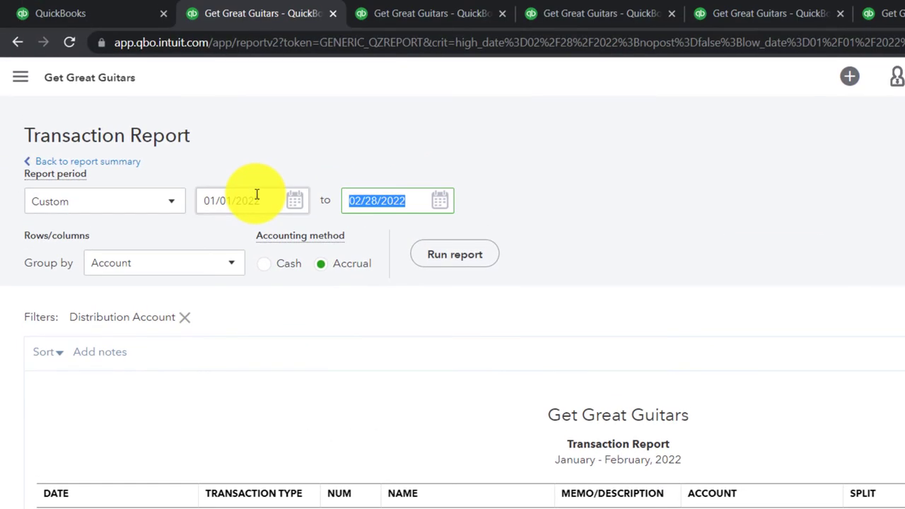
type("03/05/202")
key("Tab")
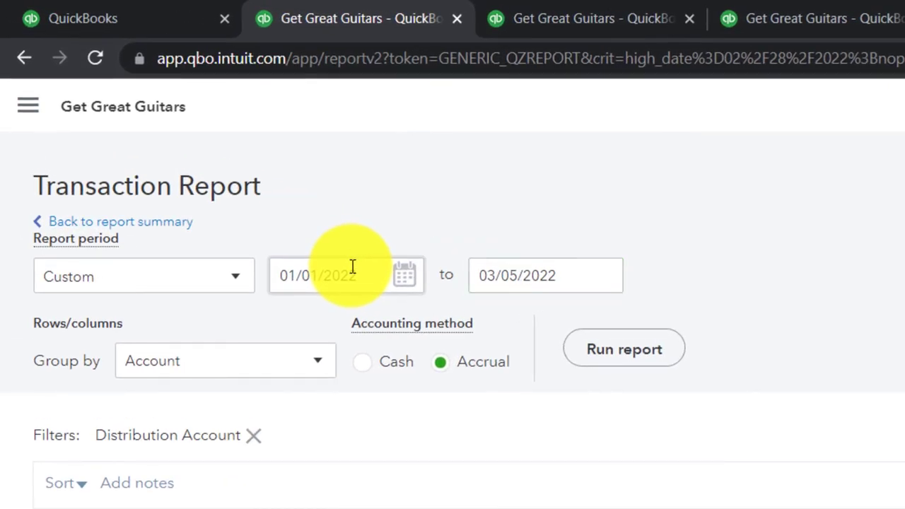
left_click(445, 255)
scroll(430, 283, "down", 2)
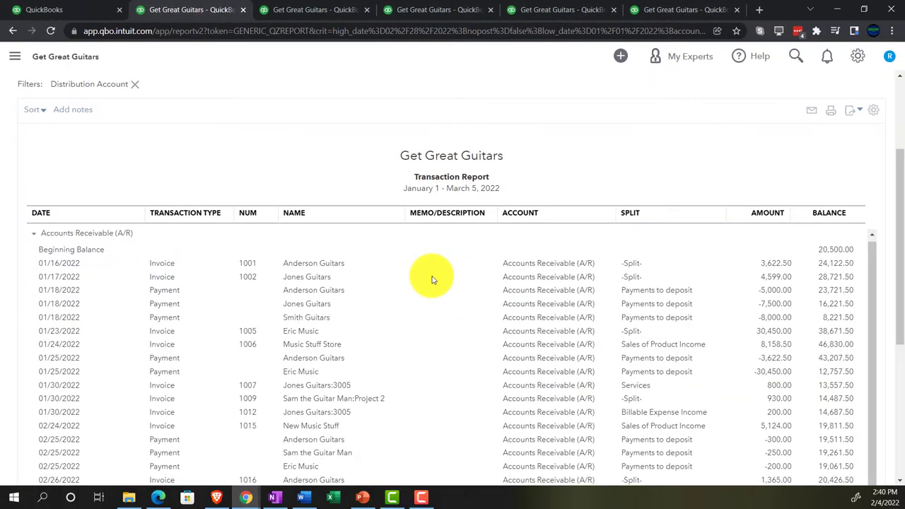
Step: Examine the adjusting and reversing journal entries in the Accounts Receivable (A/R) transactions, and return to the balance sheet
scroll(430, 283, "down", 4)
scroll(434, 297, "down", 1)
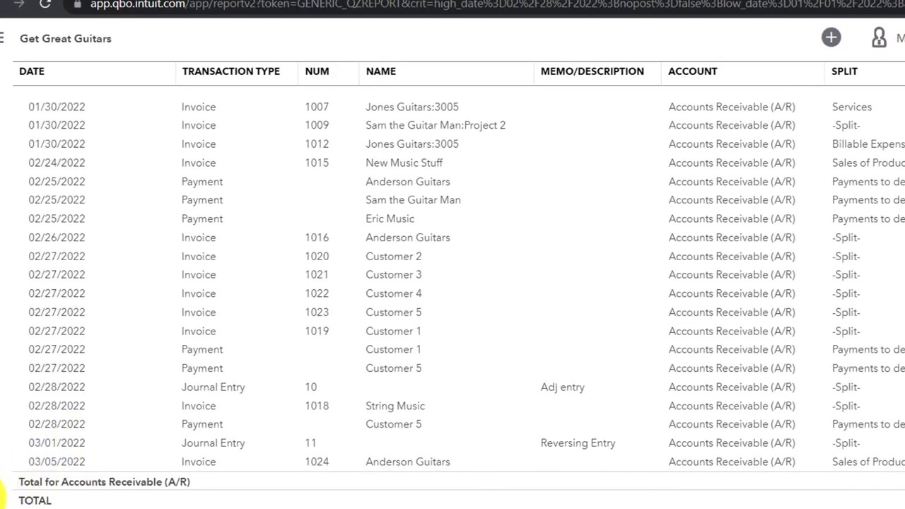
scroll(83, 461, "up", 10)
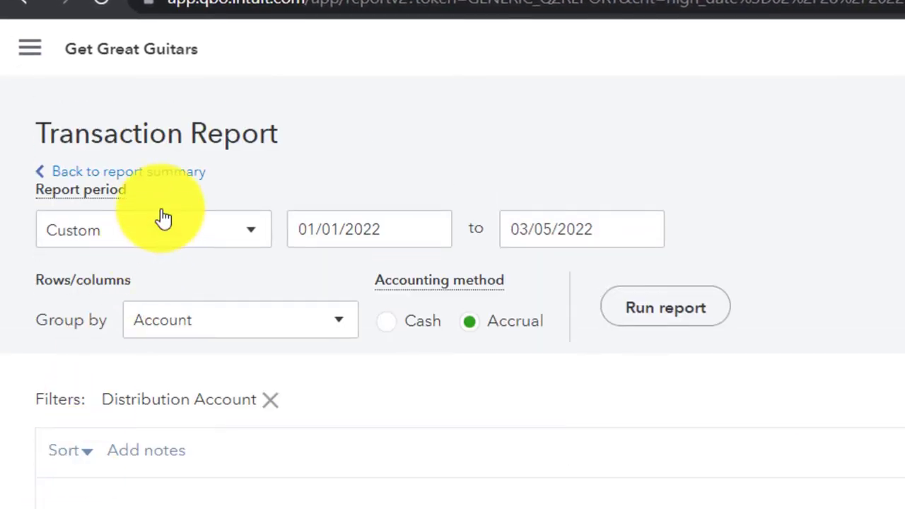
left_click(170, 176)
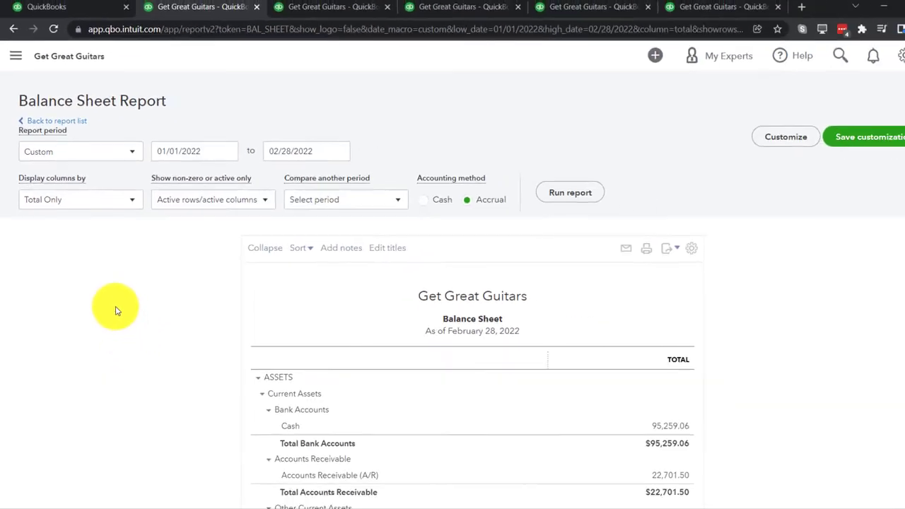
scroll(113, 304, "down", 4)
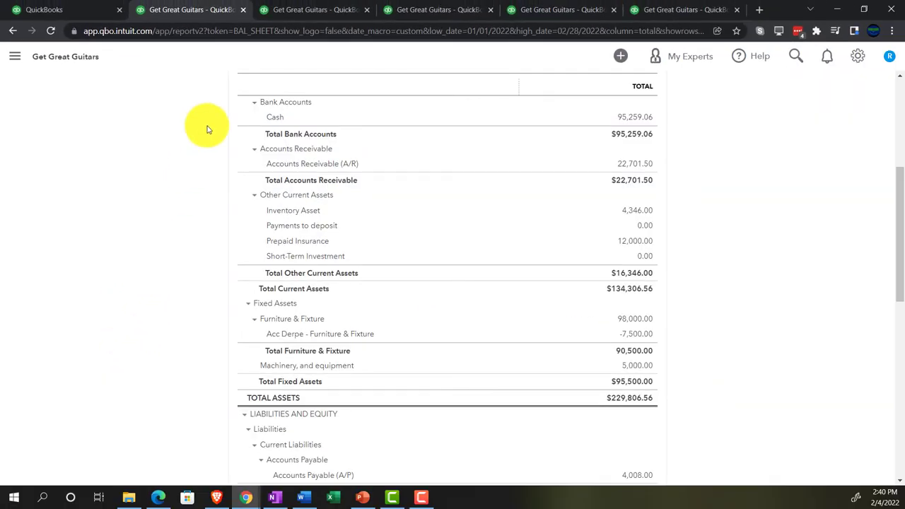
Step: Set the Profit and Loss report's end date to 03/31/2022, display its columns by Months, and run the report
left_click(283, 10)
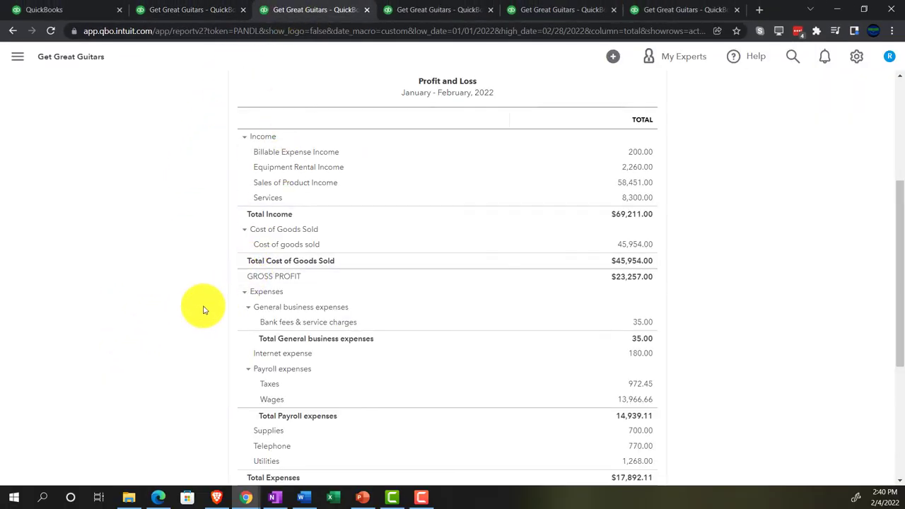
key("ctrl+plus")
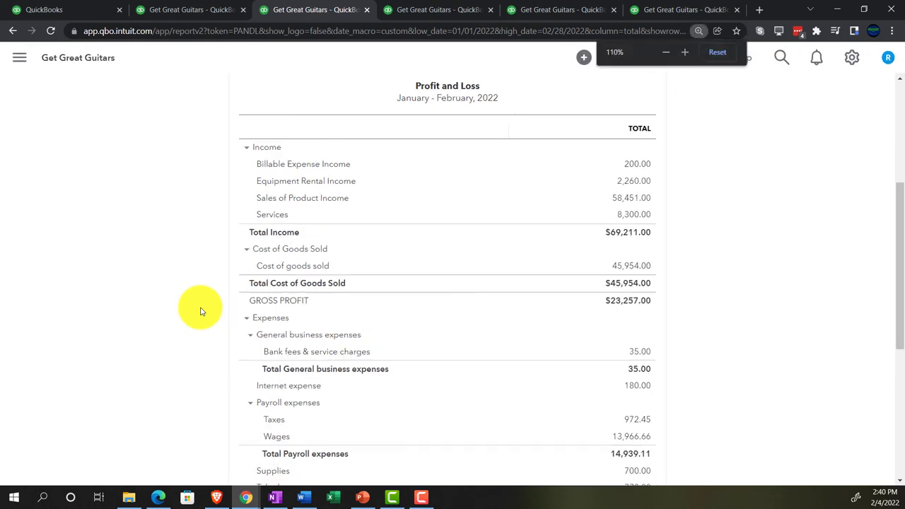
scroll(184, 312, "down", 2)
scroll(184, 311, "up", 5)
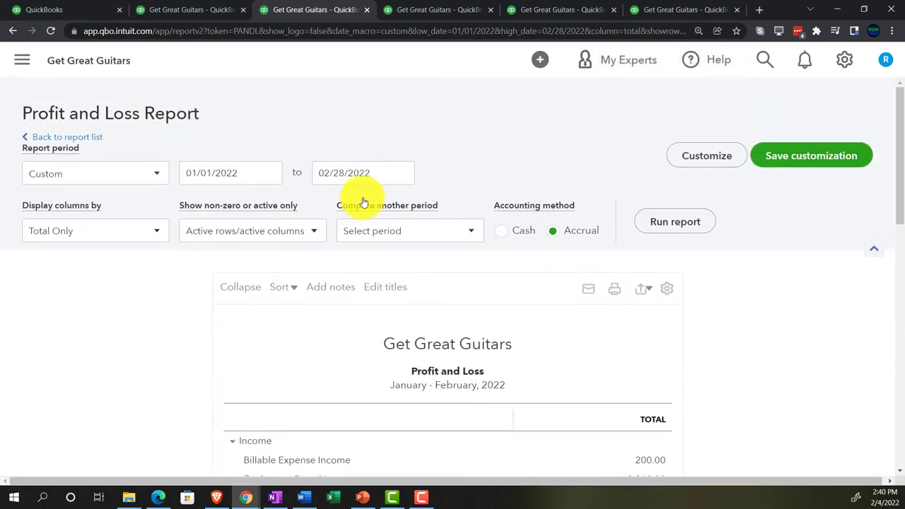
left_click(388, 173)
type("03")
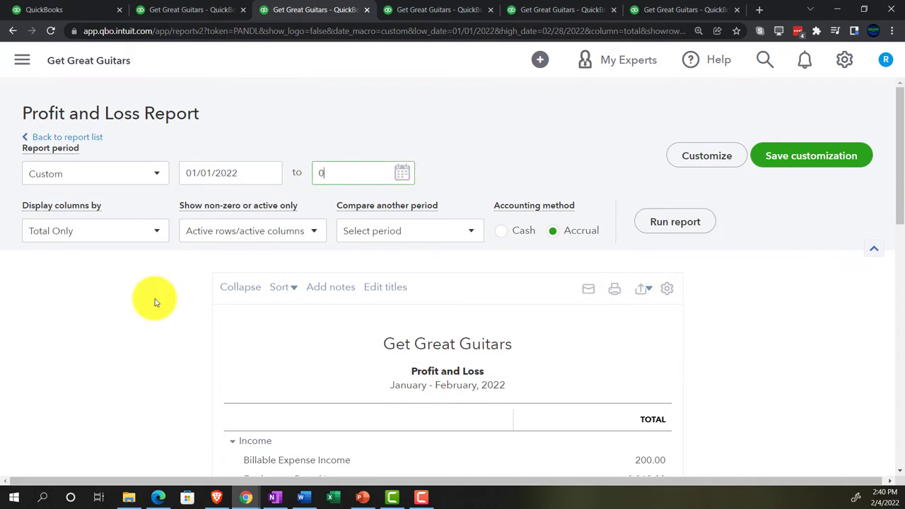
type("05")
type("22")
left_click(156, 233)
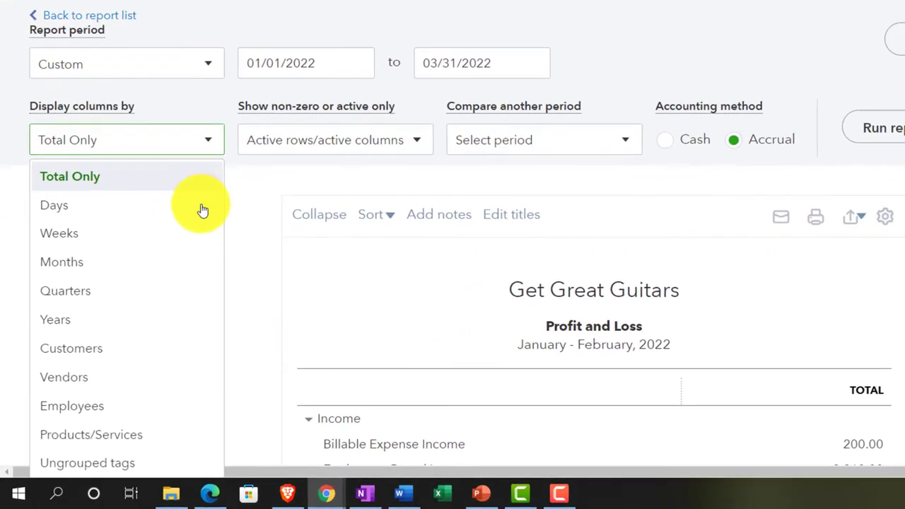
left_click(194, 241)
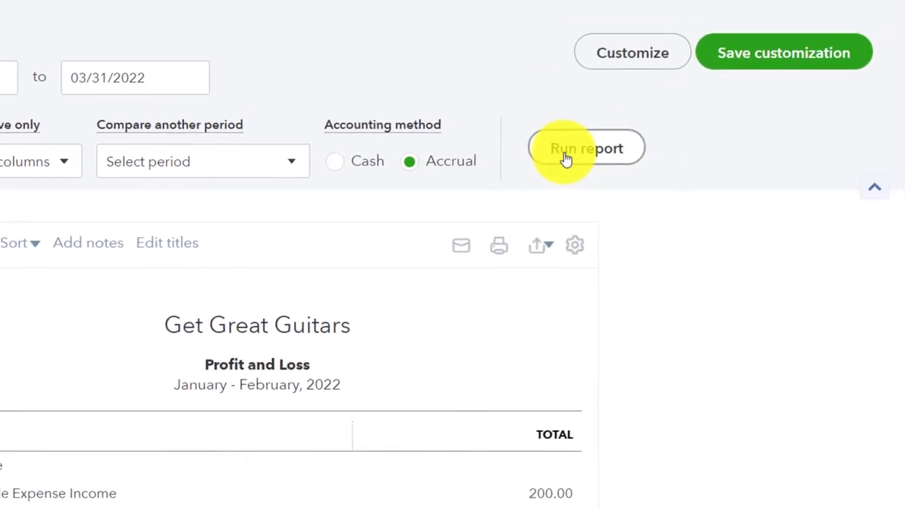
left_click(551, 161)
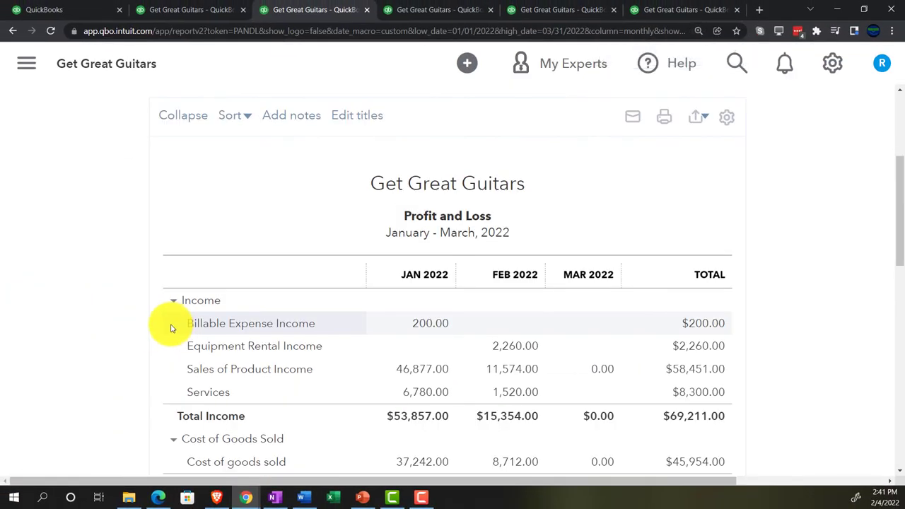
Step: Compare the January, February and March income, cost of goods sold and expense columns in the Profit and Loss report
scroll(170, 327, "down", 5)
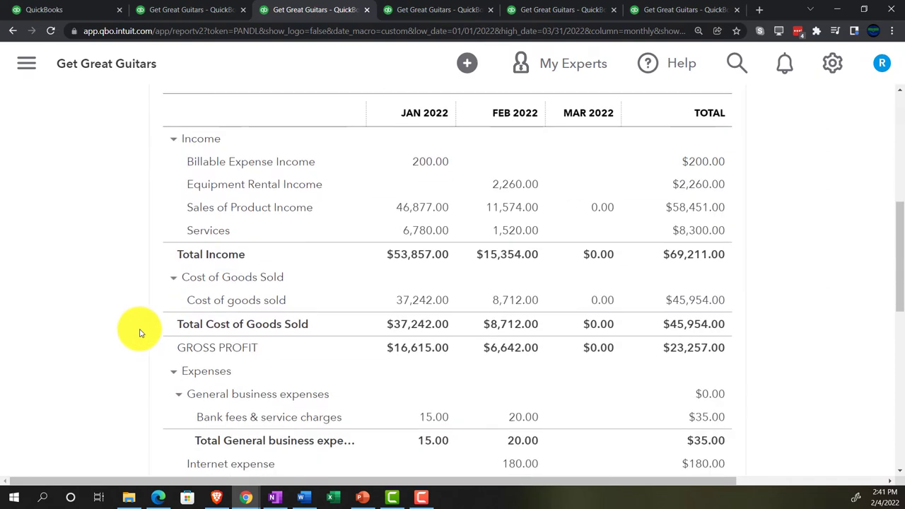
scroll(126, 334, "down", 1)
scroll(125, 335, "up", 4)
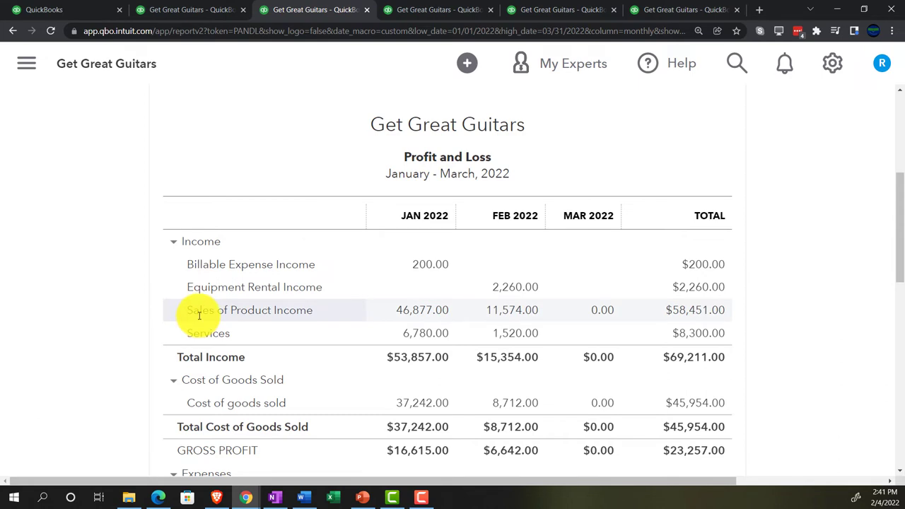
Step: Open the total Sales of Product Income transaction detail, examine its adjusting and reversing entries, and return to the Profit and Loss report
left_click(687, 311)
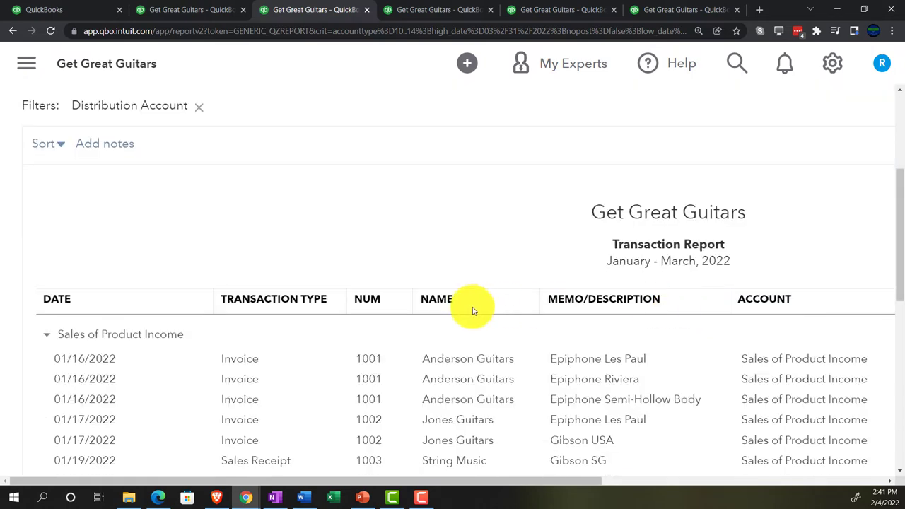
key("ctrl+minus")
key("ctrl+minus")
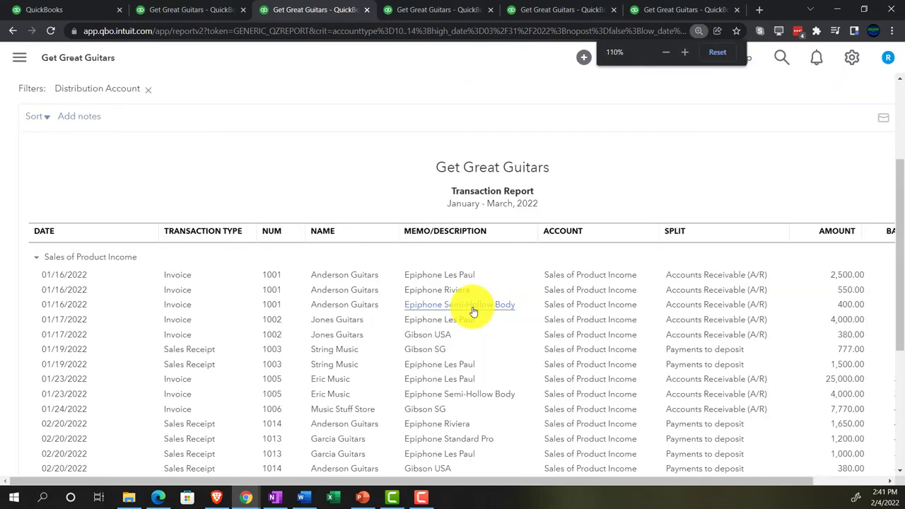
key("ctrl+minus")
key("ctrl+plus")
scroll(418, 376, "down", 2)
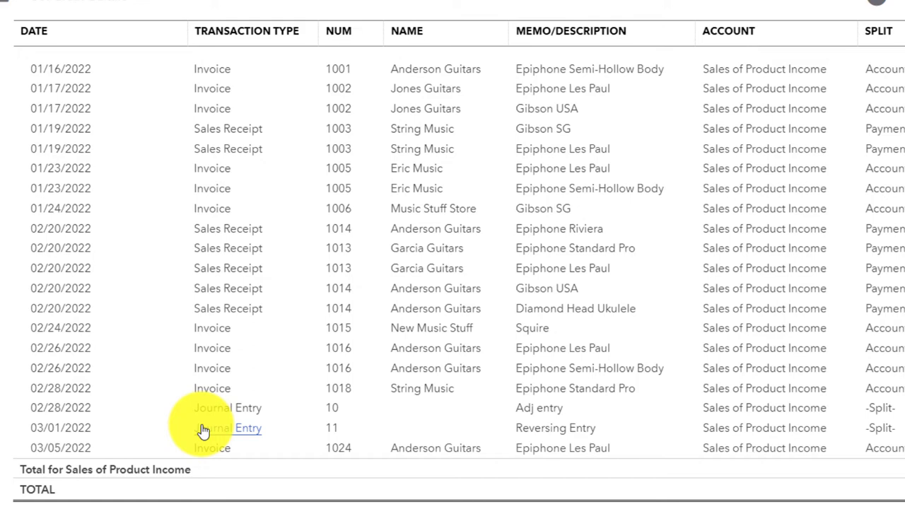
scroll(56, 474, "up", 10)
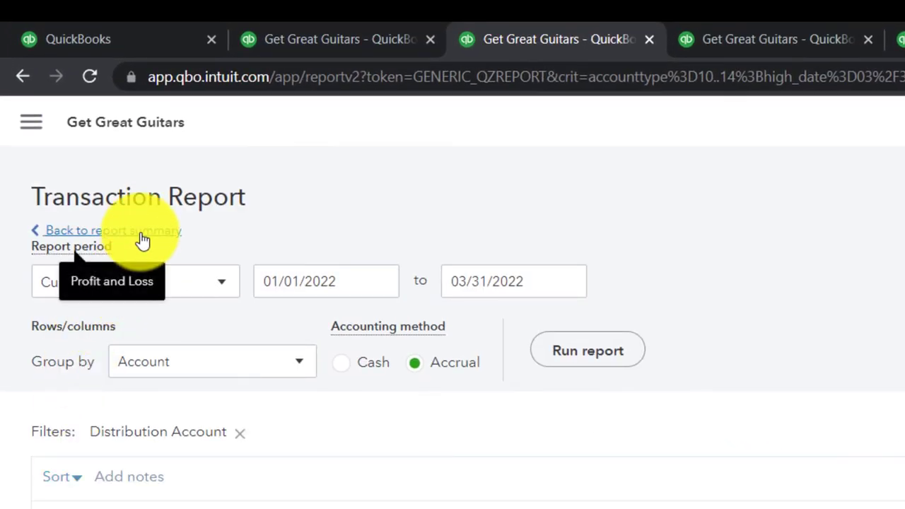
left_click(141, 234)
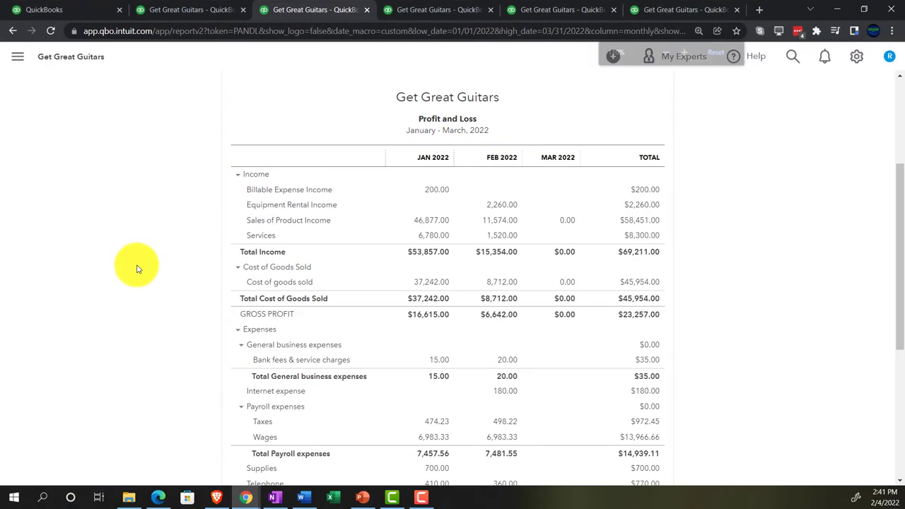
Step: Set the balance sheet's end date to 03/31/2022, display its columns by Months, and run the report
left_click(191, 9)
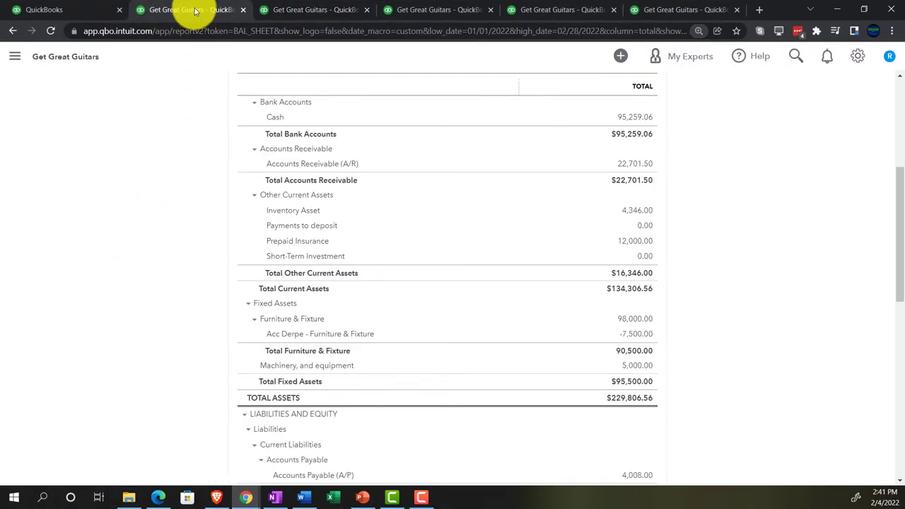
scroll(201, 275, "up", 5)
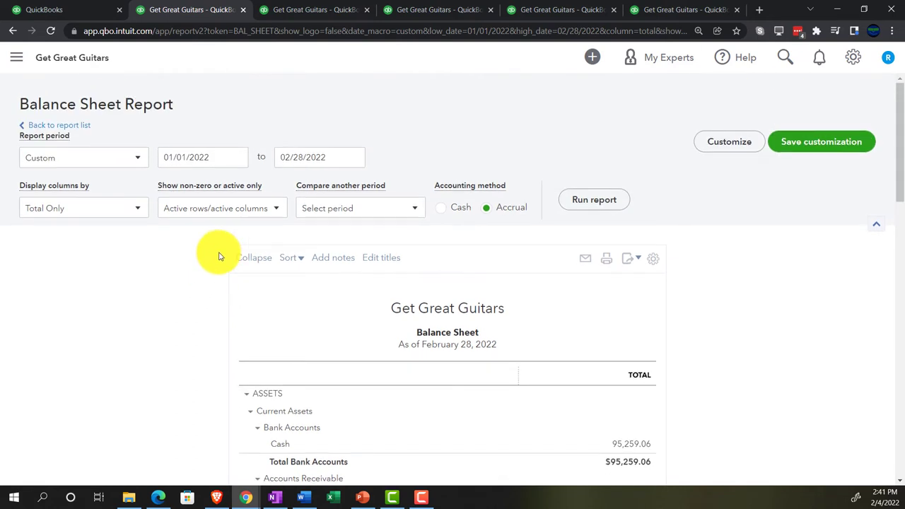
left_click_drag(223, 159, 151, 151)
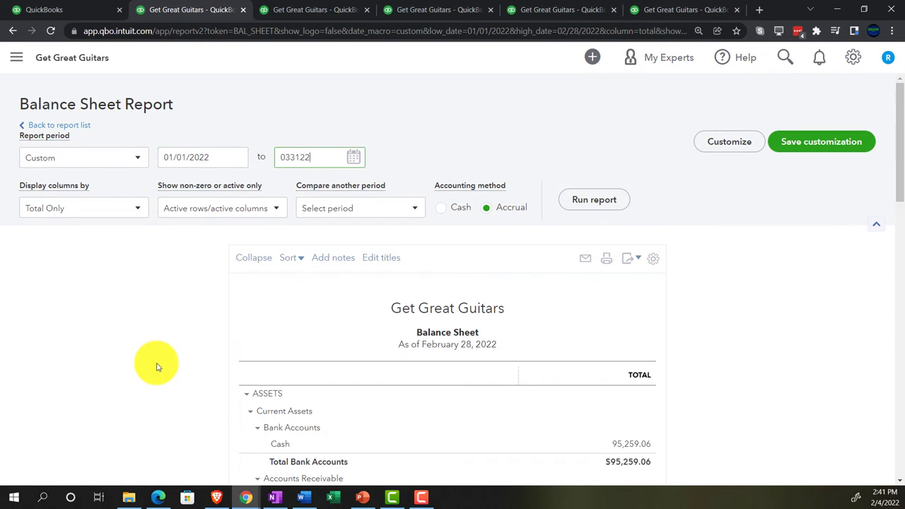
left_click(144, 208)
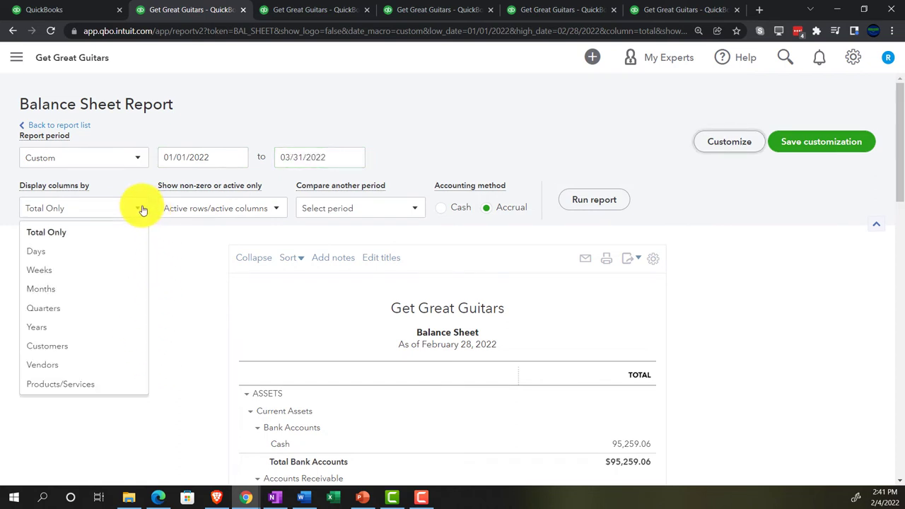
left_click(83, 287)
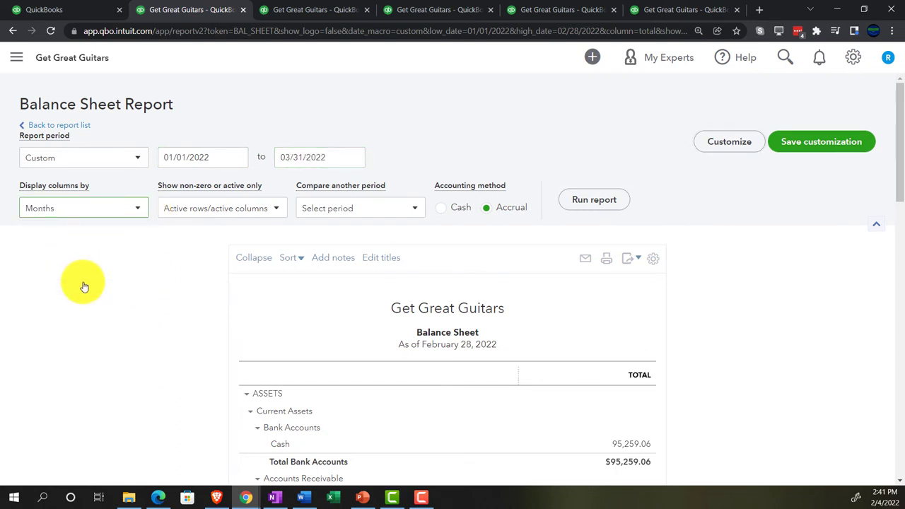
left_click(583, 203)
Step: Compare the January, February and March columns of the balance sheet, from the current assets down to the other current liabilities
scroll(647, 269, "down", 2)
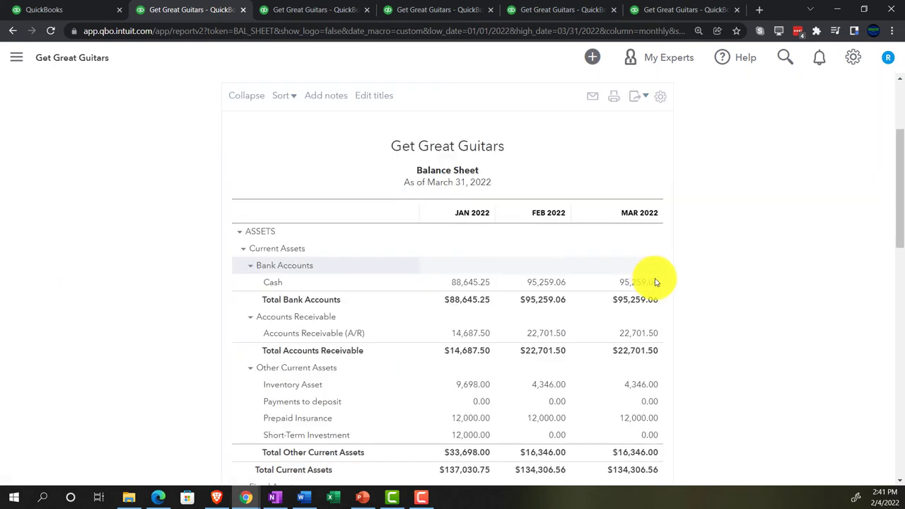
key("ctrl+plus")
key("ctrl+plus")
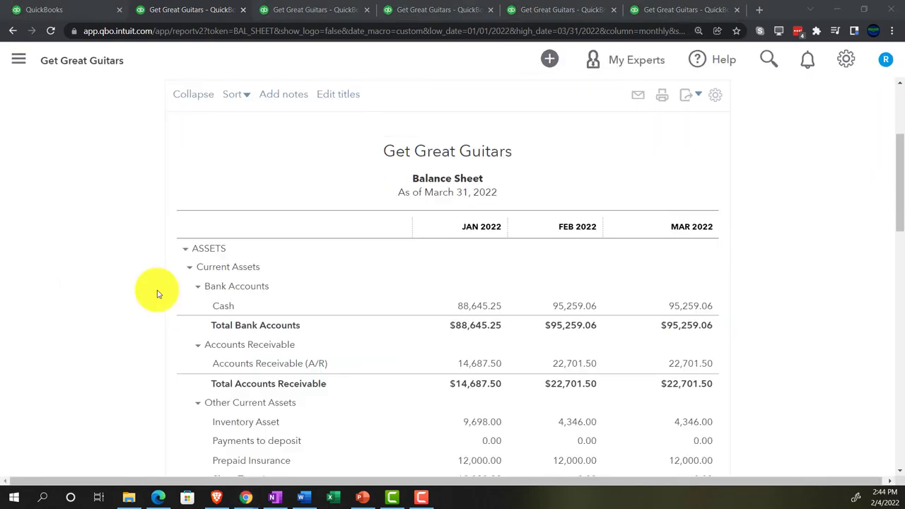
scroll(156, 293, "down", 5)
scroll(157, 293, "down", 3)
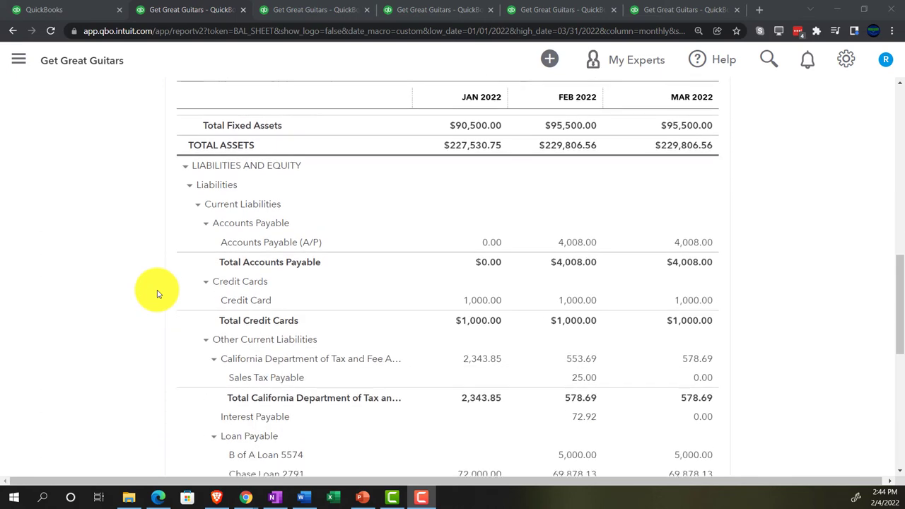
key("ctrl+plus")
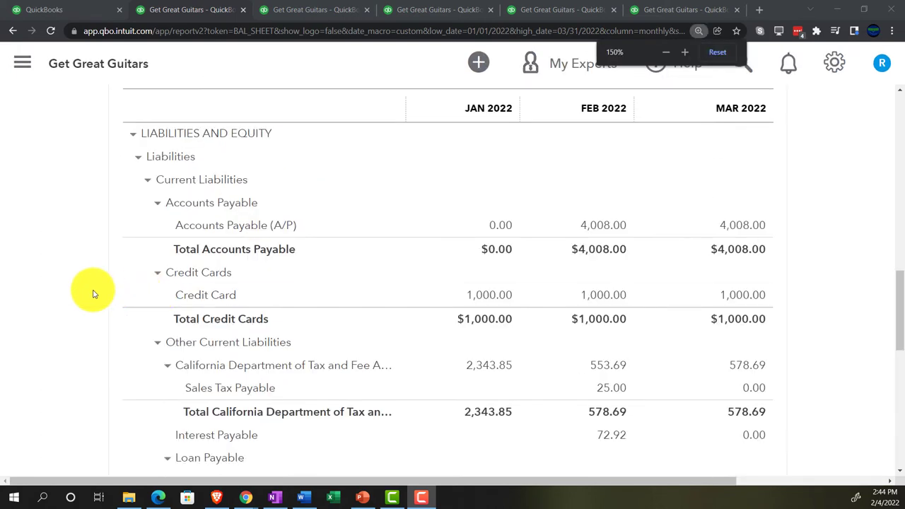
scroll(121, 311, "down", 1)
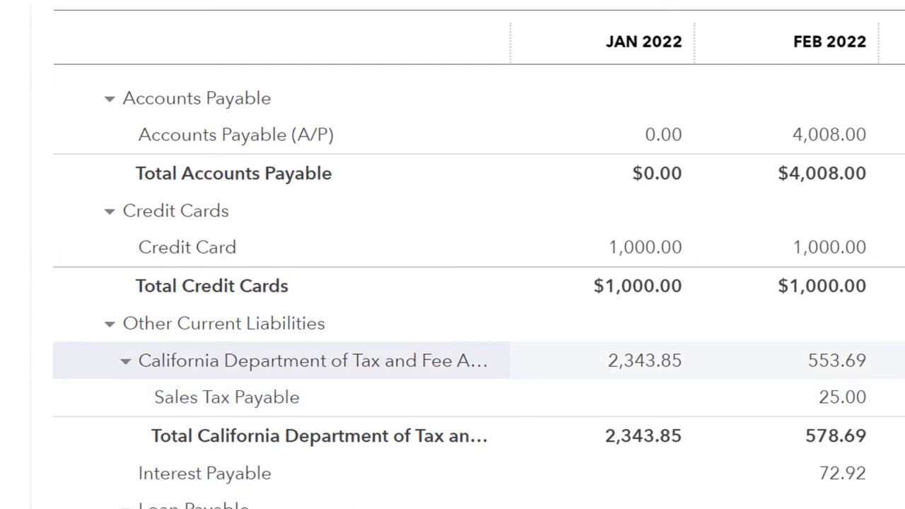
scroll(453, 382, "down", 1)
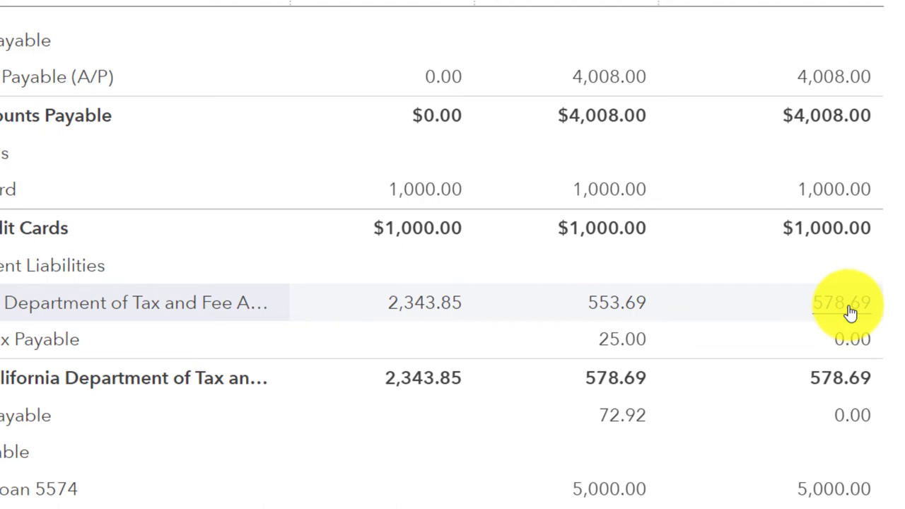
Step: Open the March transaction detail for the California Department of Tax and Fee Administration Payable and examine its invoice lines
left_click(851, 313)
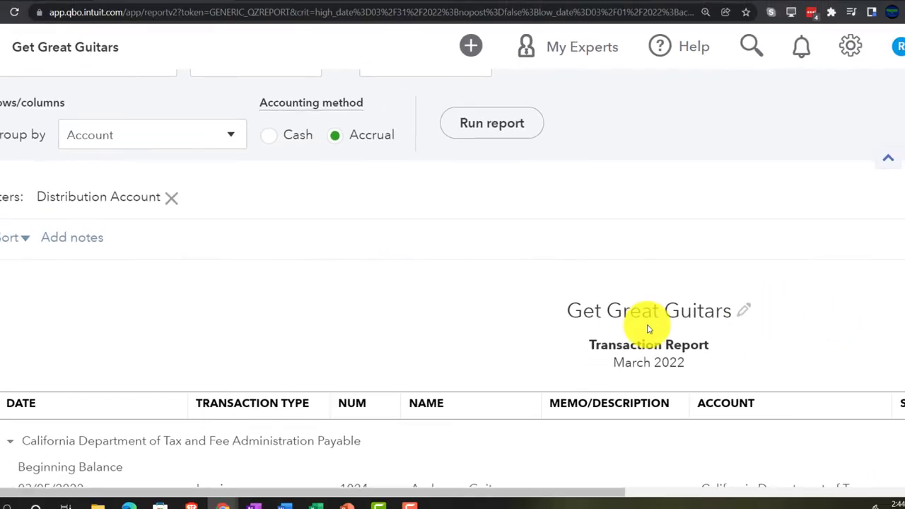
scroll(647, 329, "down", 2)
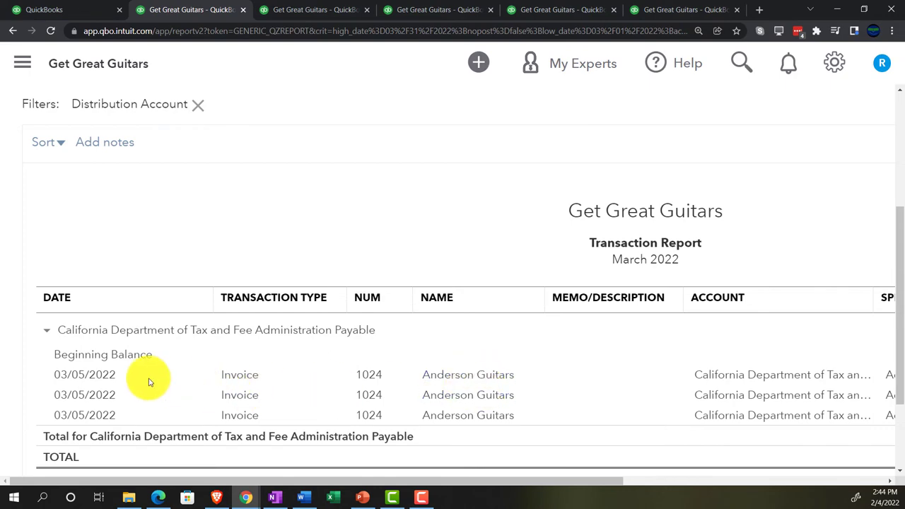
key("ctrl+minus")
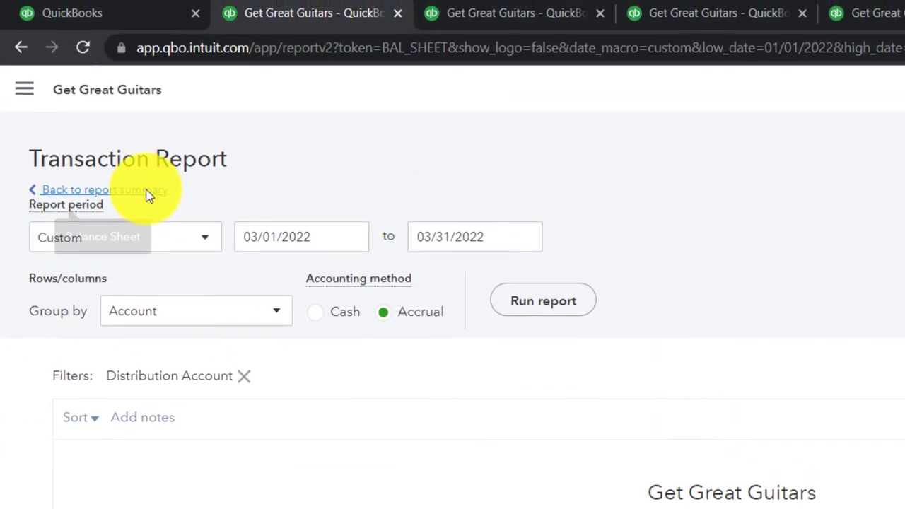
Step: Return to the balance sheet and compare the January to March columns of Sales Tax Payable and the other current liabilities
left_click(146, 191)
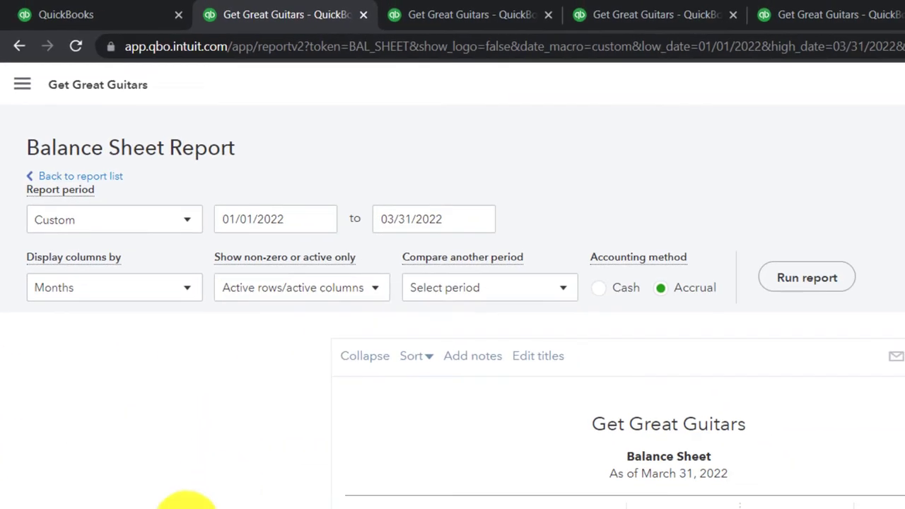
scroll(131, 360, "down", 10)
key("ctrl+plus")
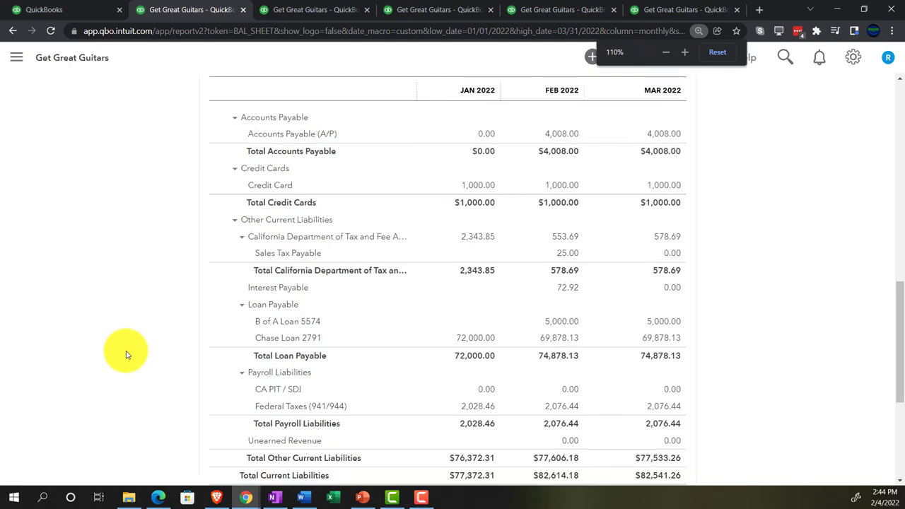
key("ctrl+plus")
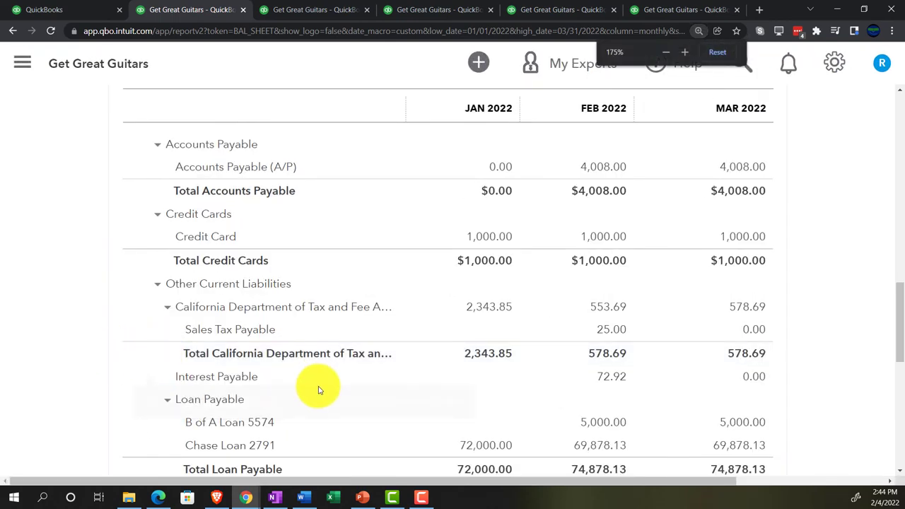
key("ctrl+minus")
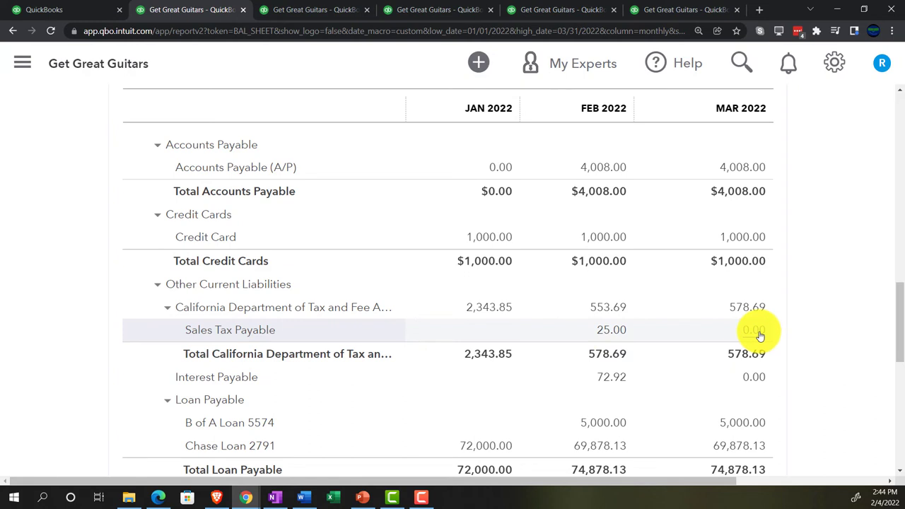
Step: Open the March transaction detail for Inventory Asset, examine the reversing entry and invoice amounts, and return to the balance sheet
scroll(106, 366, "up", 3)
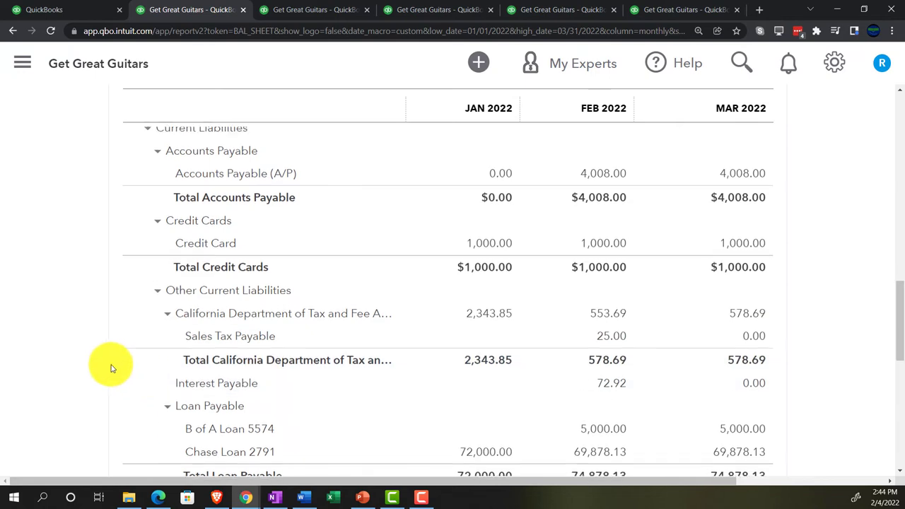
scroll(99, 370, "up", 5)
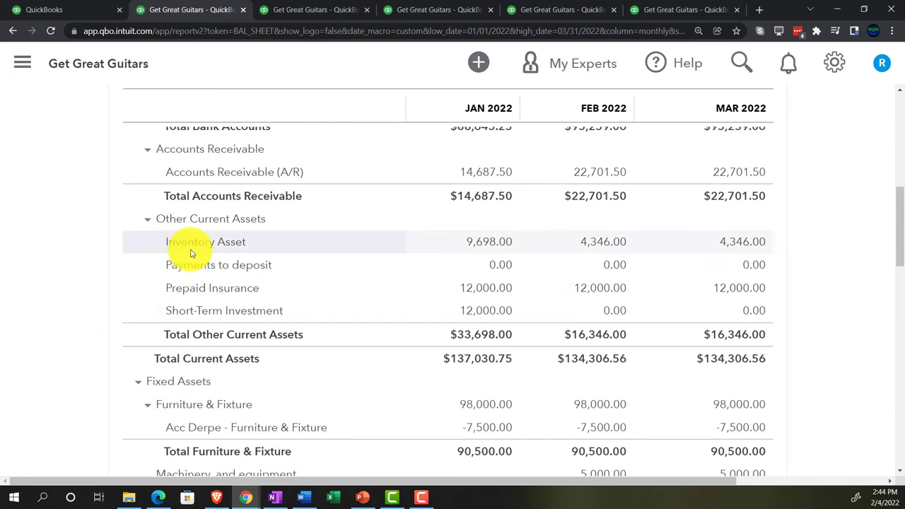
scroll(590, 370, "up", 1)
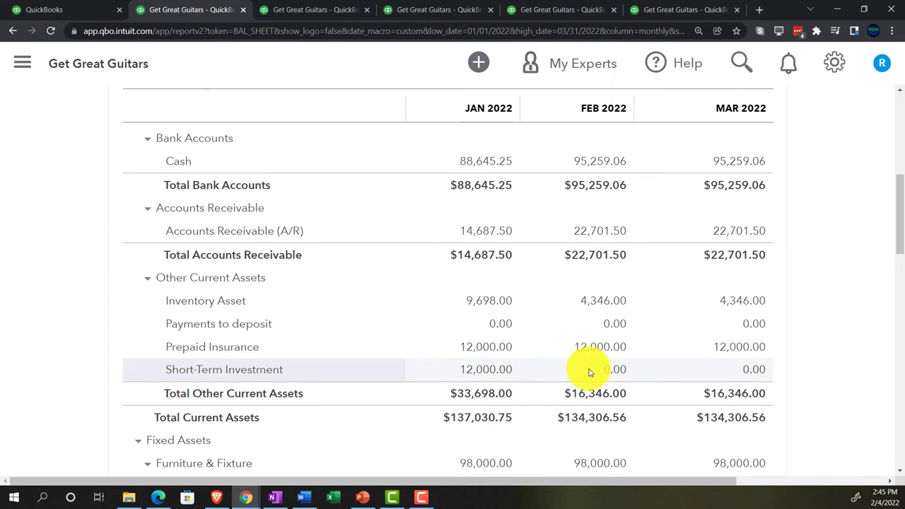
left_click(731, 302)
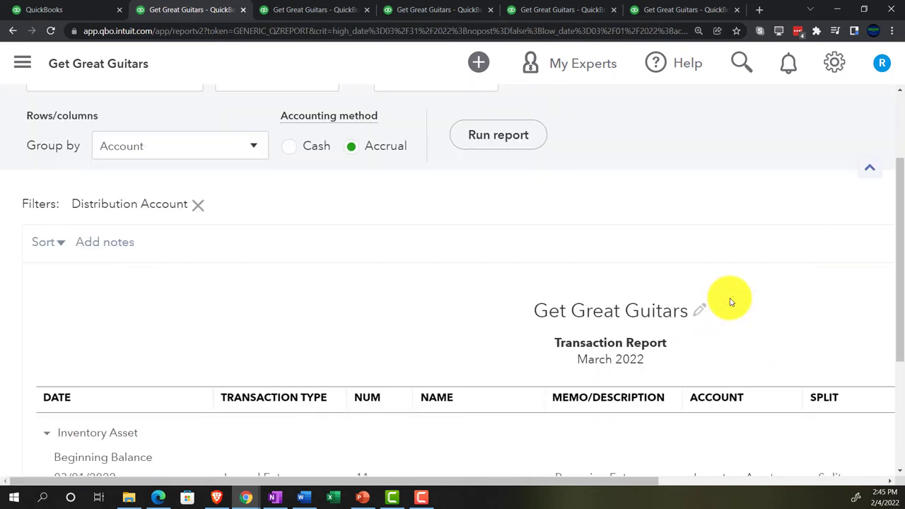
scroll(582, 318, "down", 2)
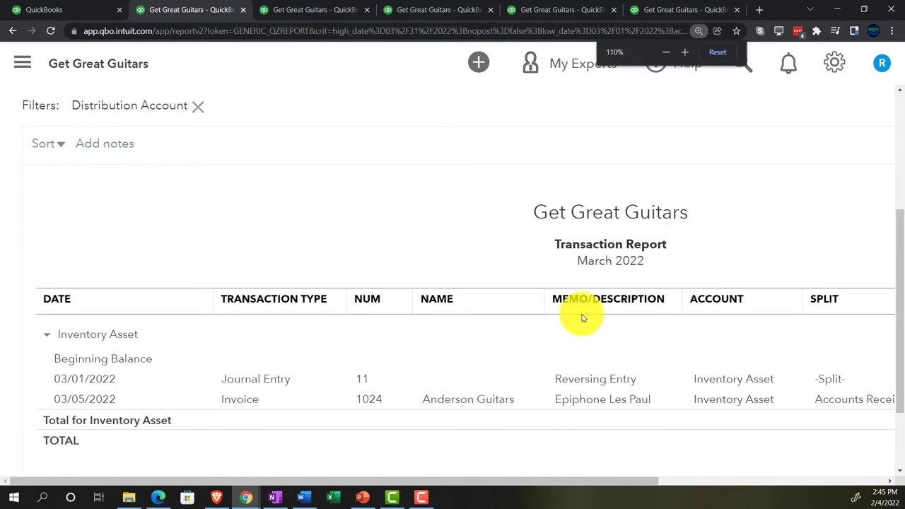
scroll(581, 318, "down", 1, "ctrl")
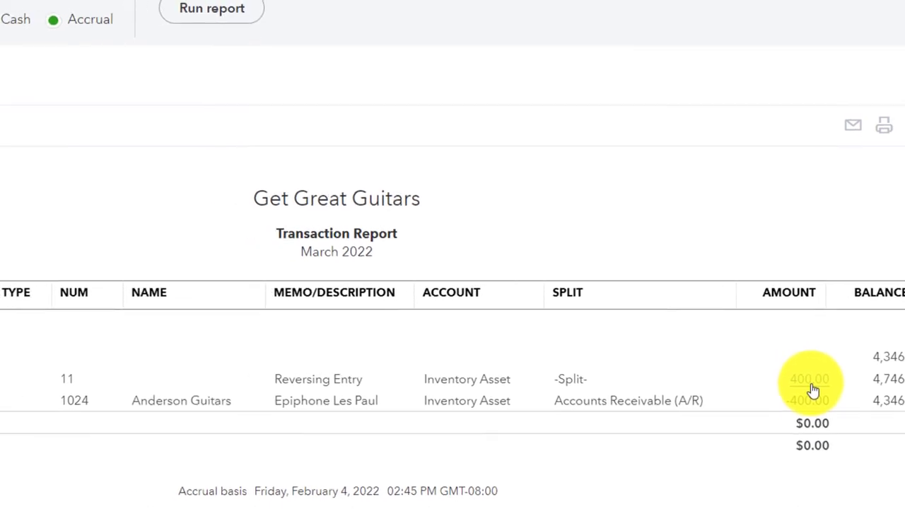
scroll(29, 425, "up", 3)
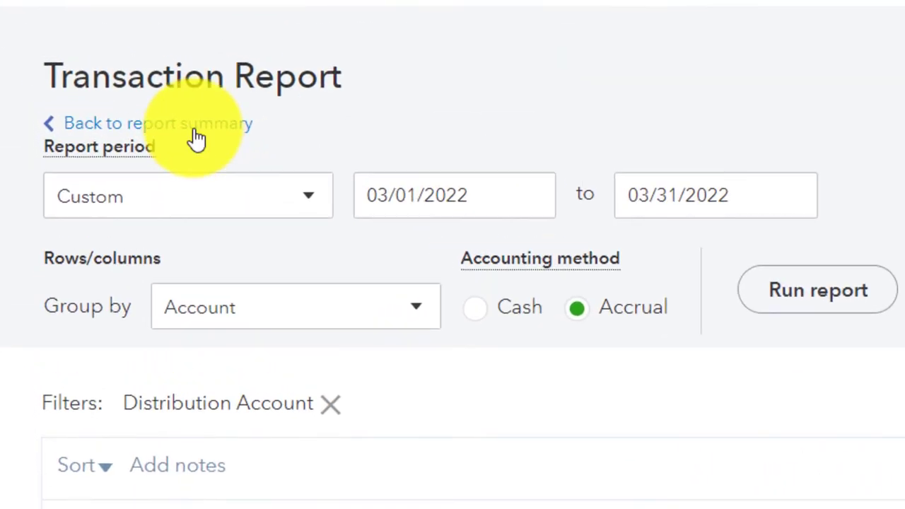
left_click(140, 93)
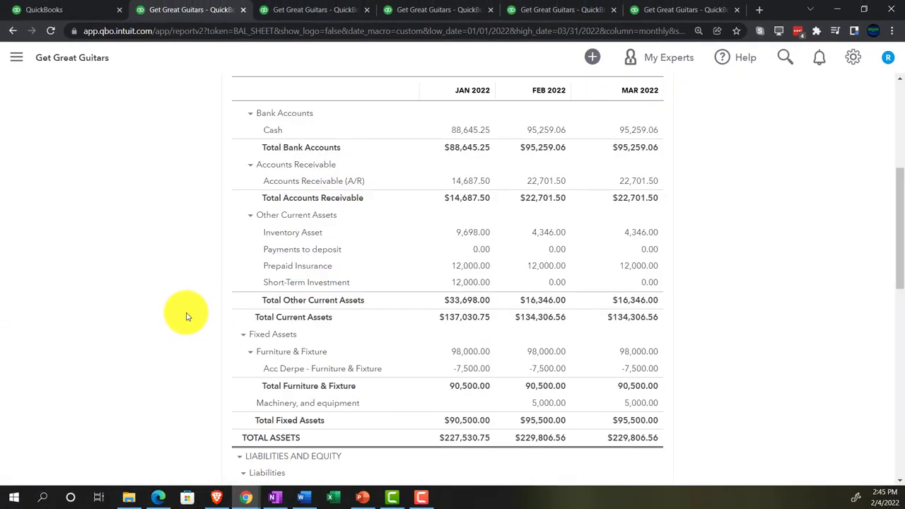
Step: Open the February transaction detail for Inventory Asset, examine its adjusting entry, and return to the balance sheet
key("ctrl+plus")
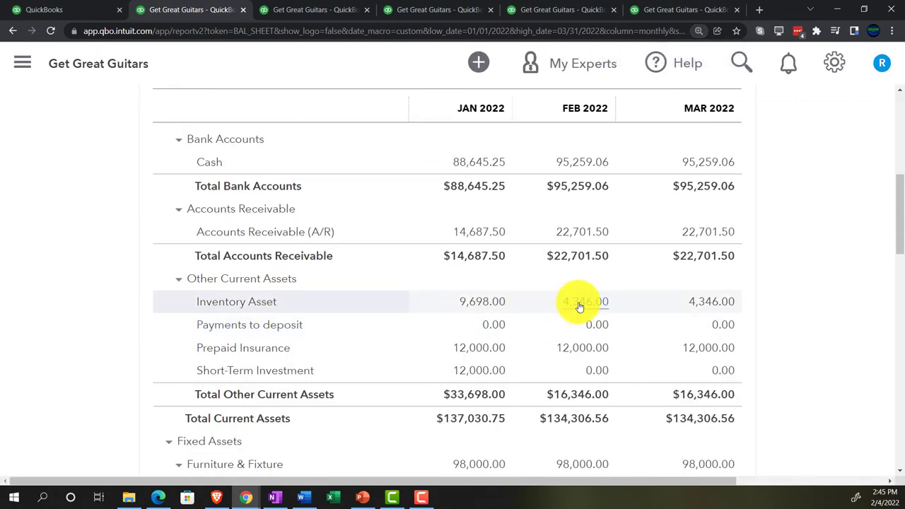
left_click(579, 304)
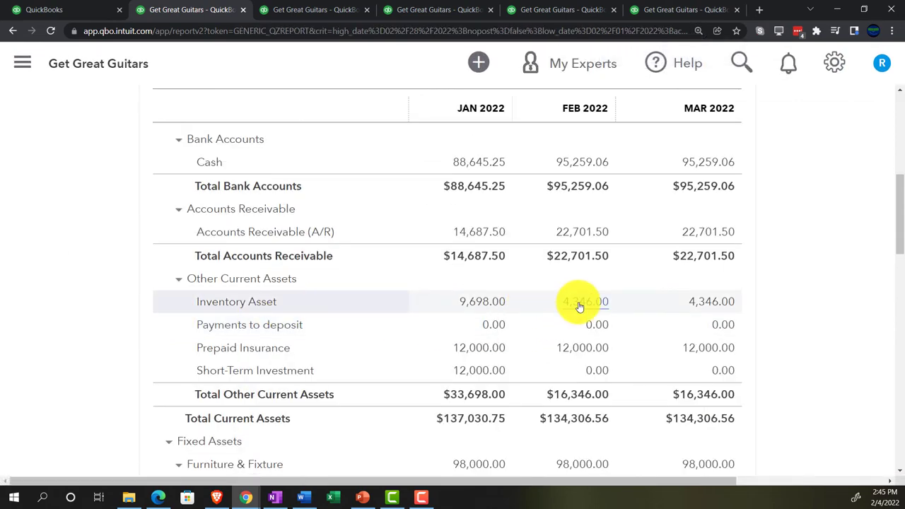
scroll(579, 304, "down", 1)
key("ctrl+minus")
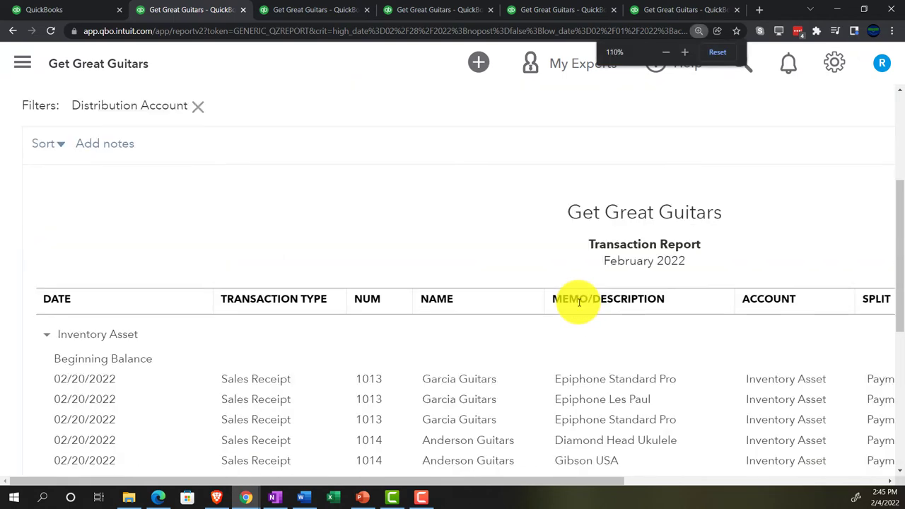
key("ctrl+minus")
key("ctrl+minus")
key("ctrl+minus")
key("ctrl+minus")
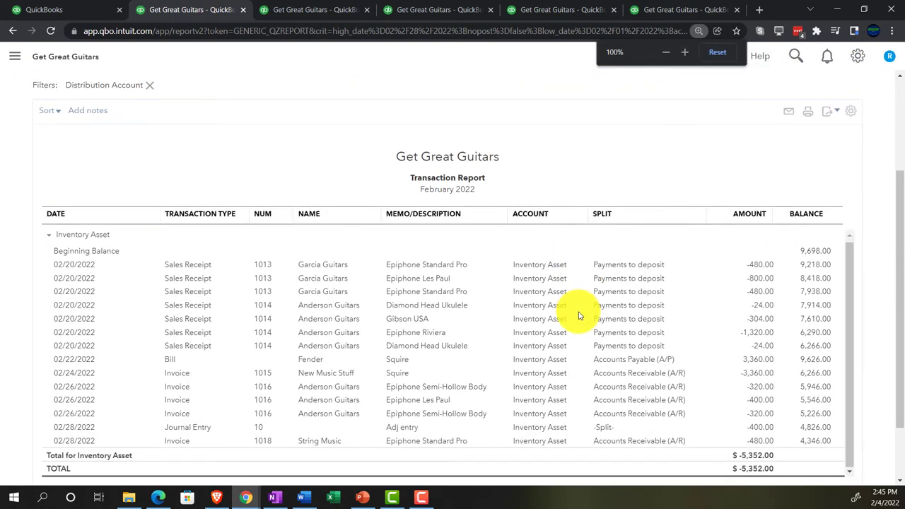
scroll(577, 329, "down", 1)
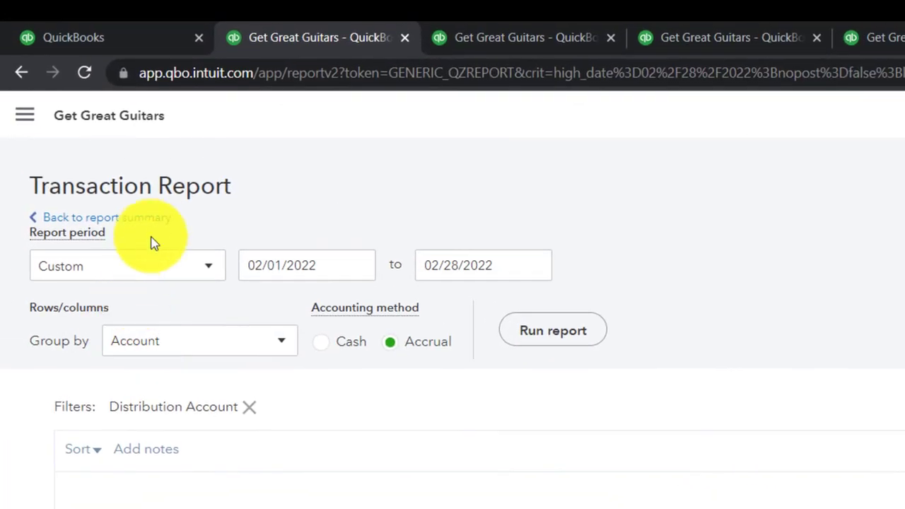
left_click(151, 225)
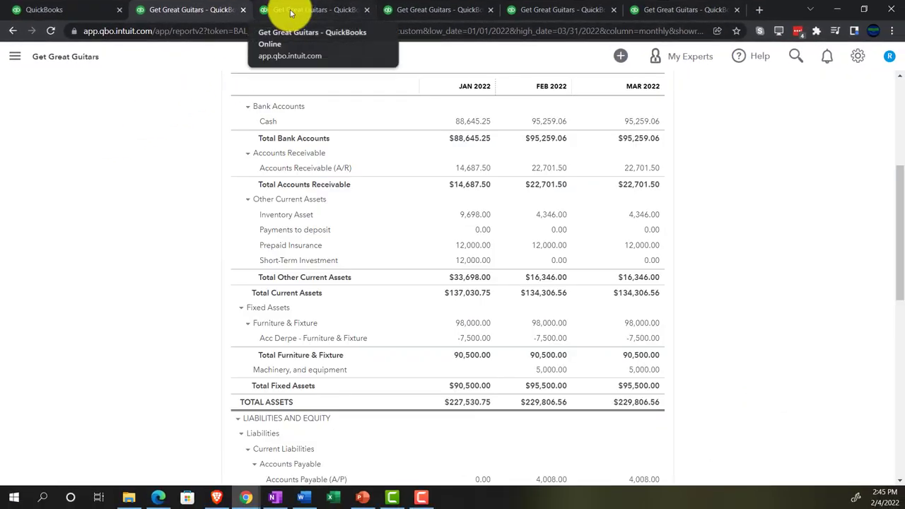
Step: From the Profit and Loss report, open the total Cost of goods sold detail, examine its adjusting and reversing entries, and return to the report
left_click(290, 13)
key("ctrl+plus")
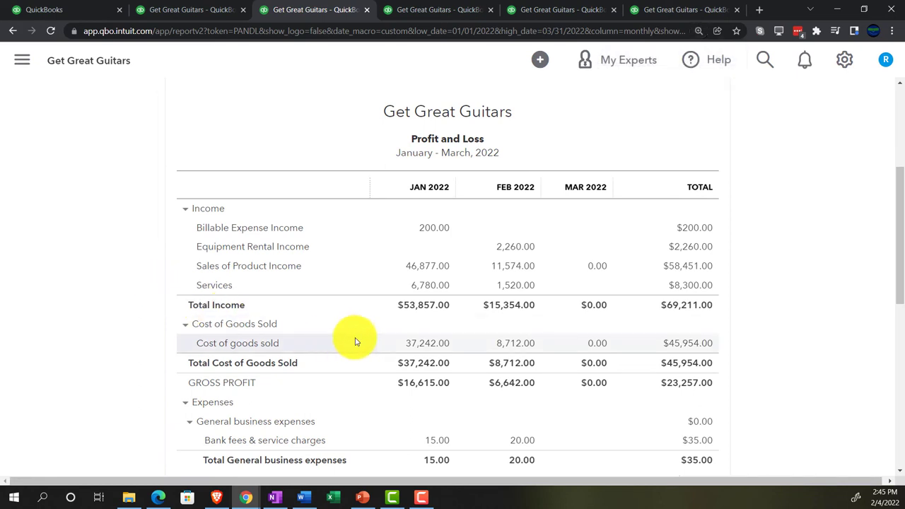
left_click(687, 343)
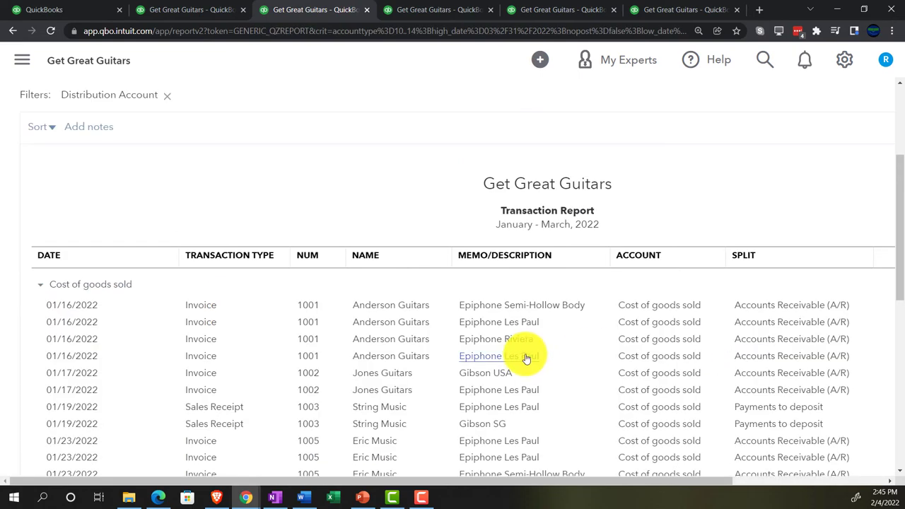
key("ctrl+minus")
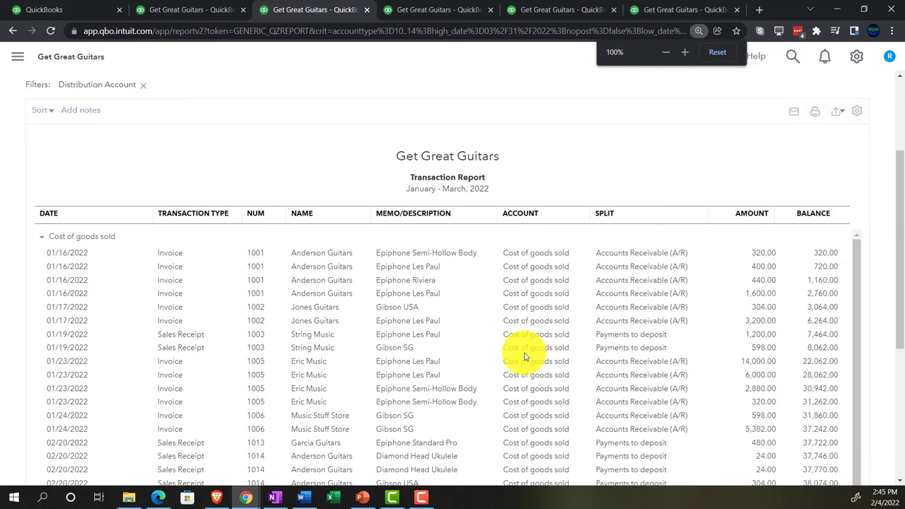
key("ctrl+plus")
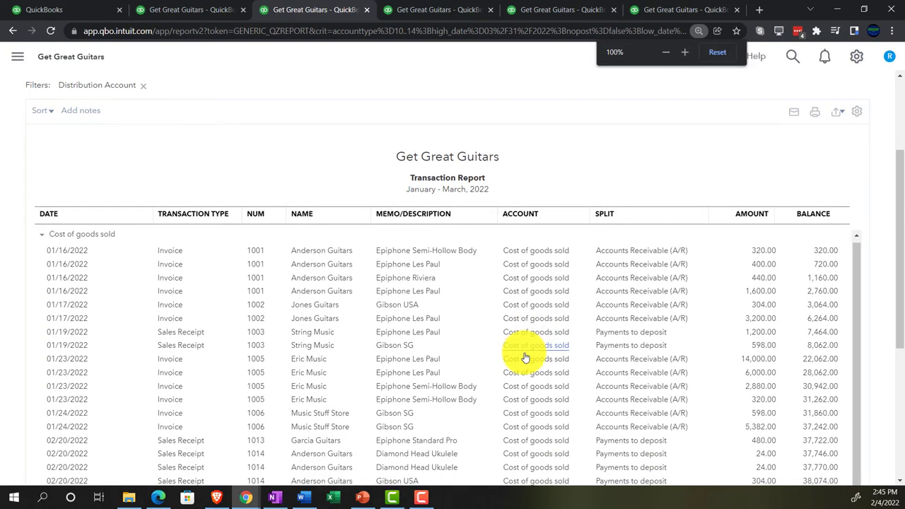
scroll(525, 359, "down", 4)
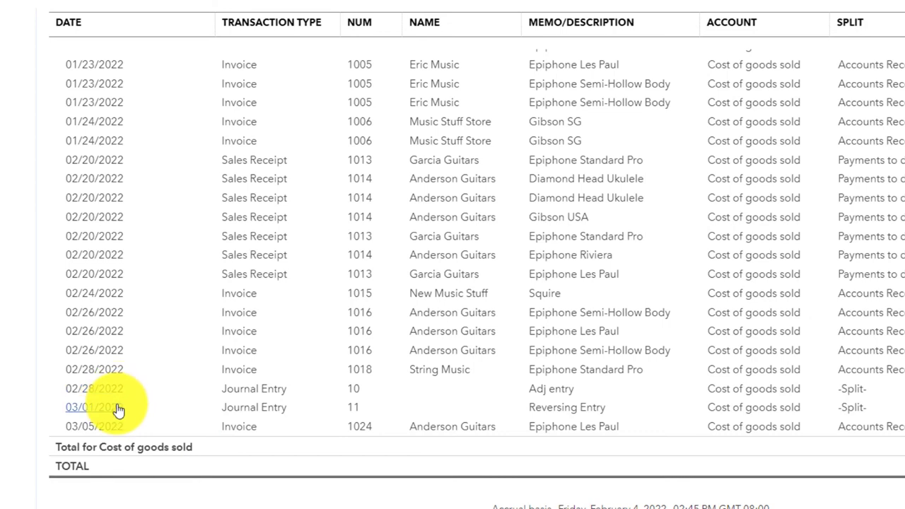
scroll(84, 354, "up", 8)
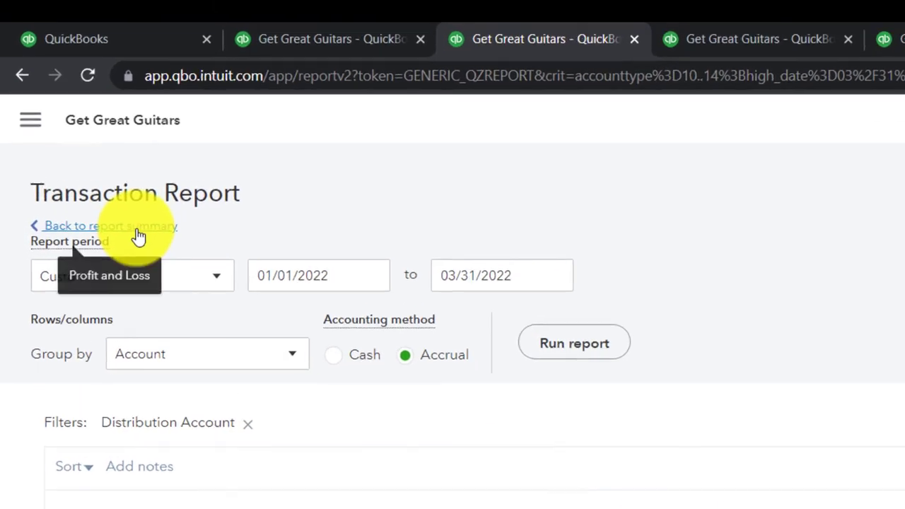
left_click(106, 185)
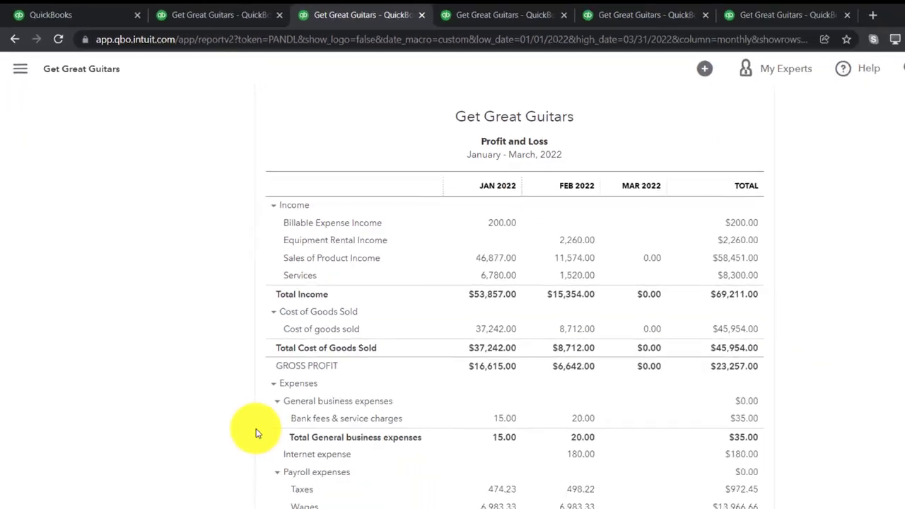
Step: Review the monthly income and cost of goods sold in the Profit and Loss, and the current assets in the balance sheet
key("ctrl+plus")
key("ctrl+plus")
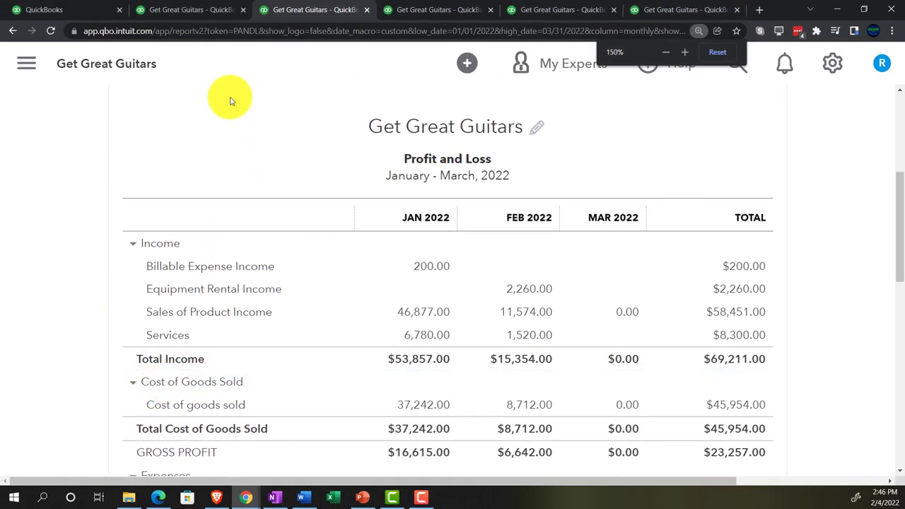
left_click(198, 6)
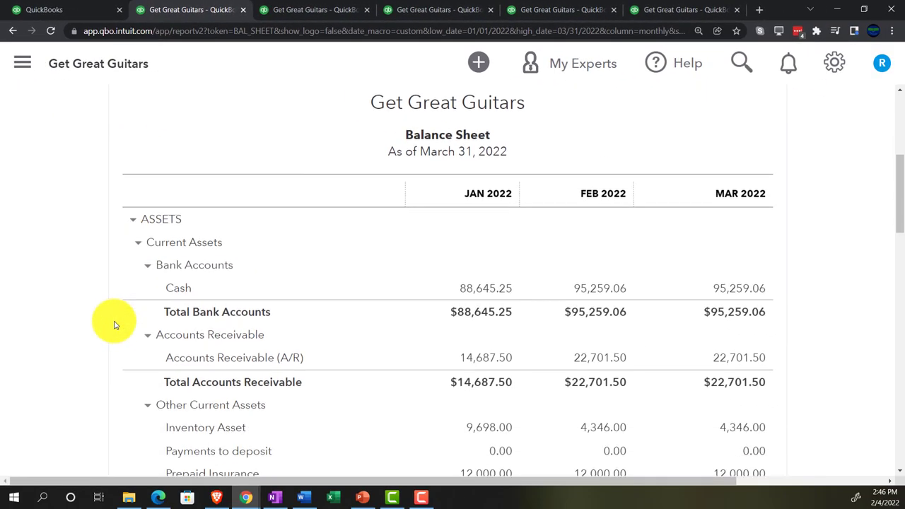
scroll(115, 325, "down", 1)
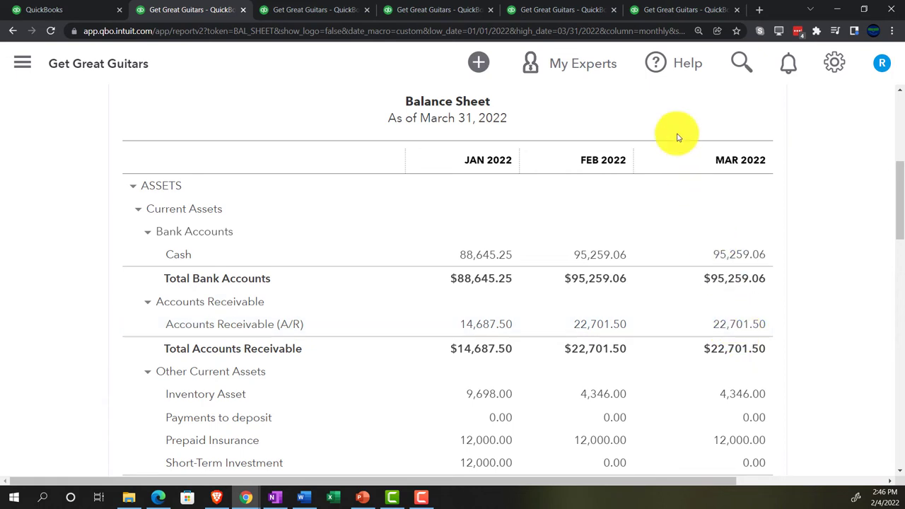
Step: Open the Customer Balance Detail report and examine the open customer balances, down to the ZZZ Adjusting Entry customer, and the report's as-of date
left_click(566, 14)
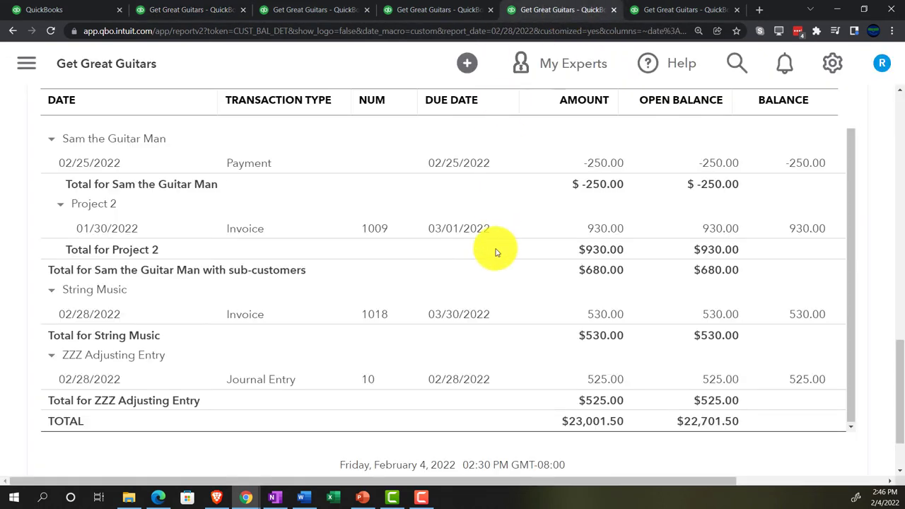
scroll(499, 303, "up", 1)
scroll(382, 303, "up", 8)
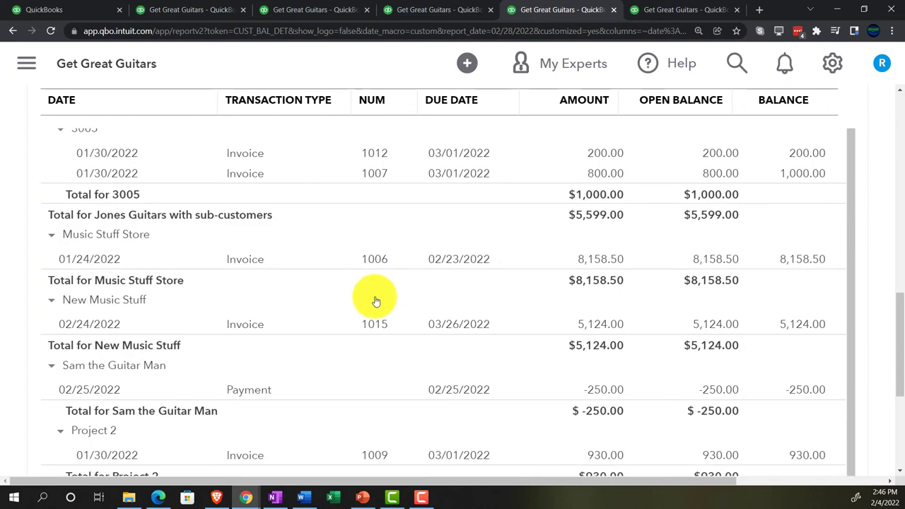
scroll(375, 301, "up", 7)
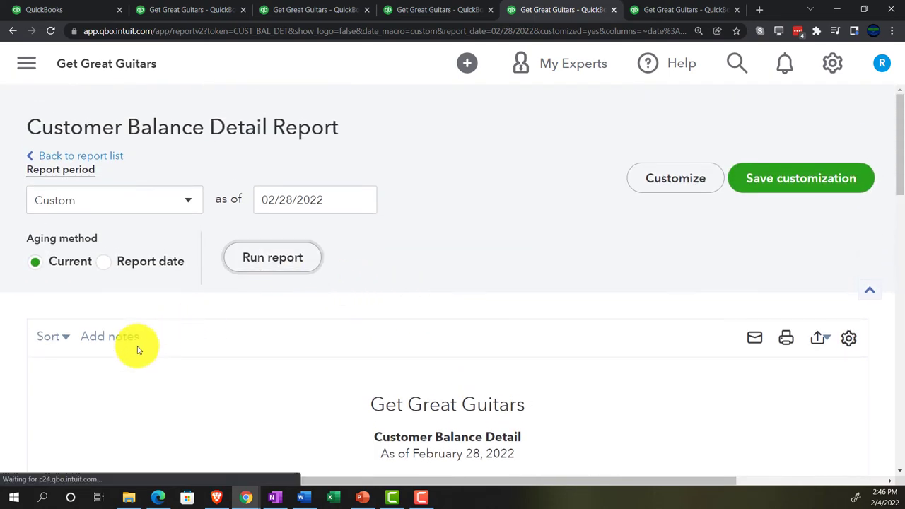
scroll(52, 366, "down", 6)
scroll(18, 337, "down", 5)
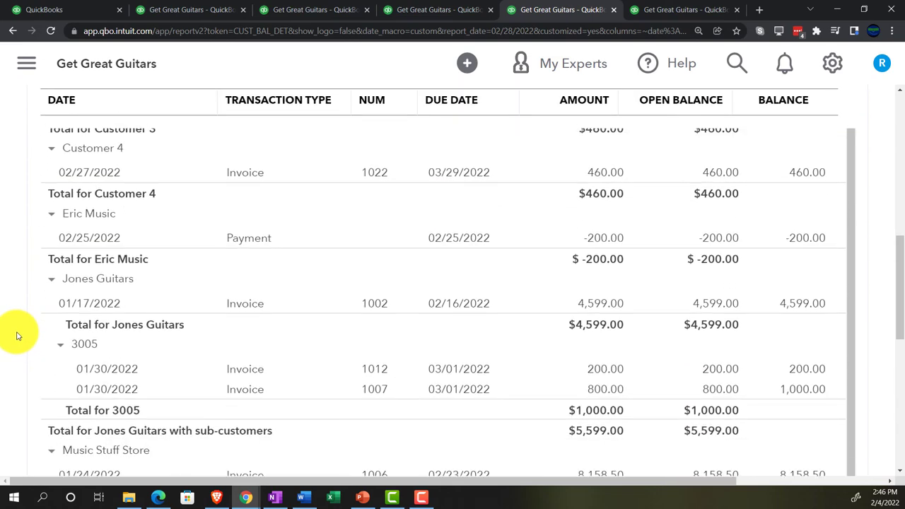
scroll(18, 333, "down", 4)
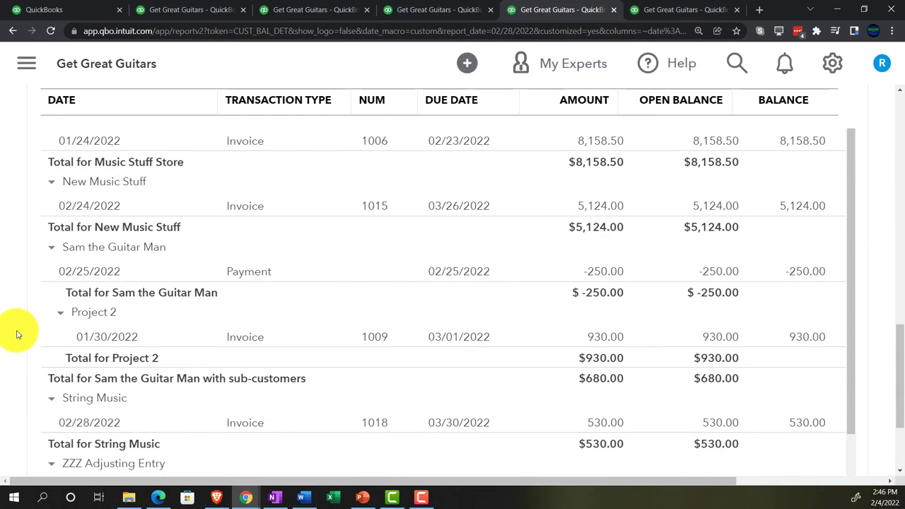
scroll(89, 322, "down", 1)
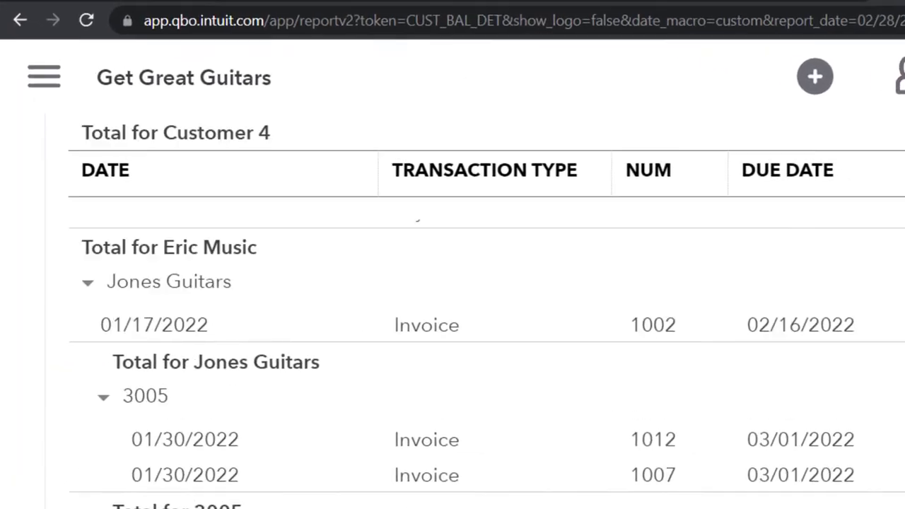
scroll(453, 283, "up", 15)
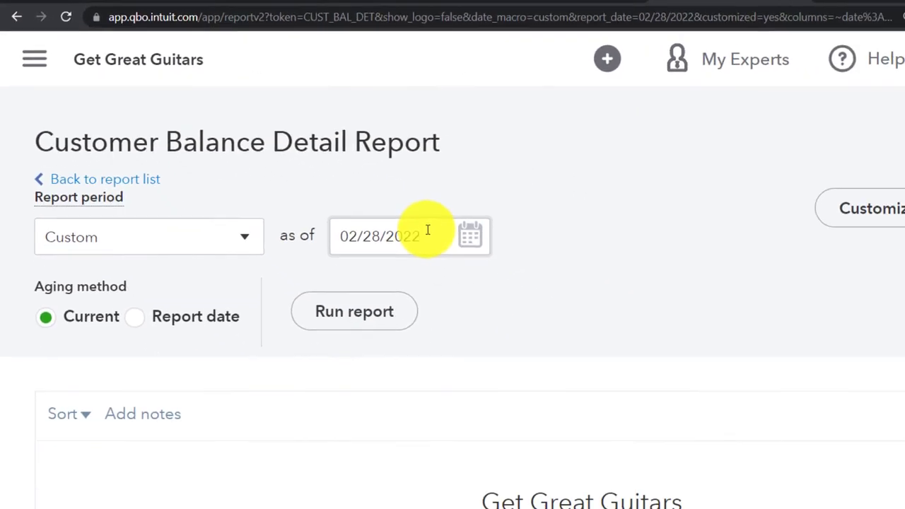
Step: Run the Customer Balance Detail report as of 03/05/2022 and examine the journal entries under the ZZZ Adjusting Entry customer
left_click(428, 230)
type("03052")
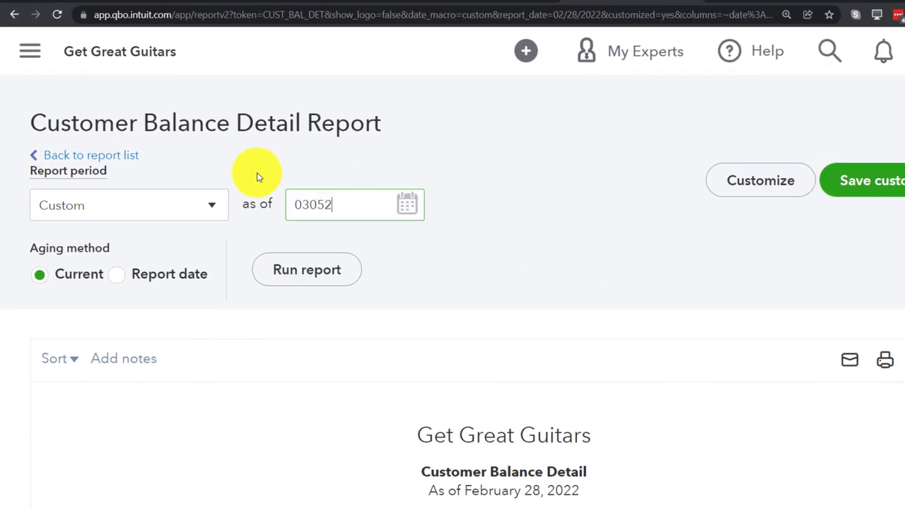
type("2022")
left_click(303, 275)
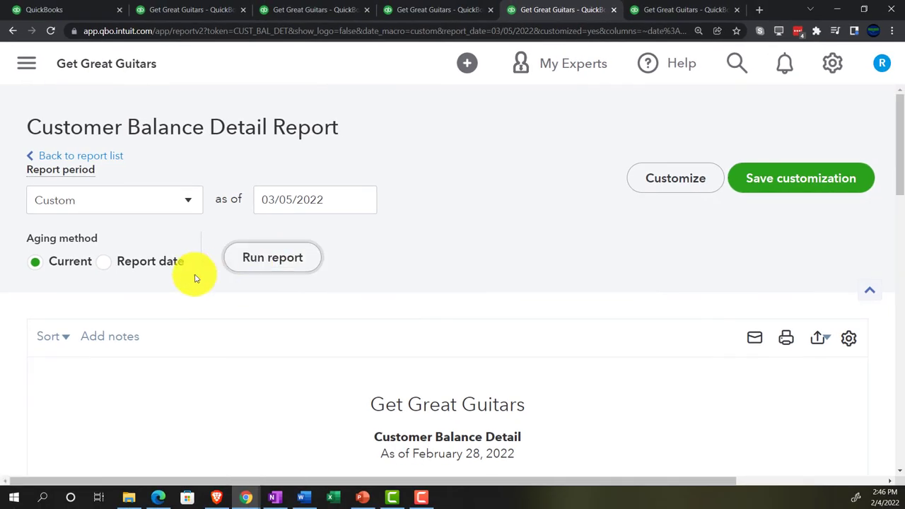
scroll(11, 322, "down", 10)
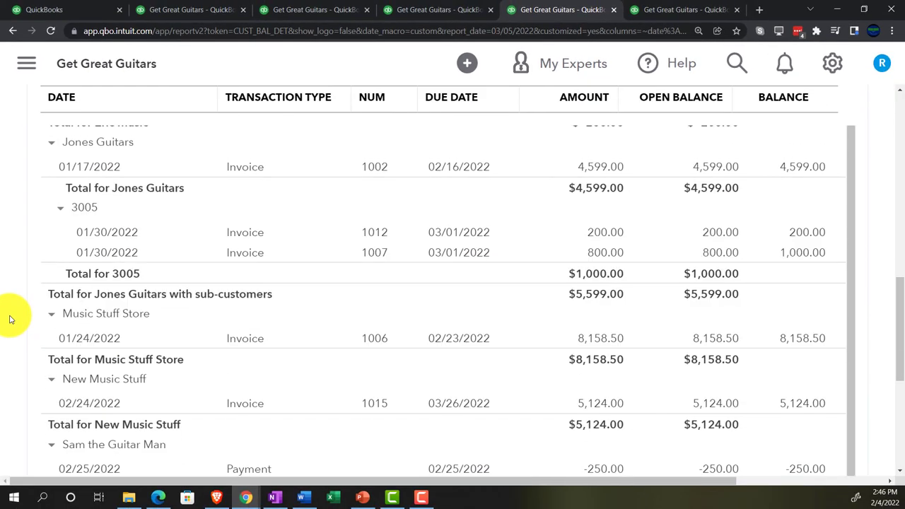
scroll(11, 319, "down", 5)
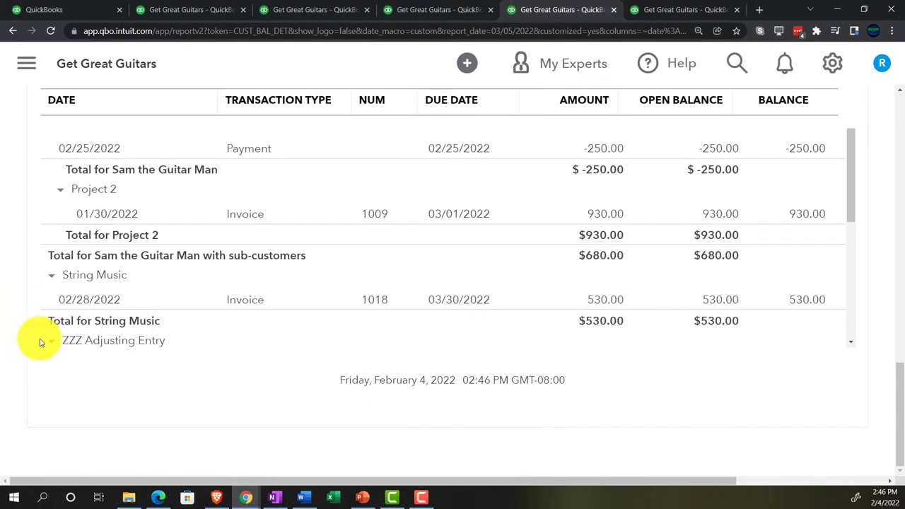
scroll(57, 319, "down", 3)
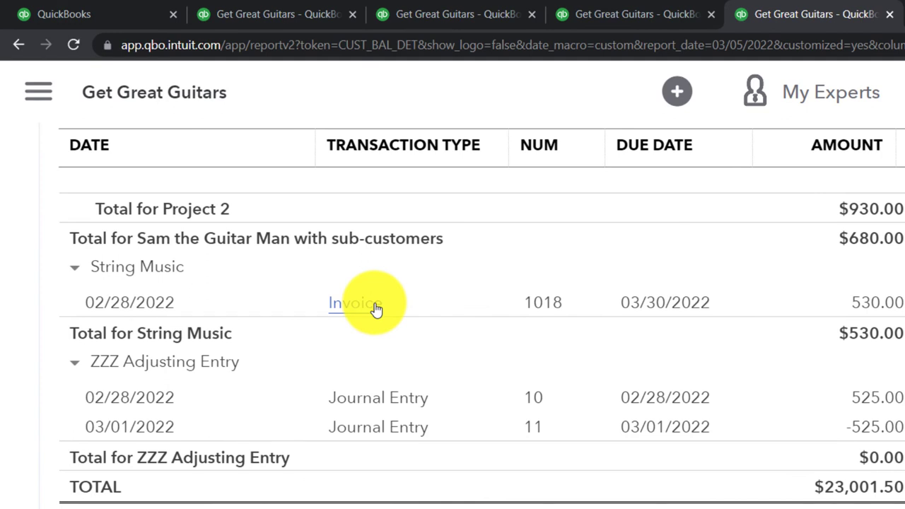
scroll(376, 309, "up", 1)
scroll(376, 309, "down", 1)
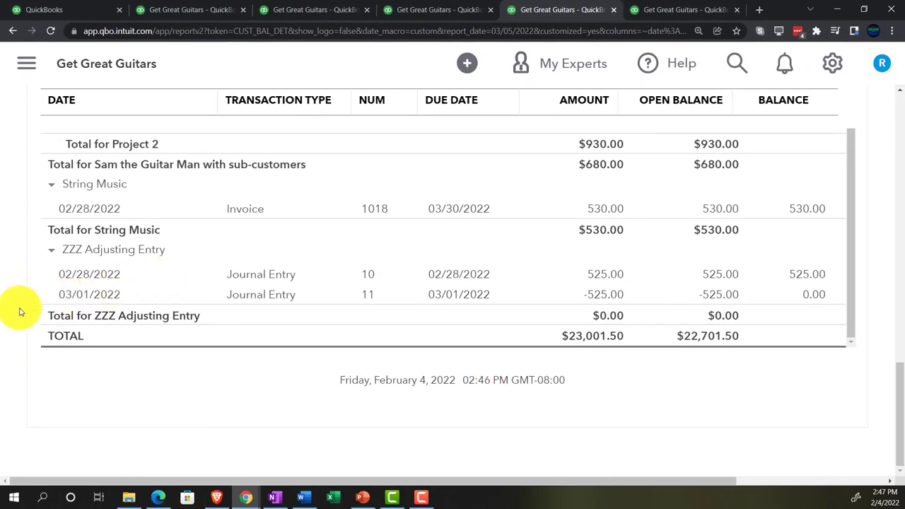
Step: Examine the Anderson Guitars invoices and the other customer balances, down to the ZZZ Adjusting Entry customer and the report total
scroll(20, 311, "up", 5)
scroll(21, 311, "up", 8)
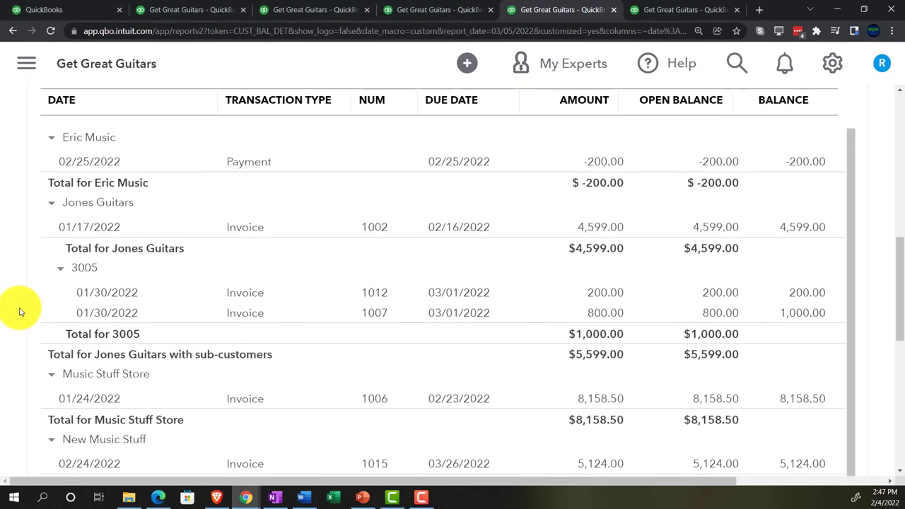
scroll(20, 311, "up", 2)
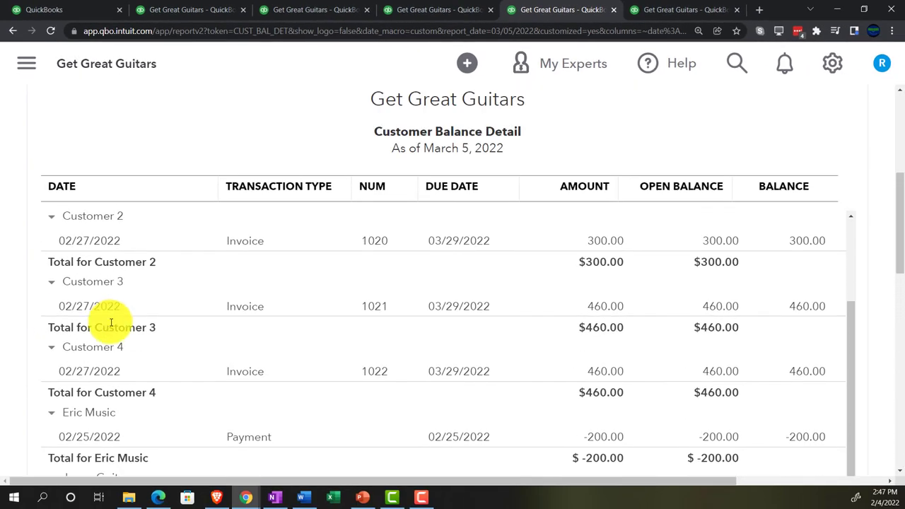
scroll(106, 318, "up", 2)
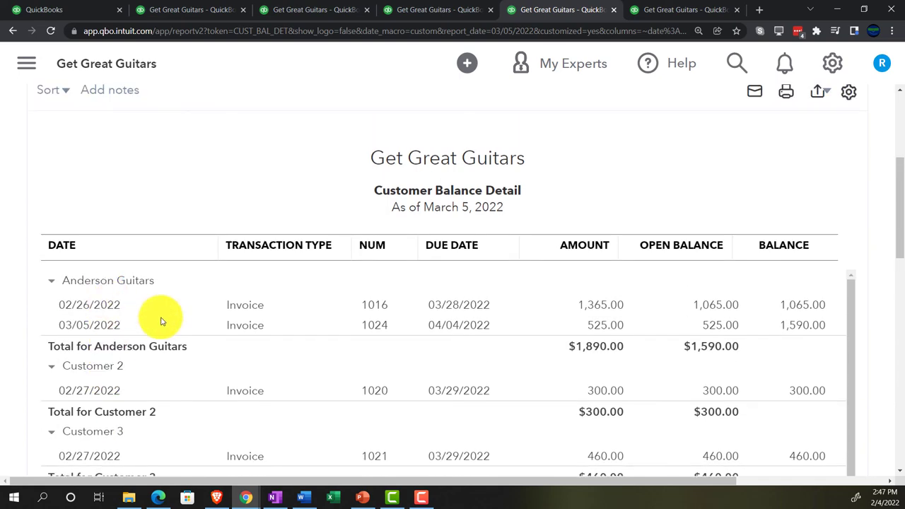
scroll(20, 346, "down", 1)
scroll(19, 350, "down", 15)
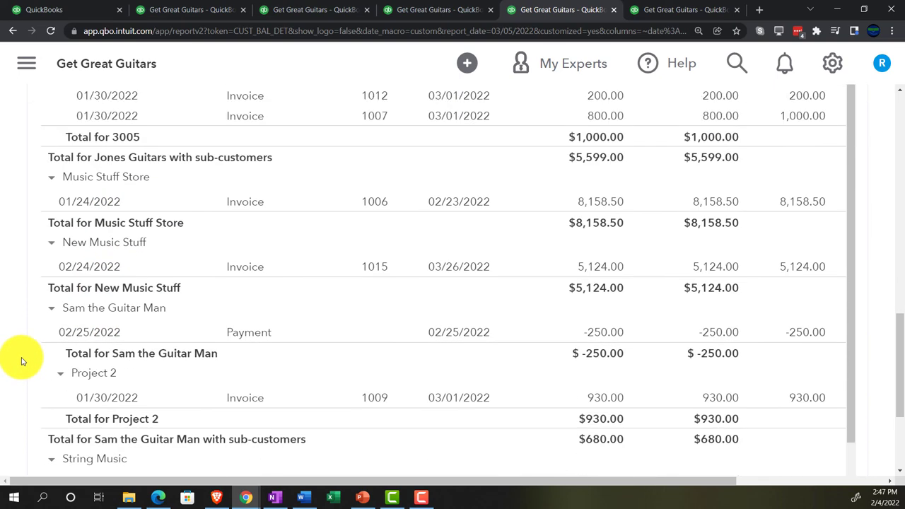
scroll(697, 315, "down", 2)
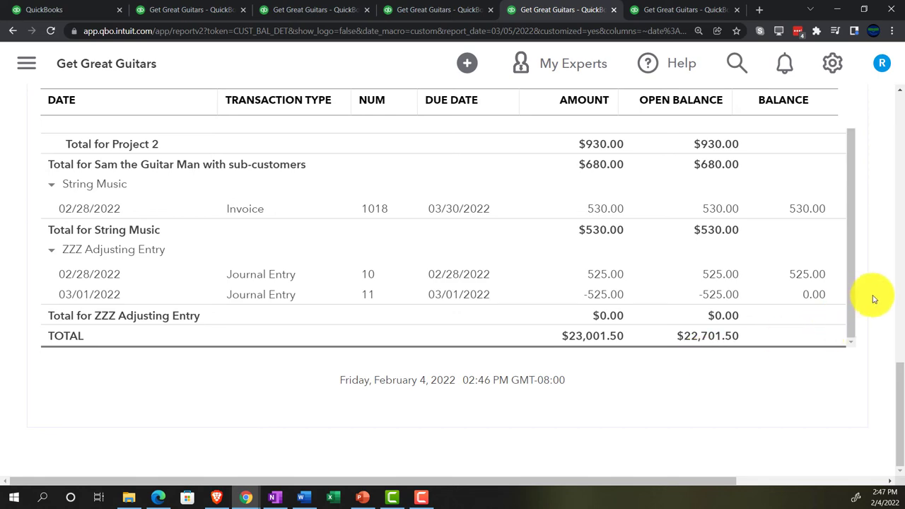
Step: Run the Customer Balance Detail report as of 03/31/2022 and compare its total with March Accounts Receivable on the balance sheet
scroll(874, 299, "up", 15)
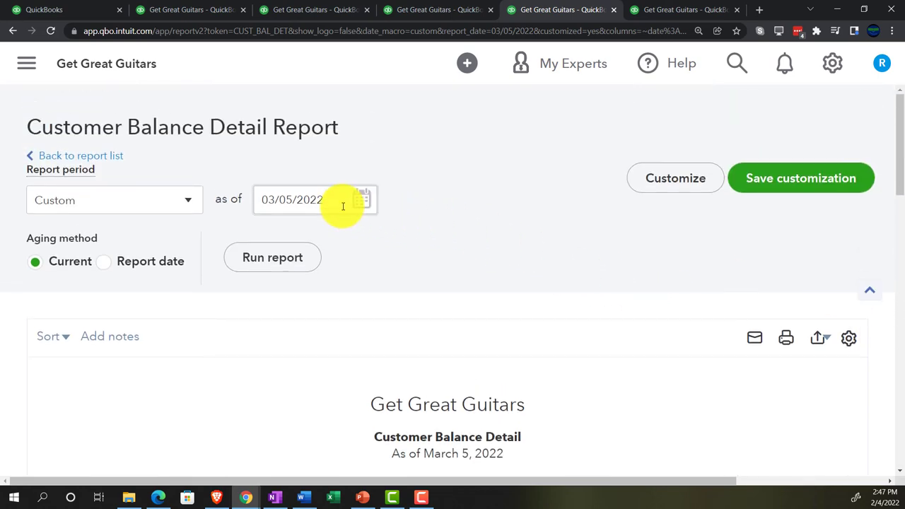
left_click(343, 206)
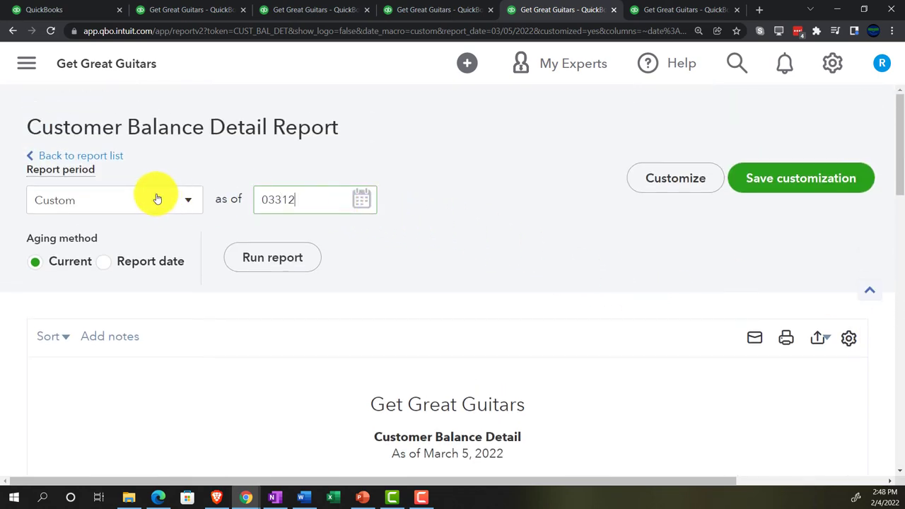
type("033122")
left_click(269, 259)
scroll(10, 333, "down", 10)
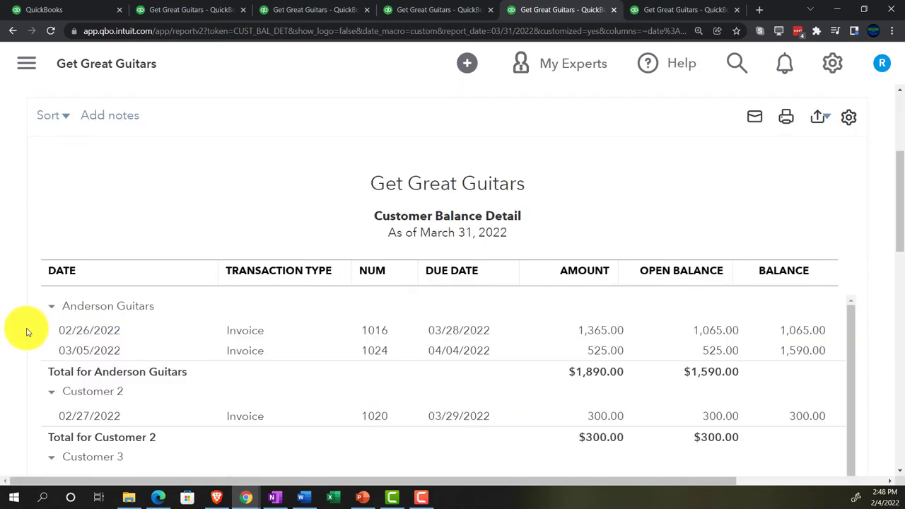
scroll(25, 330, "down", 9)
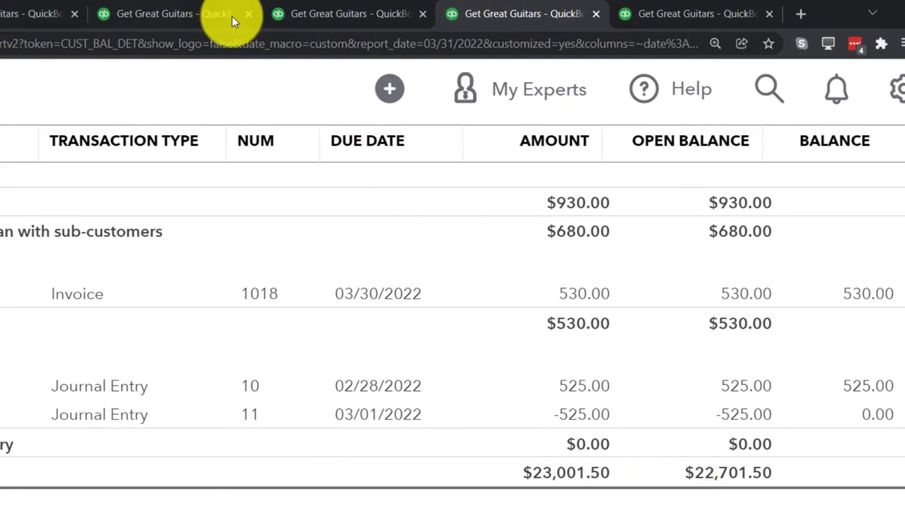
left_click(251, 6)
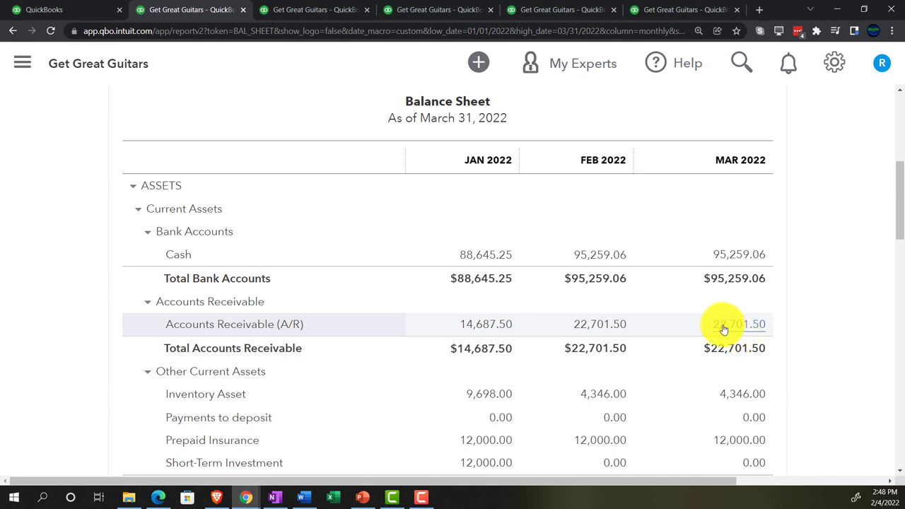
Step: Open the Inventory Valuation Summary, rerun it as of 02/28/2022, and examine the total asset value
left_click(674, 10)
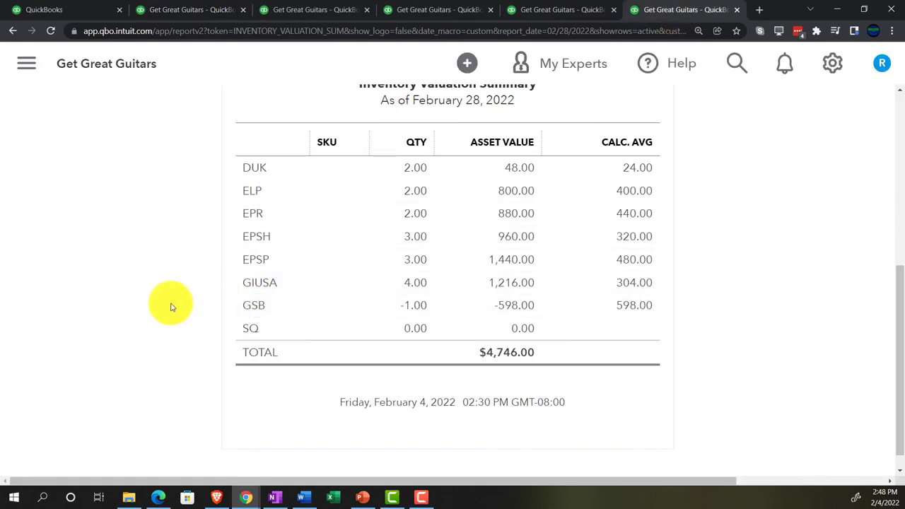
key("ctrl+plus")
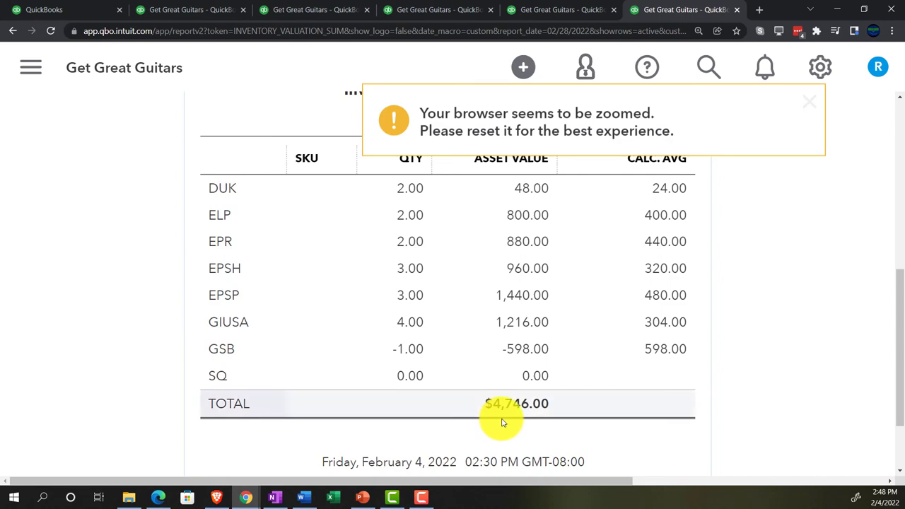
scroll(116, 333, "up", 5)
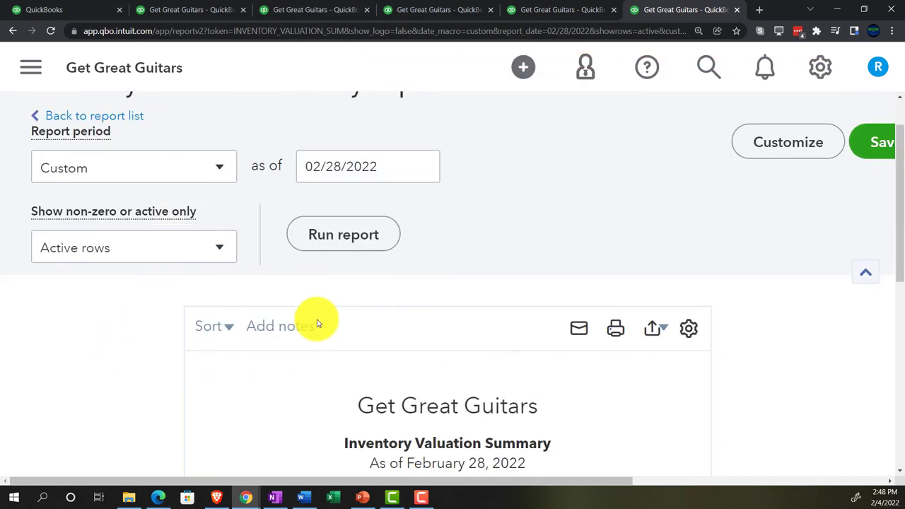
left_click(341, 235)
scroll(137, 333, "down", 6)
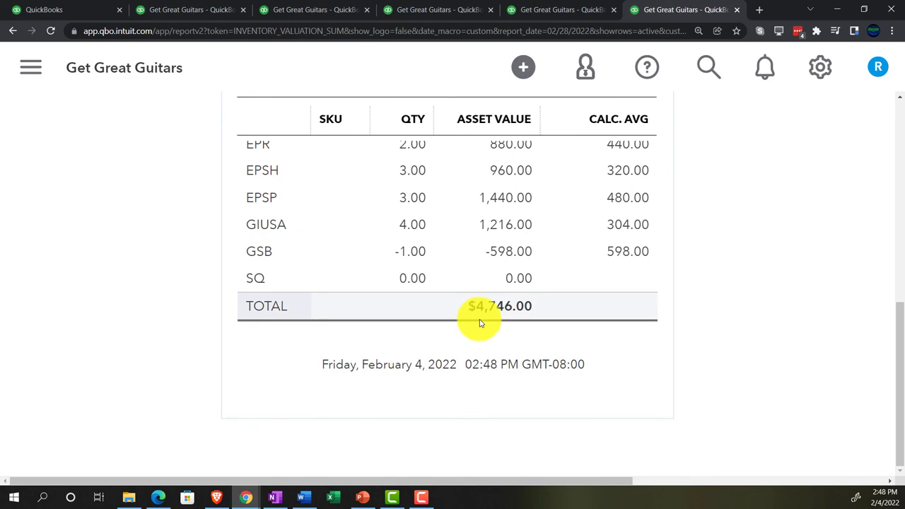
Step: Check the February Inventory Asset balance on the balance sheet and return to the Inventory Valuation Summary's date settings
left_click(183, 10)
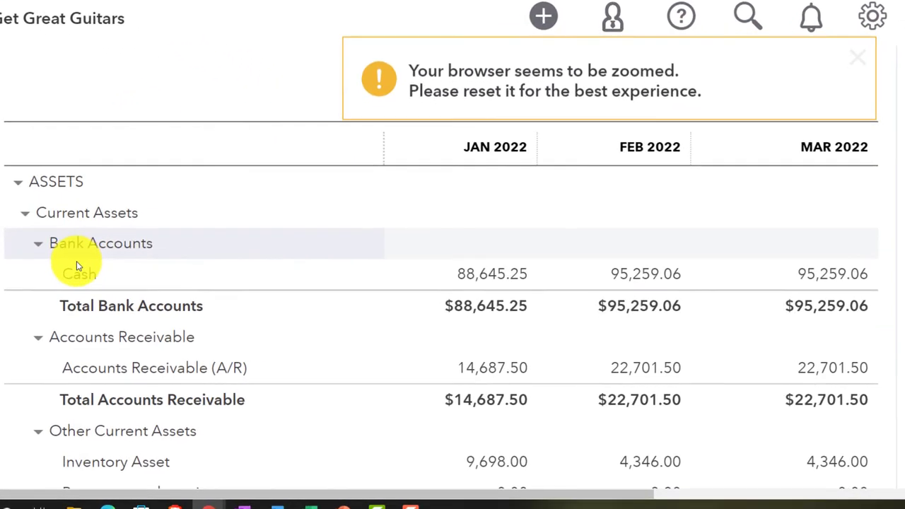
scroll(106, 388, "down", 3)
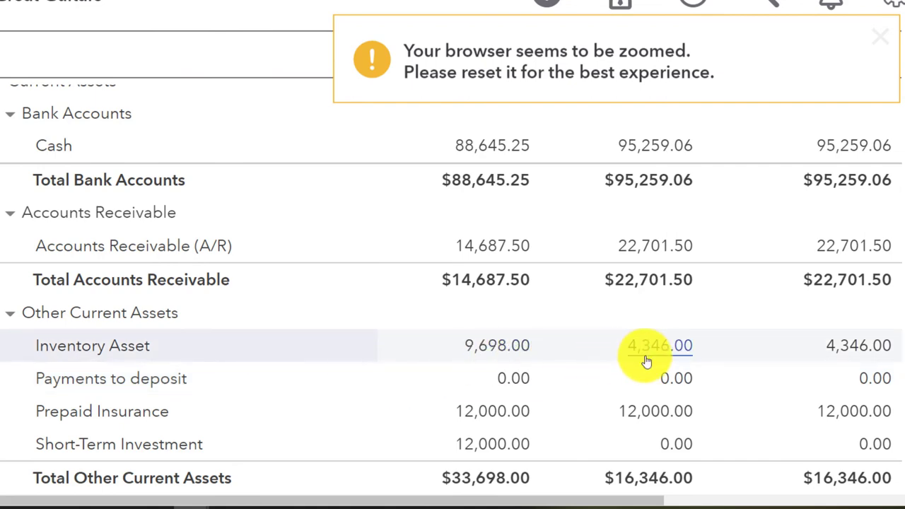
key("ctrl+1")
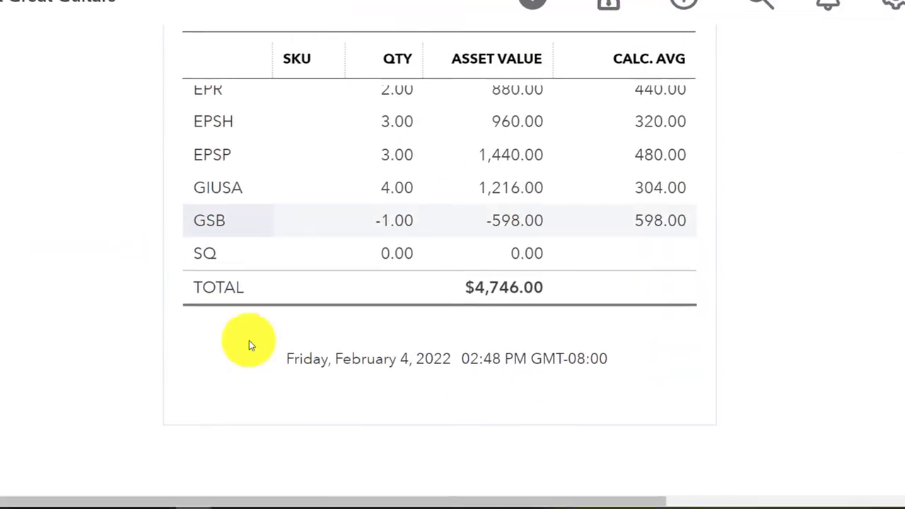
scroll(141, 438, "up", 8)
Step: Set the Inventory Valuation Summary's as-of date to 03/05/2022
left_click(453, 84)
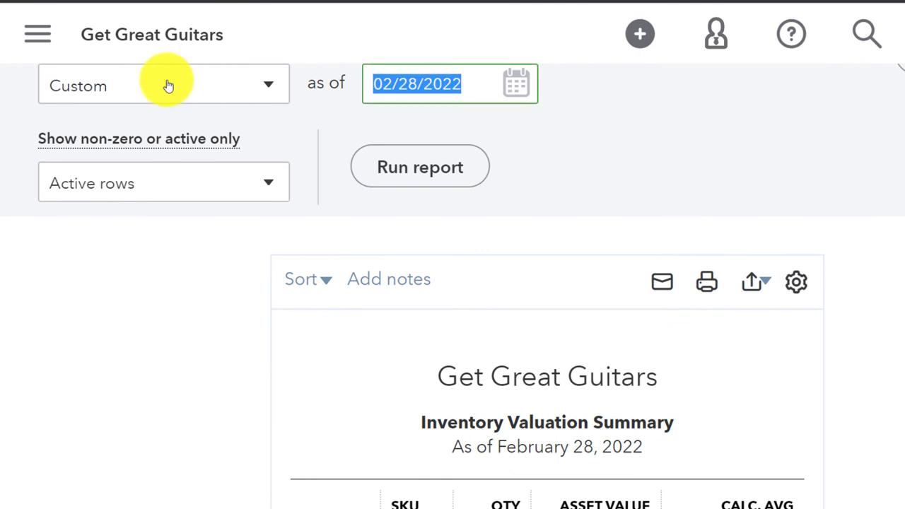
type("03")
scroll(168, 85, "up", 1)
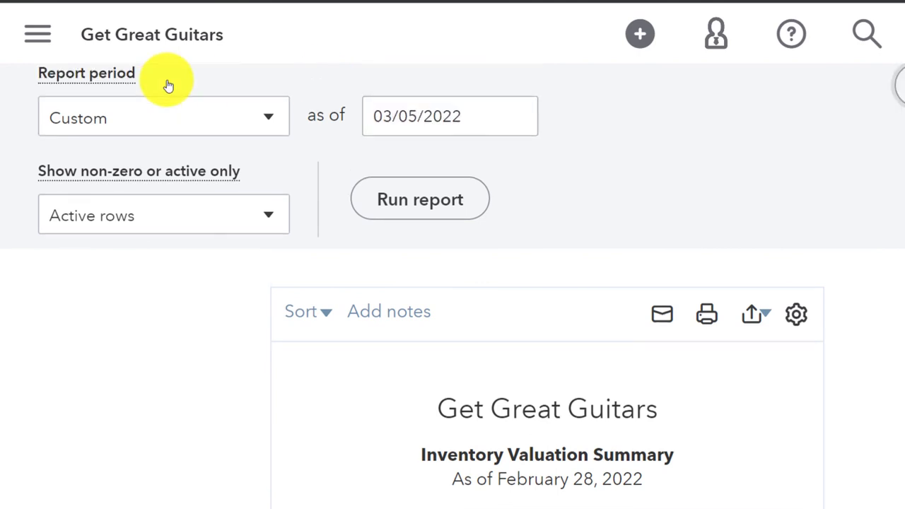
Step: Run the Inventory Valuation Summary as of 03/31/2022 and compare its total asset value with March Inventory Asset on the balance sheet
left_click(496, 99)
scroll(346, 82, "up", 2)
type("03")
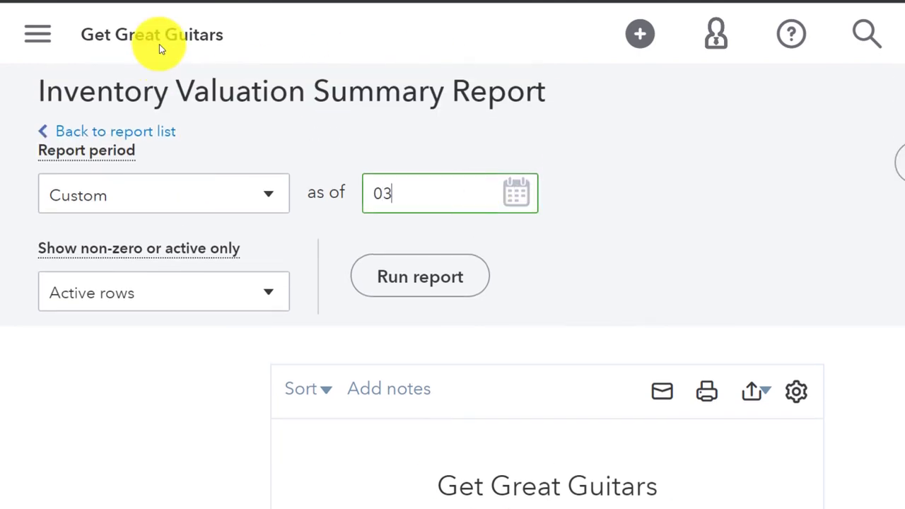
type("312022")
left_click(415, 272)
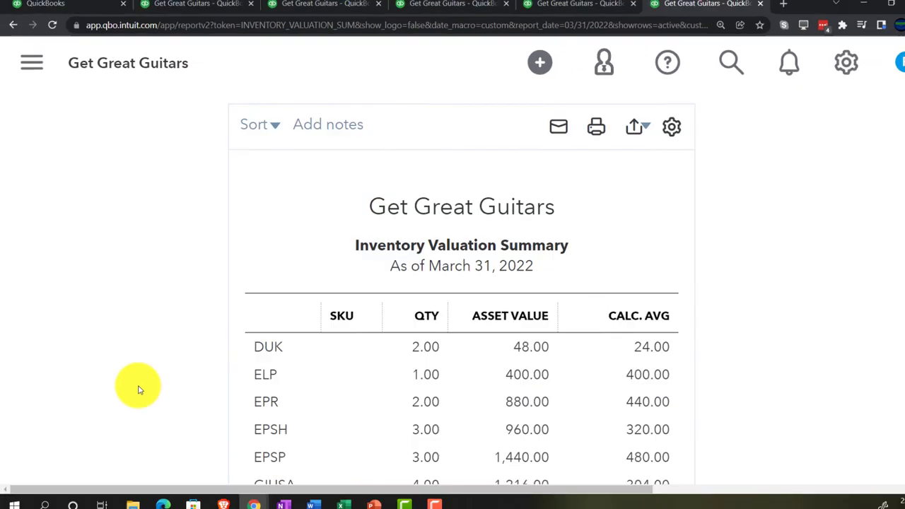
scroll(134, 380, "down", 2)
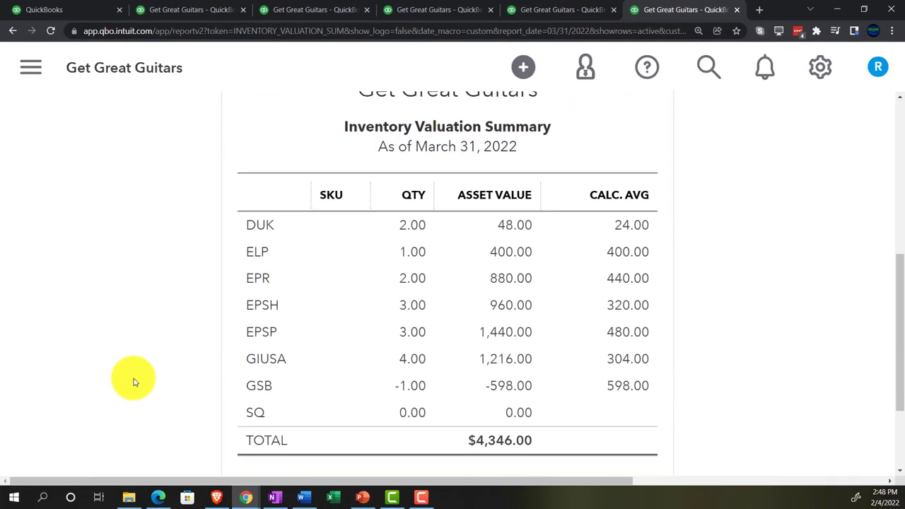
scroll(134, 382, "down", 1)
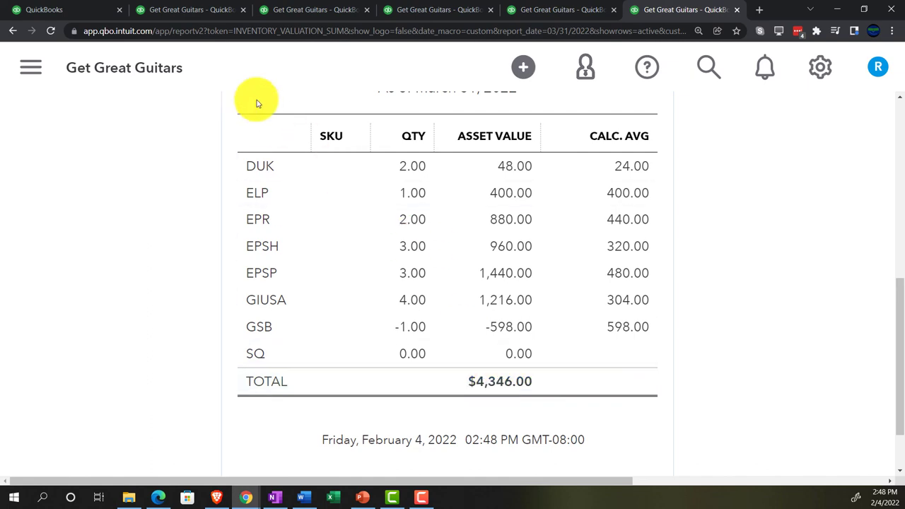
left_click(181, 9)
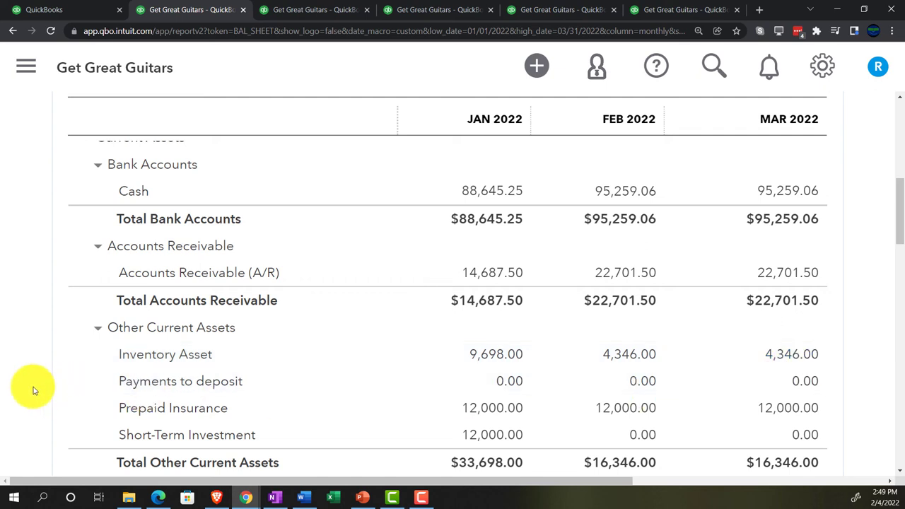
scroll(32, 390, "up", 3)
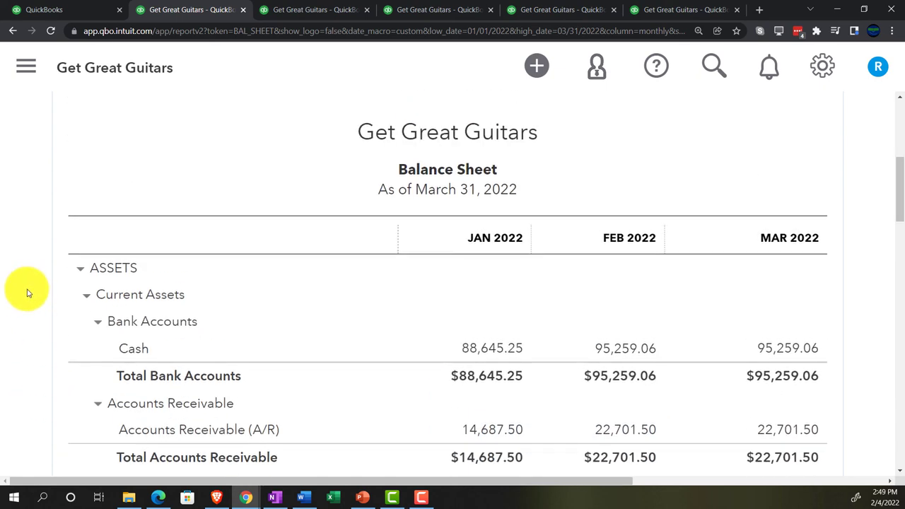
Step: Open the Customers list for Get Great Guitars and hide the navigation menu
left_click(50, 10)
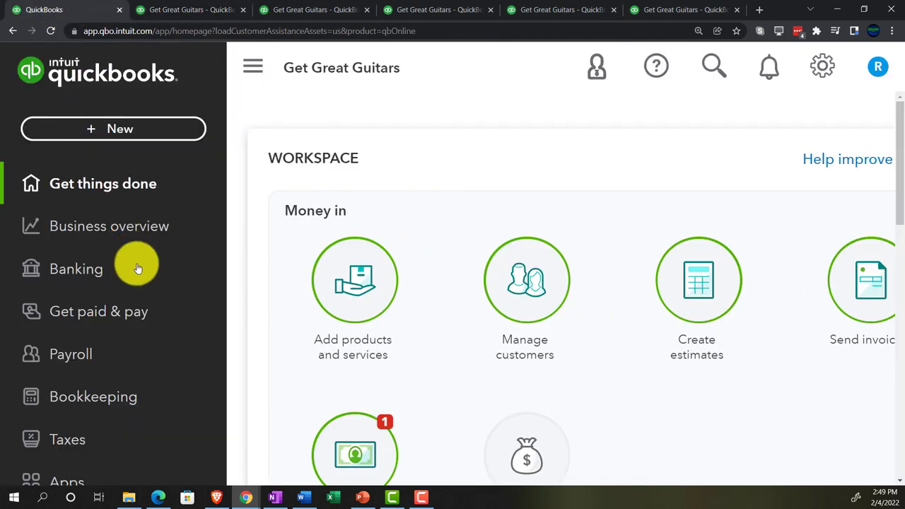
key("ctrl+minus")
key("ctrl+minus")
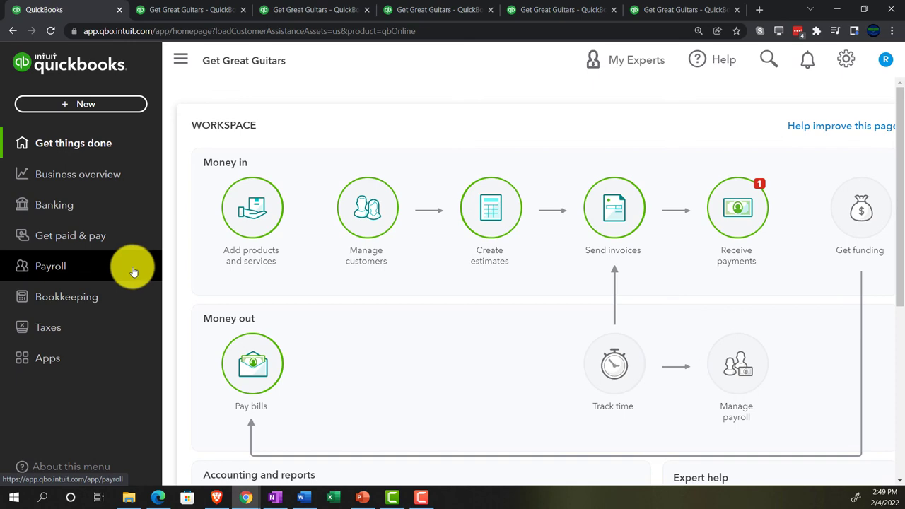
left_click(106, 239)
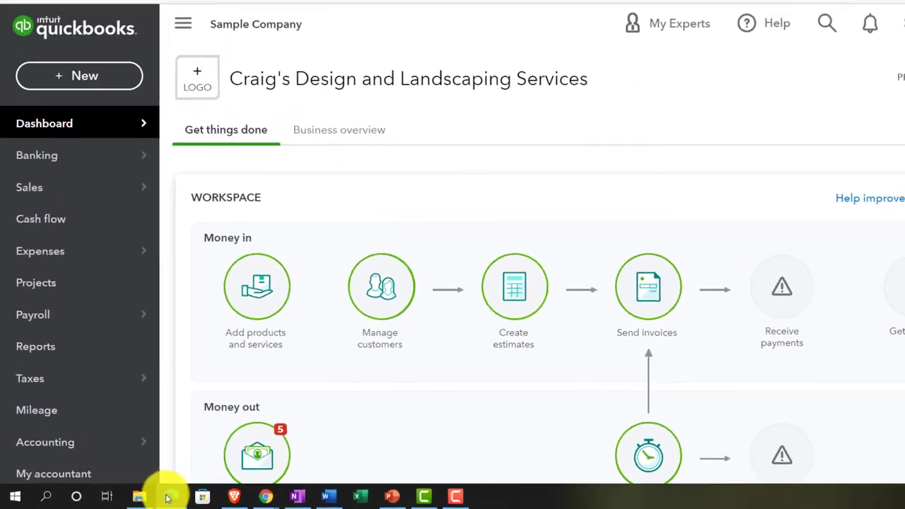
scroll(92, 400, "down", 1)
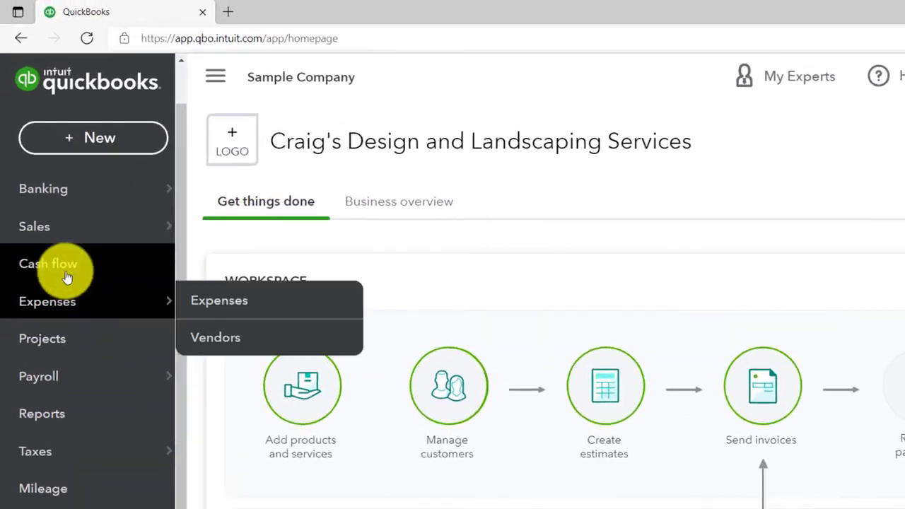
left_click(28, 178)
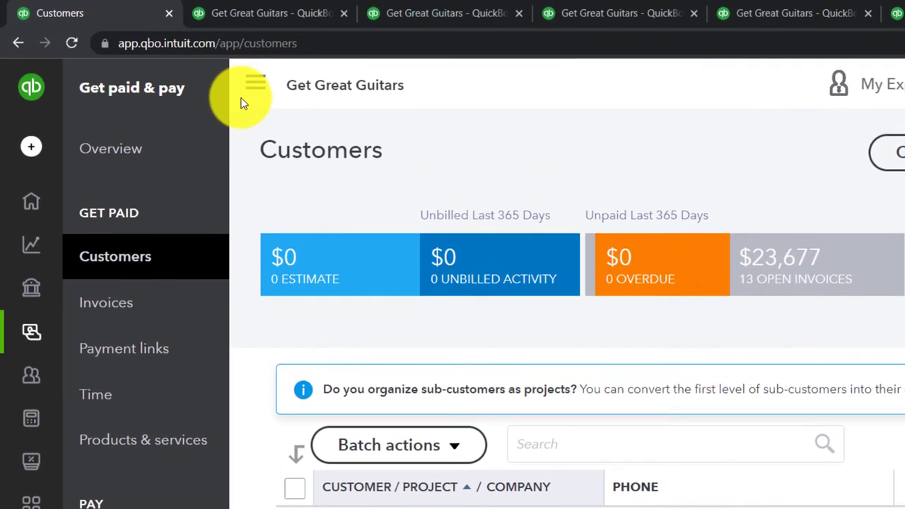
left_click(255, 9)
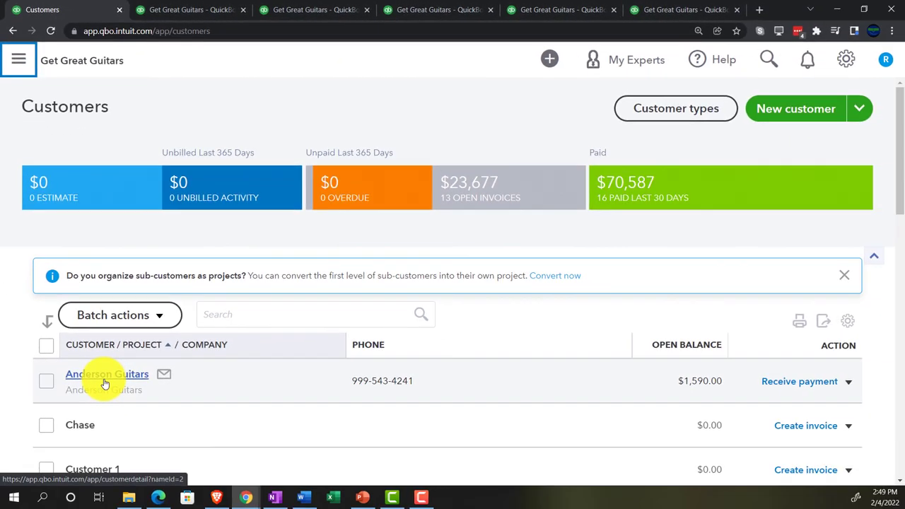
Step: Open the Anderson Guitars customer record and review the invoices and payments in its transaction list
left_click(105, 374)
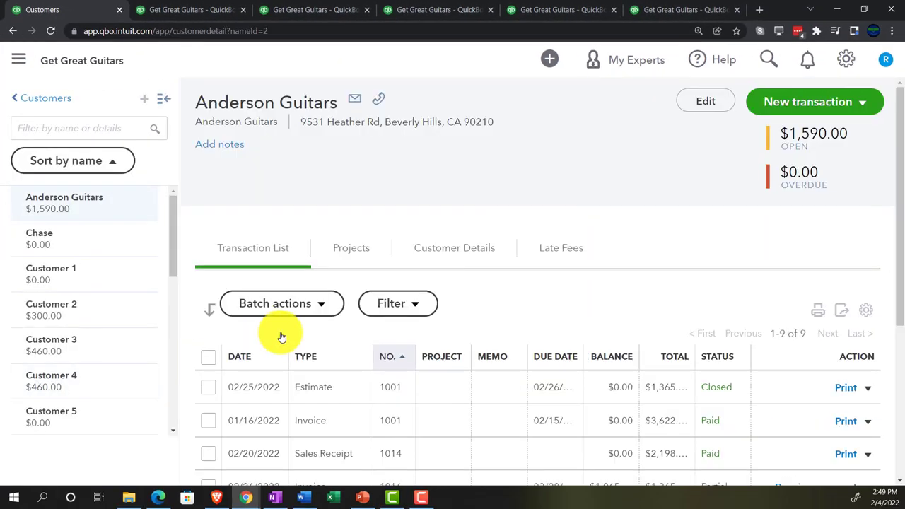
scroll(297, 368, "down", 2)
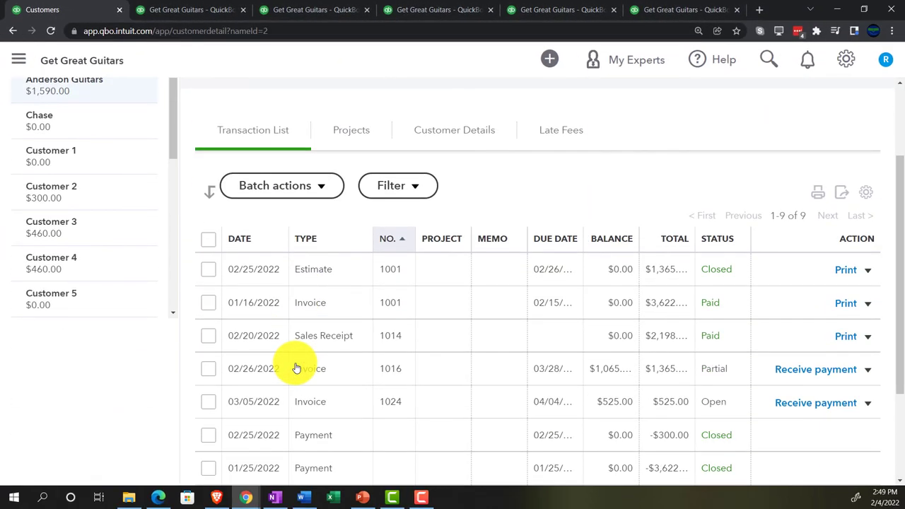
scroll(296, 368, "down", 2)
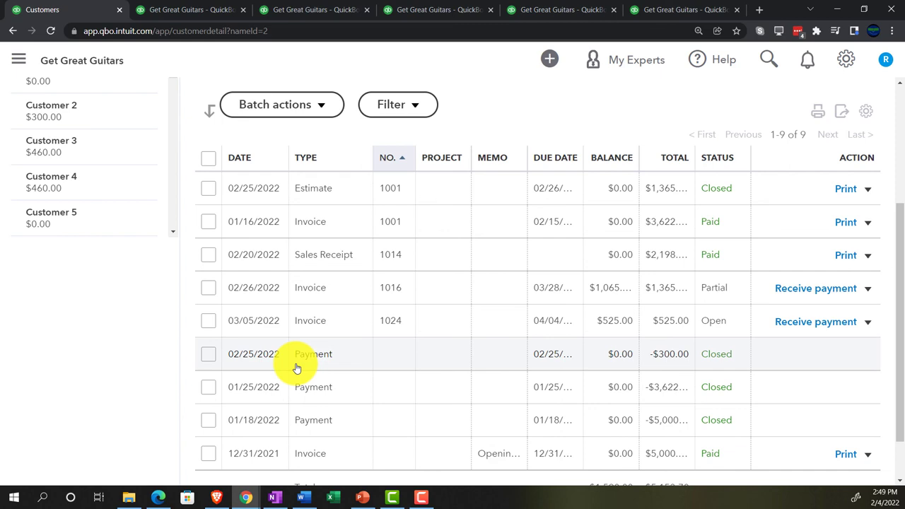
scroll(301, 367, "up", 3)
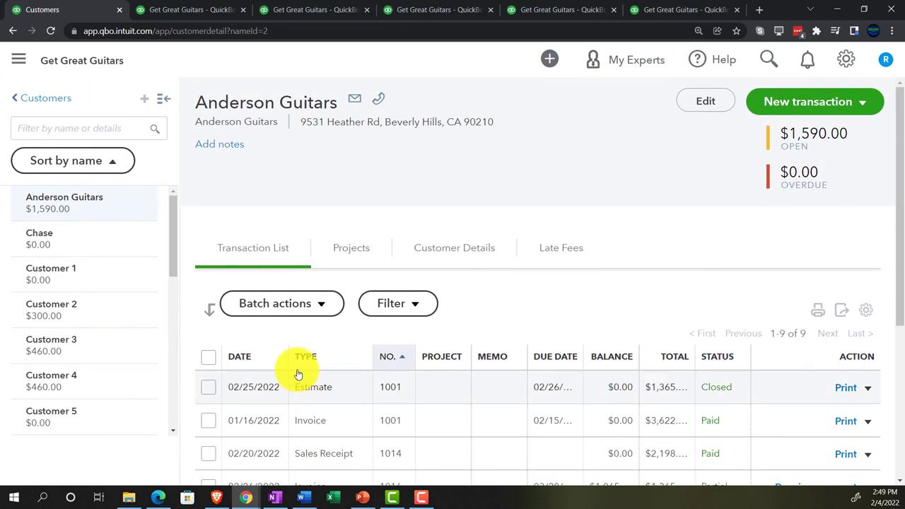
Step: Return to the customer list, open ZZZ Adjusting Entry, and examine its 02/28/2022 and 03/01/2022 journal entries
left_click(45, 100)
scroll(134, 318, "down", 3)
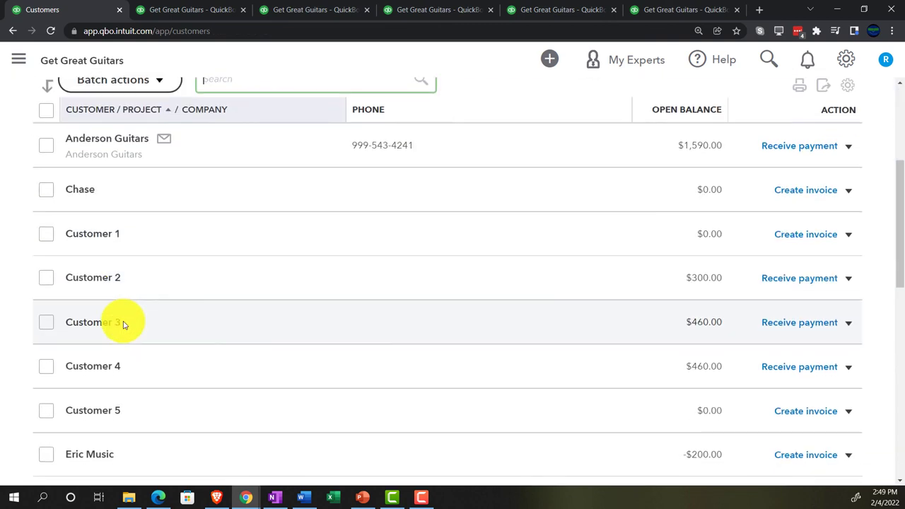
scroll(123, 324, "down", 8)
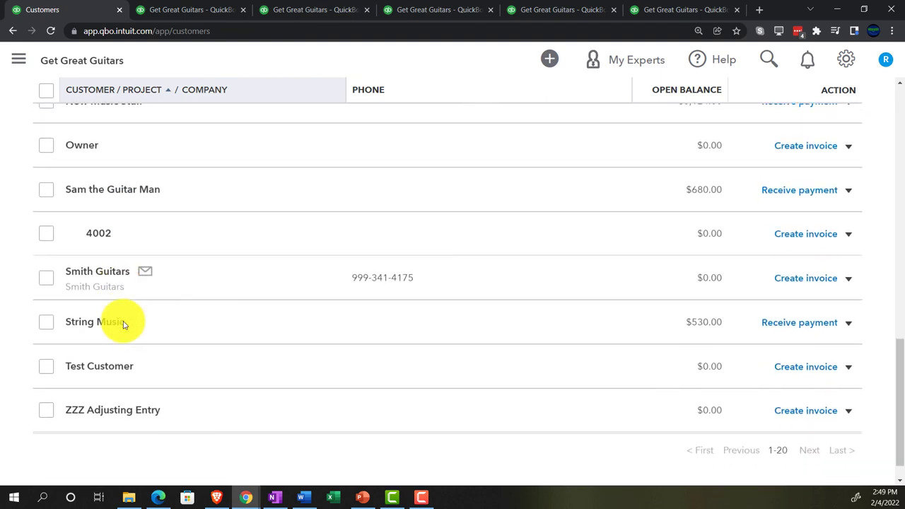
scroll(123, 324, "down", 1)
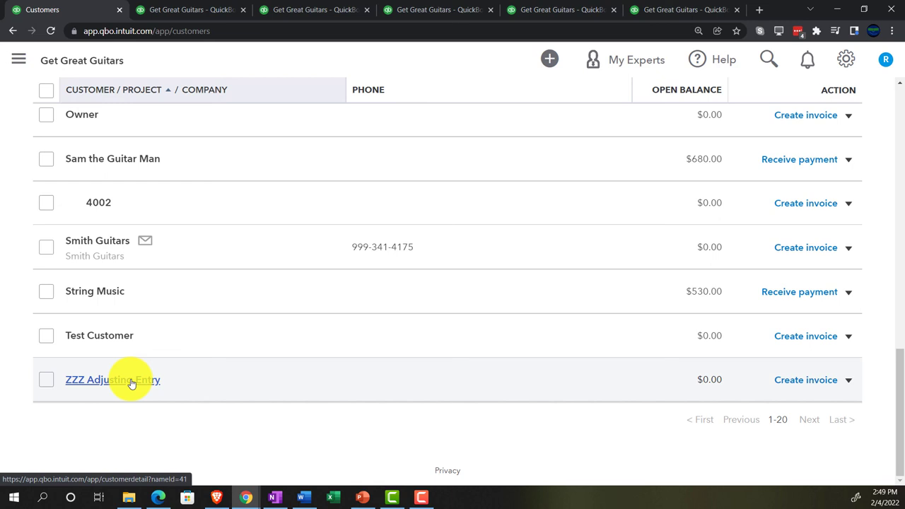
left_click(131, 383)
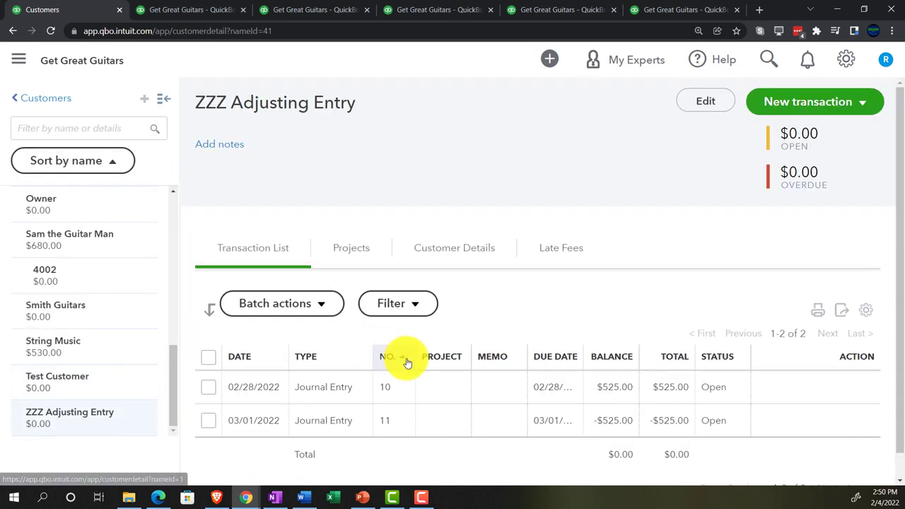
left_click(407, 361)
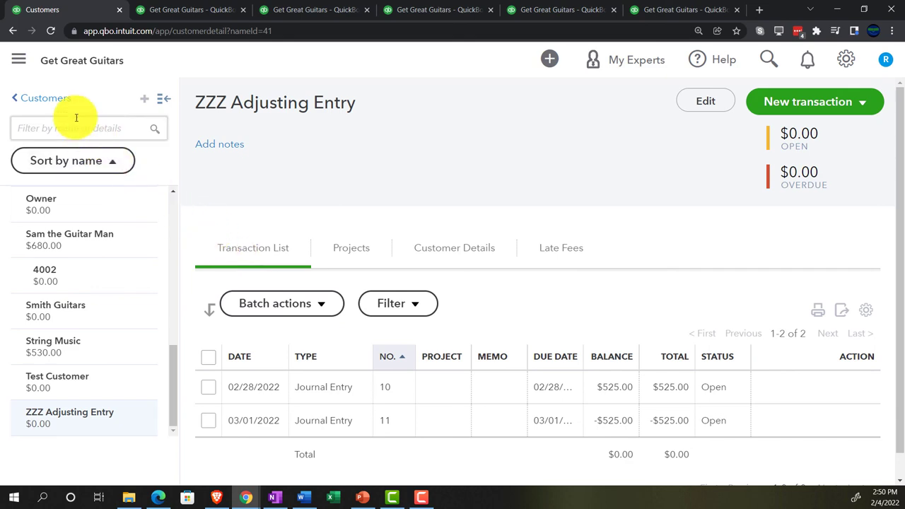
Step: Switch to the Trial Balance report and run it for the period 01/01/2022 to 03/31/2022
left_click(531, 8)
left_click(406, 8)
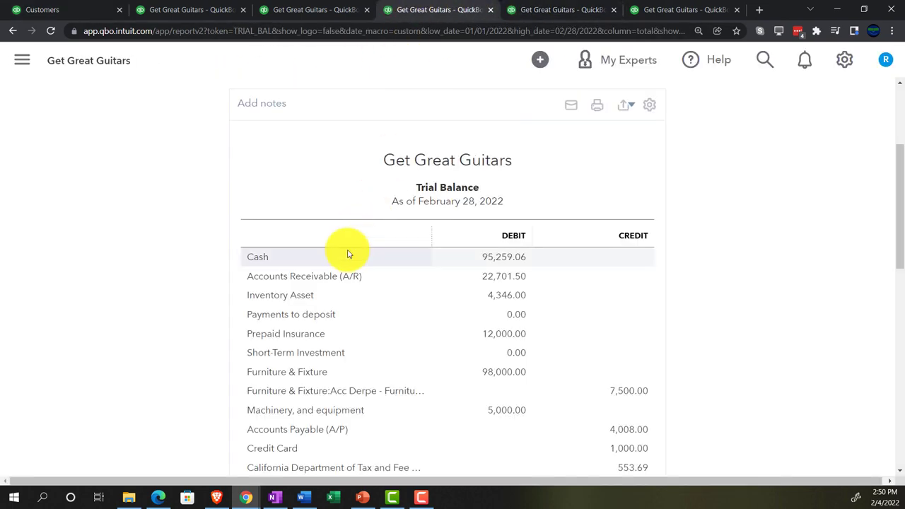
key("ctrl+plus")
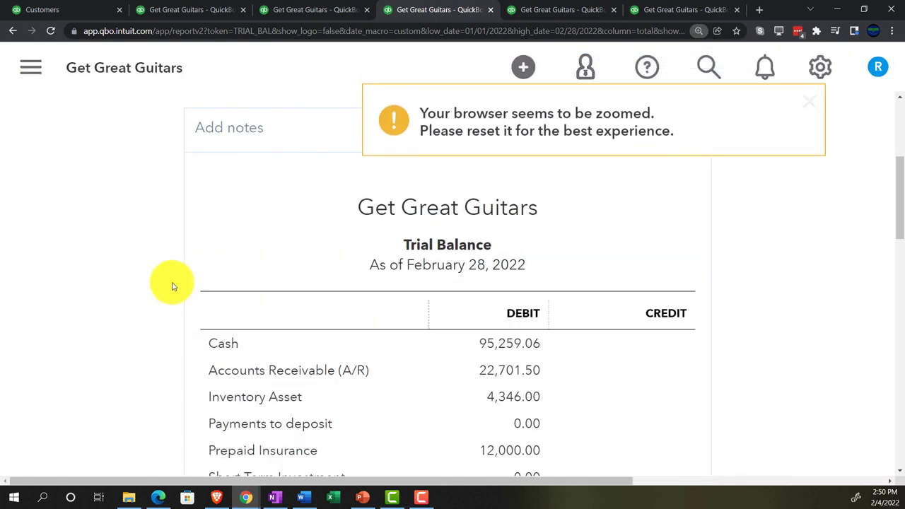
scroll(176, 283, "up", 4)
left_click(332, 239)
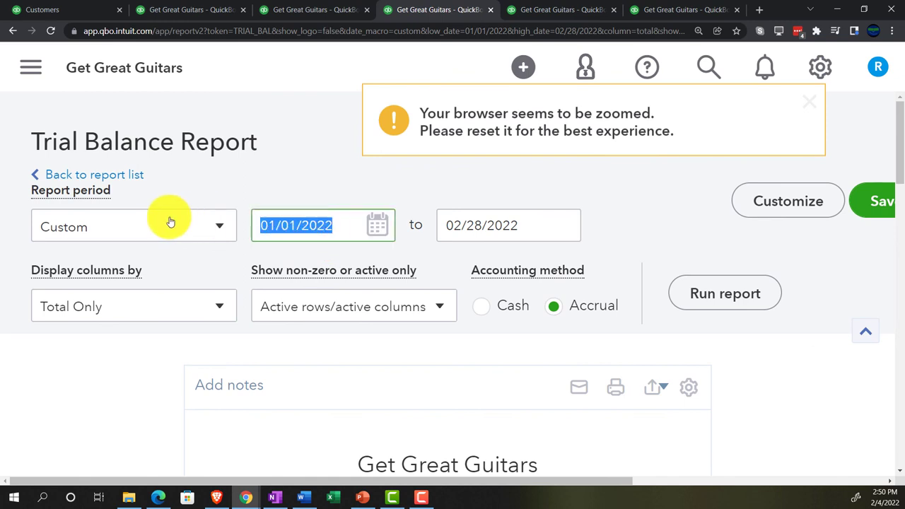
type("03")
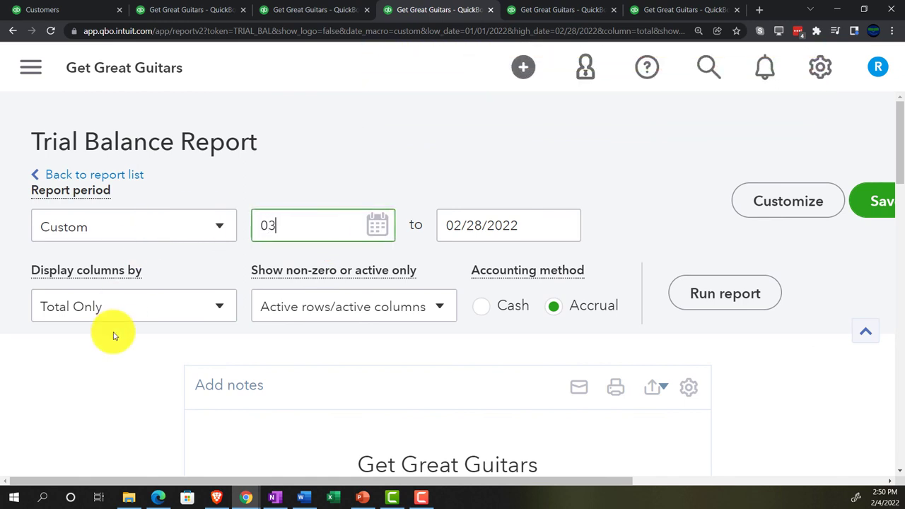
type("0")
key("BackSpace")
key("BackSpace")
type("01/01/202")
key("Tab")
type("033122")
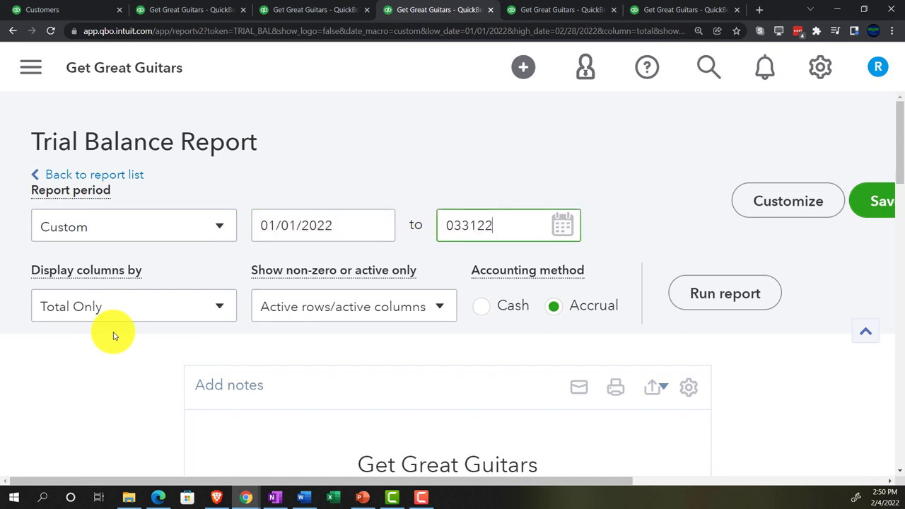
left_click(683, 295)
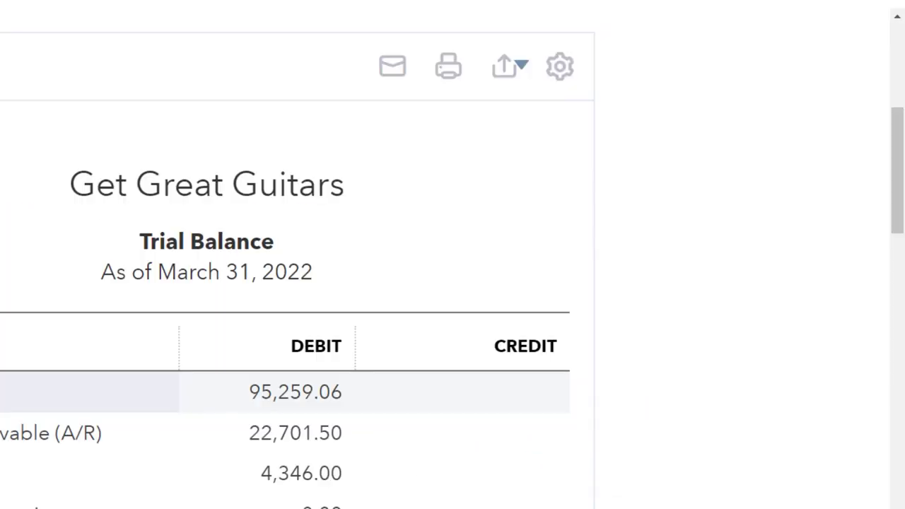
Step: Enlarge the March 31, 2022 Trial Balance and review the account balances from Cash down to the debit and credit totals
key("ctrl+plus")
key("ctrl+plus")
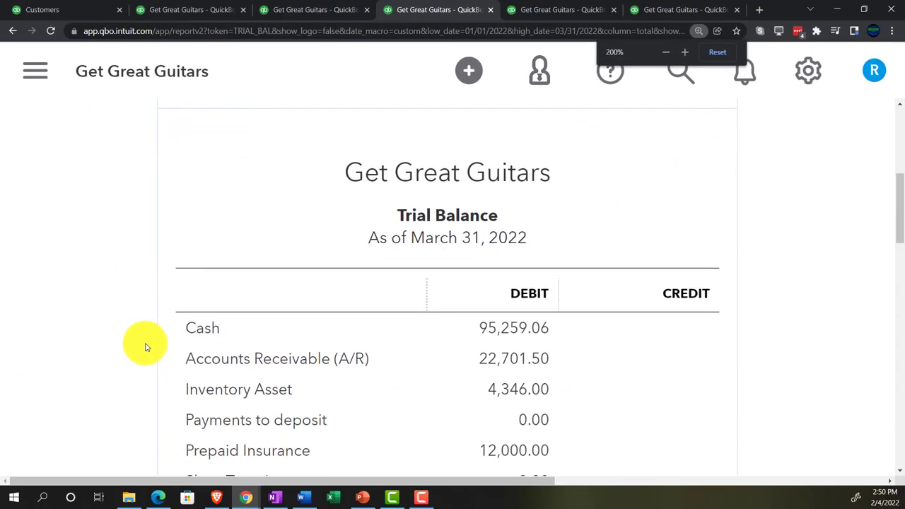
scroll(146, 347, "down", 2)
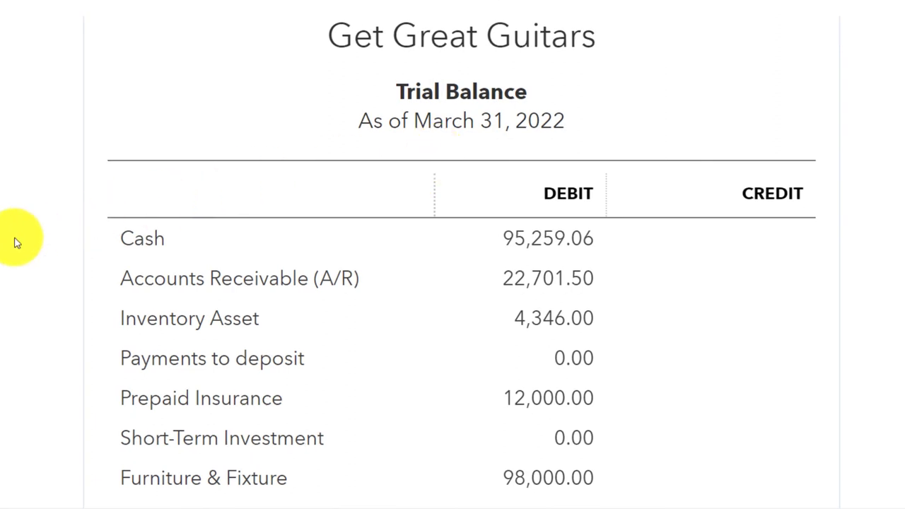
scroll(17, 242, "down", 2)
scroll(16, 242, "down", 3)
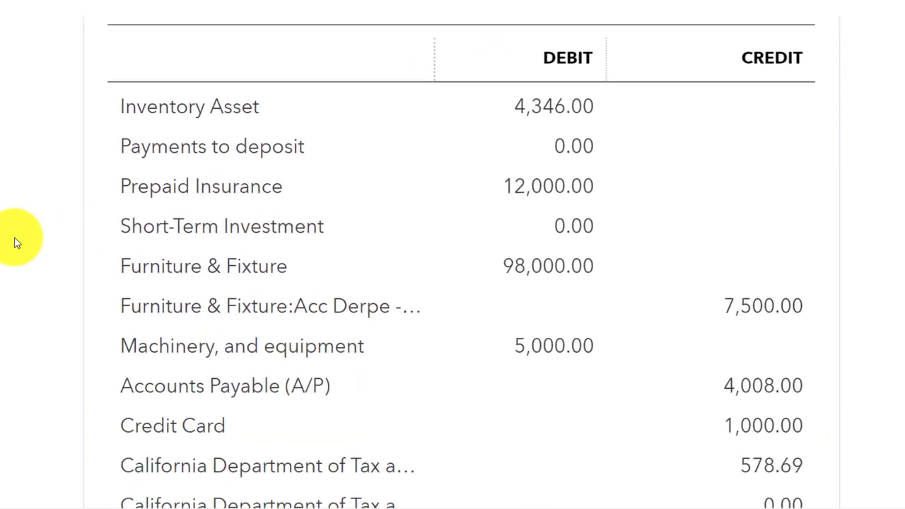
scroll(17, 243, "down", 2)
scroll(16, 243, "down", 4)
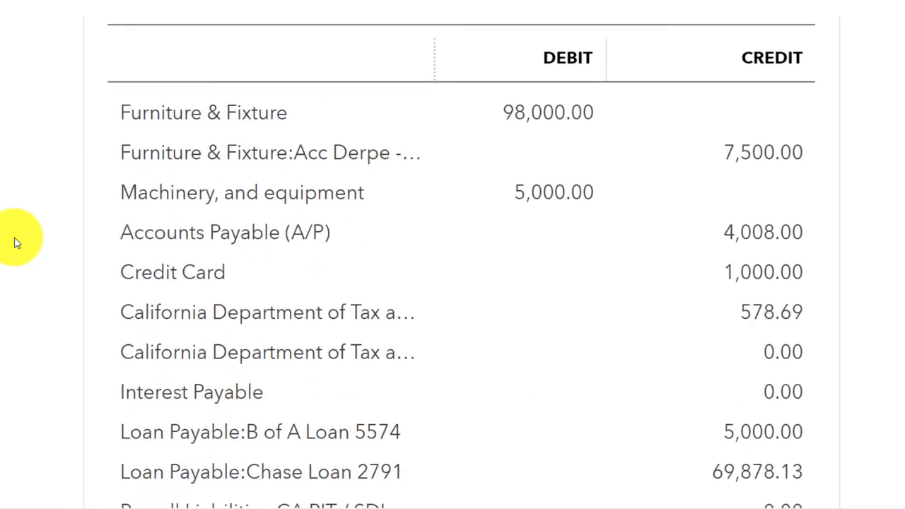
scroll(16, 242, "down", 4)
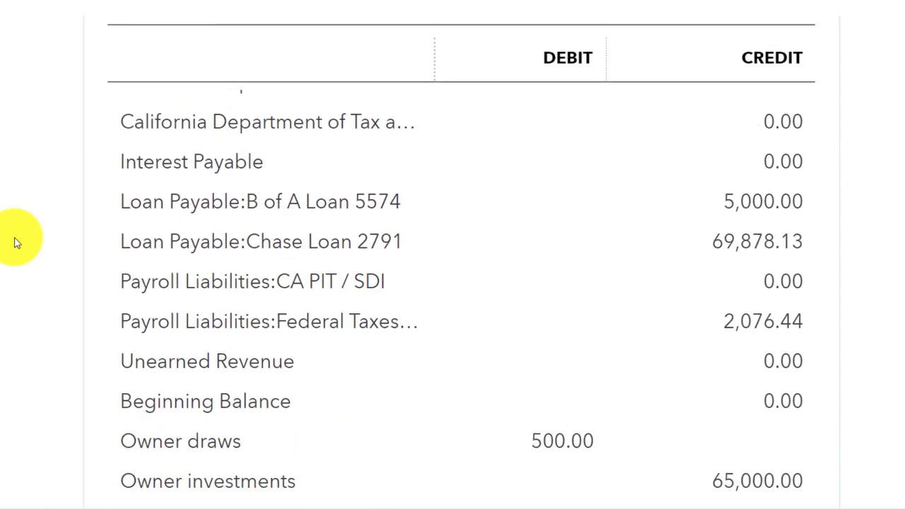
scroll(16, 242, "down", 5)
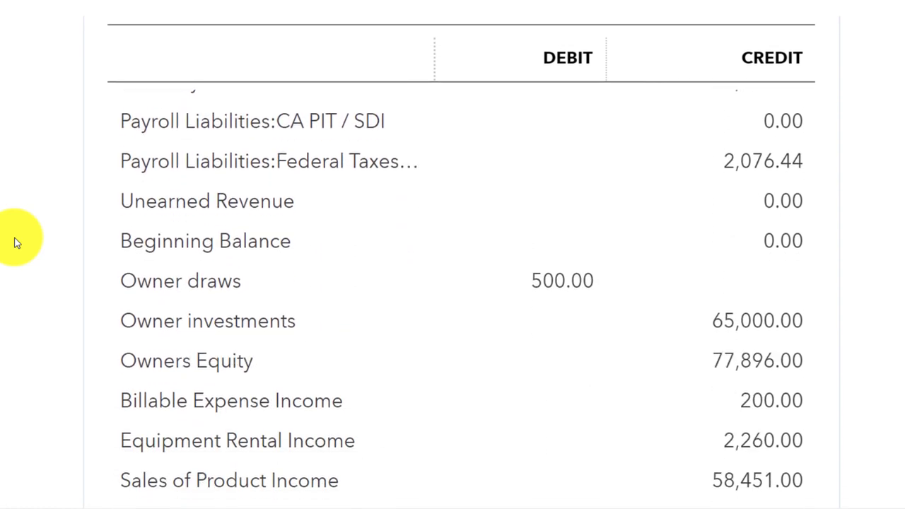
scroll(16, 242, "down", 4)
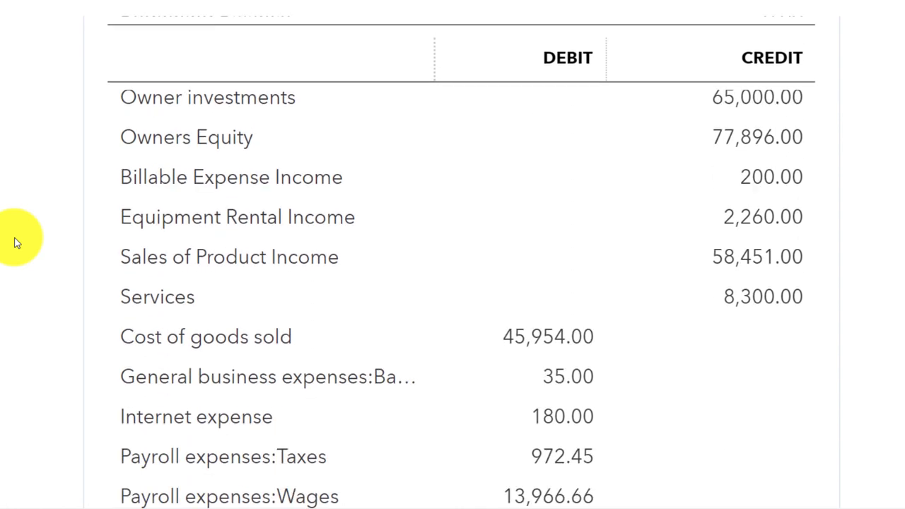
scroll(16, 243, "down", 6)
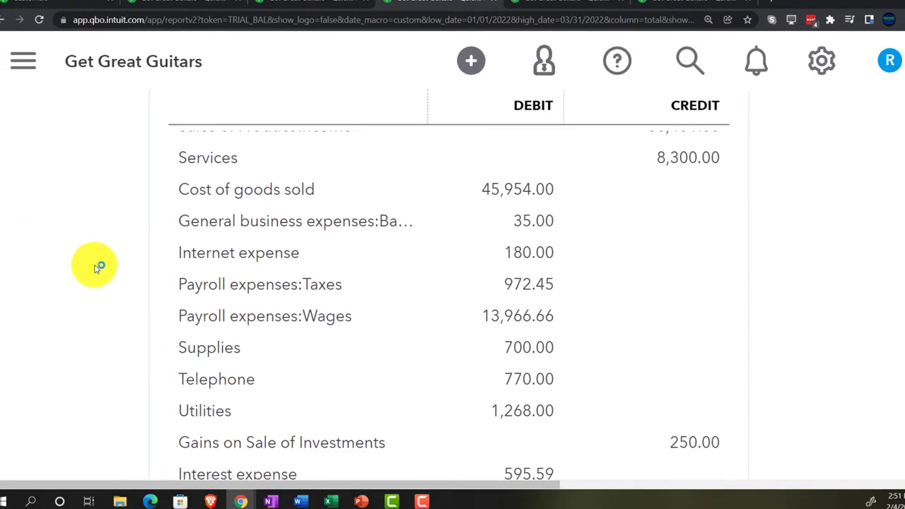
scroll(104, 272, "down", 1)
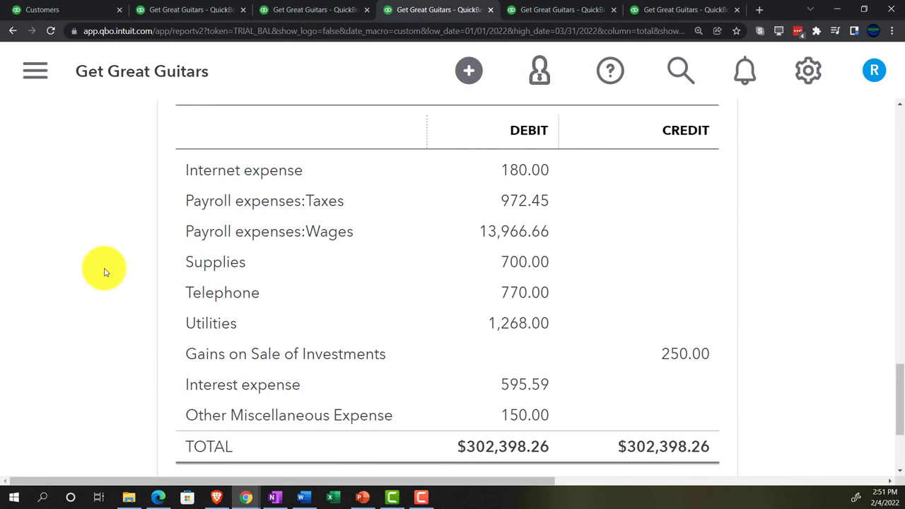